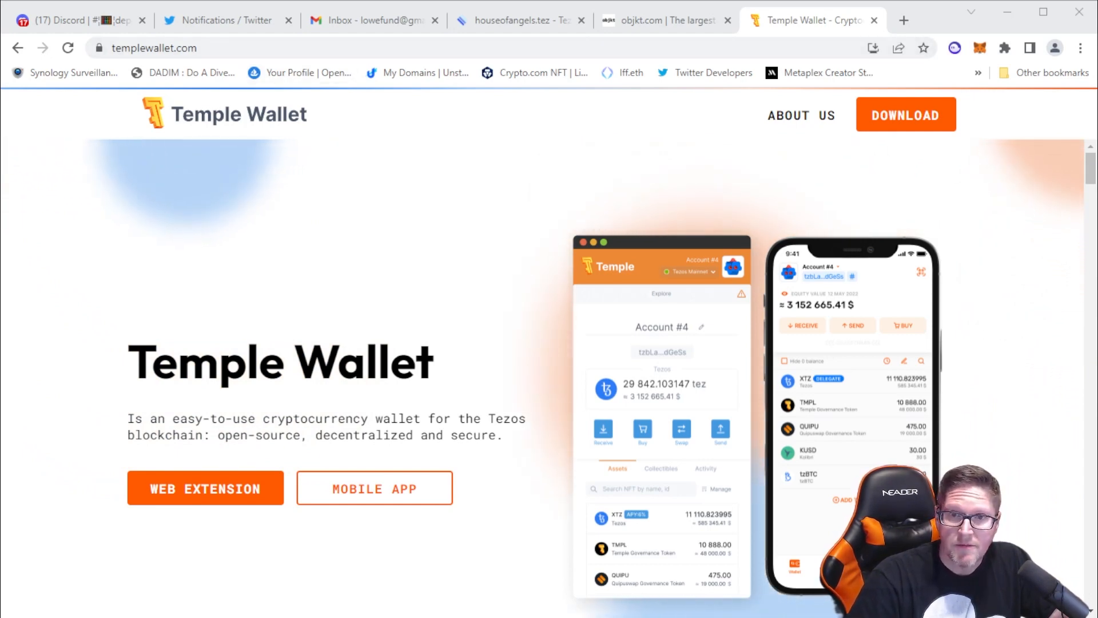
Install the Temple - Tezos Wallet extension for Google Chrome from the Temple Wallet download page
{"action": "left_click", "coordinate": [906, 117]}
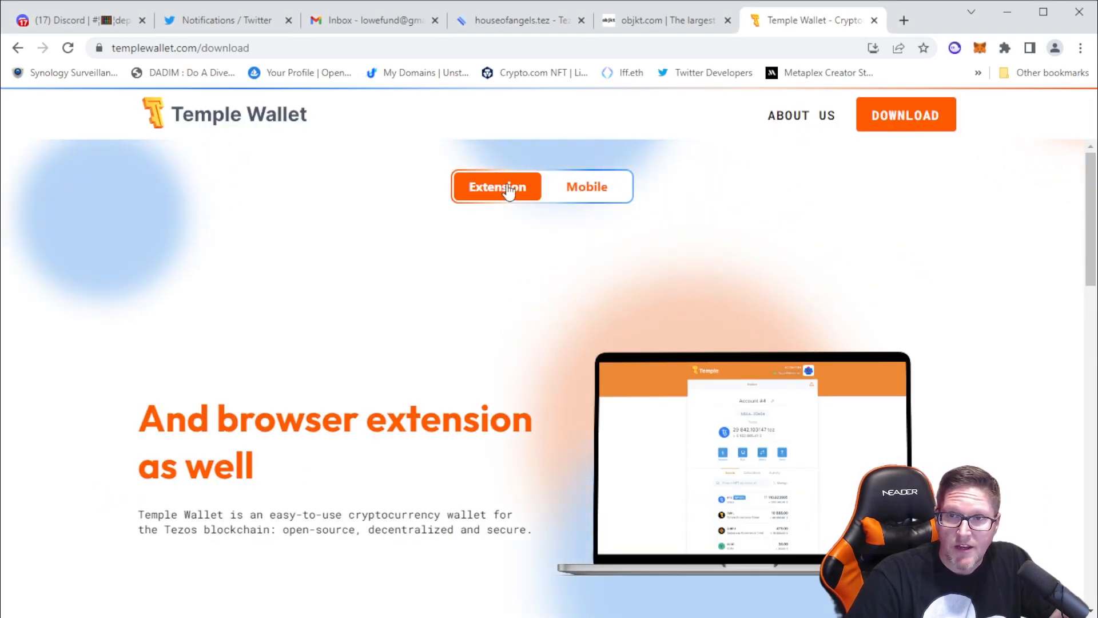
{"action": "scroll", "coordinate": [505, 314], "scroll_direction": "down", "scroll_amount": 7}
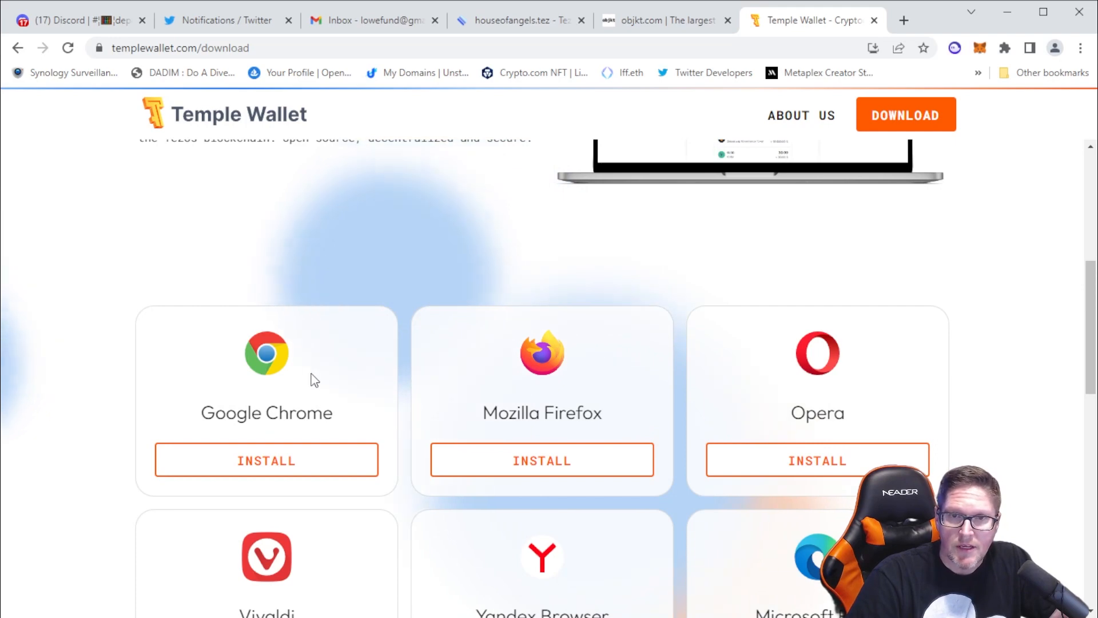
{"action": "left_click", "coordinate": [267, 468]}
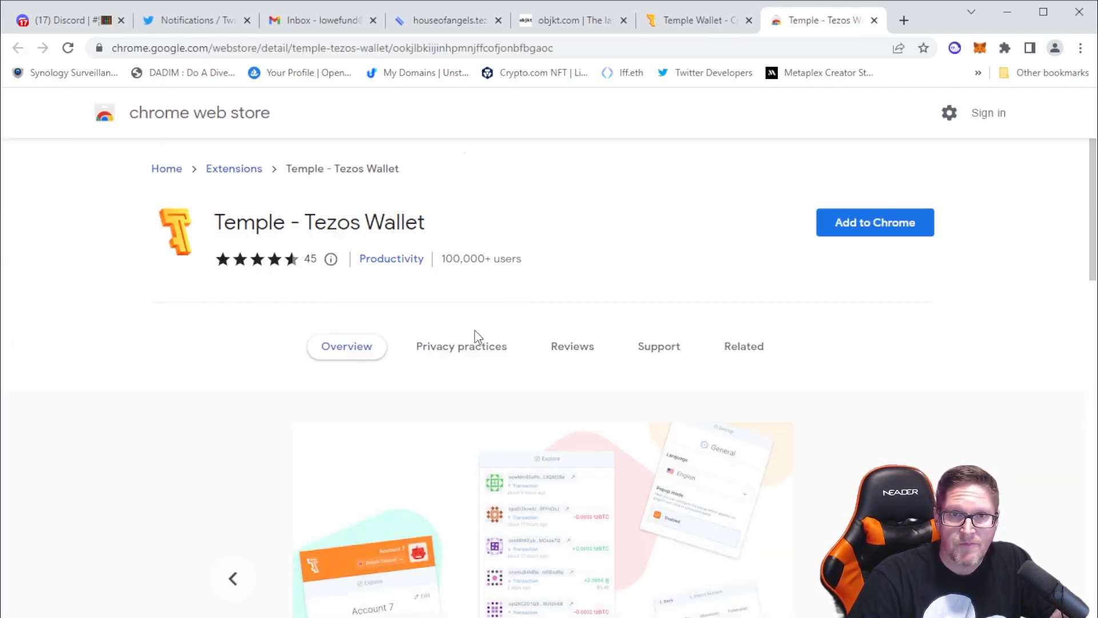
{"action": "left_click", "coordinate": [866, 224]}
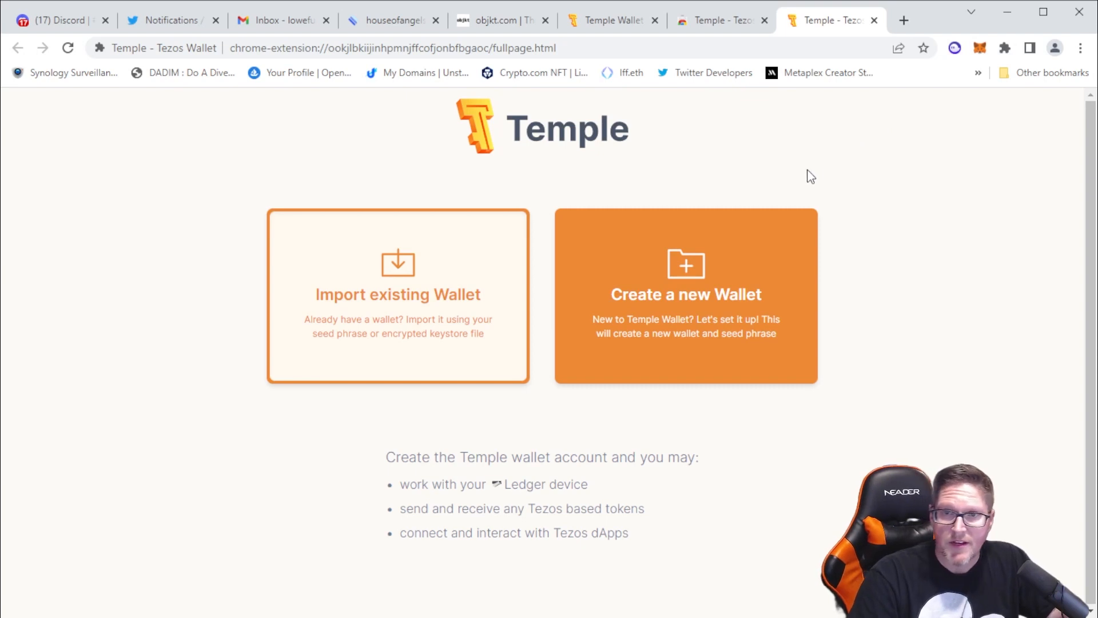
Start creating a new wallet, reveal and select its seed phrase, and confirm that the seed phrase backup was made
{"action": "left_click", "coordinate": [684, 277]}
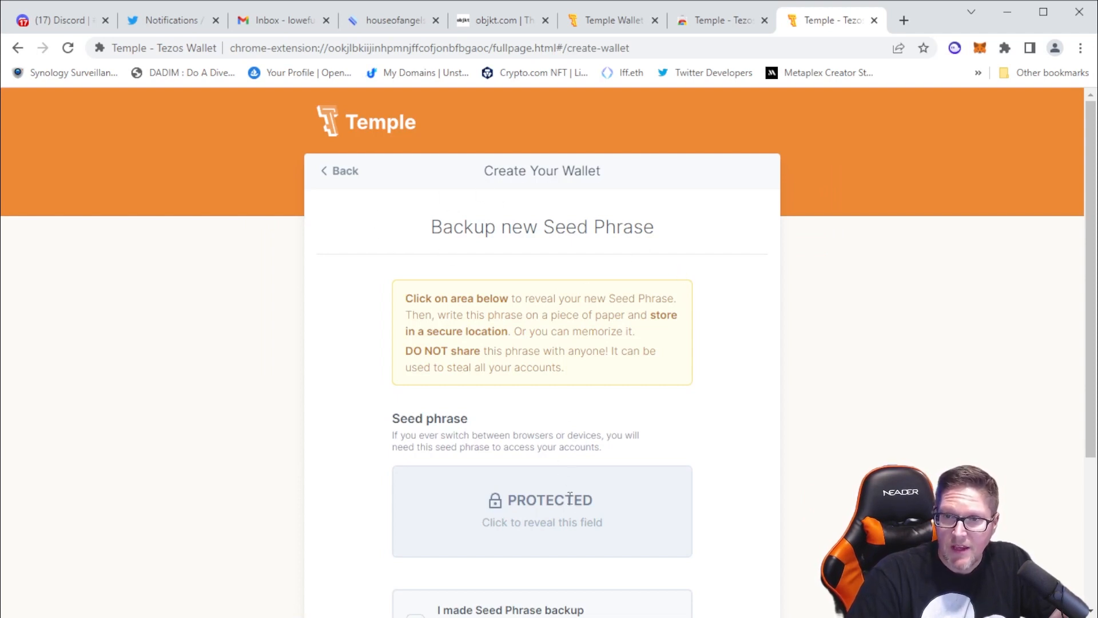
{"action": "scroll", "coordinate": [726, 423], "scroll_direction": "down", "scroll_amount": 4}
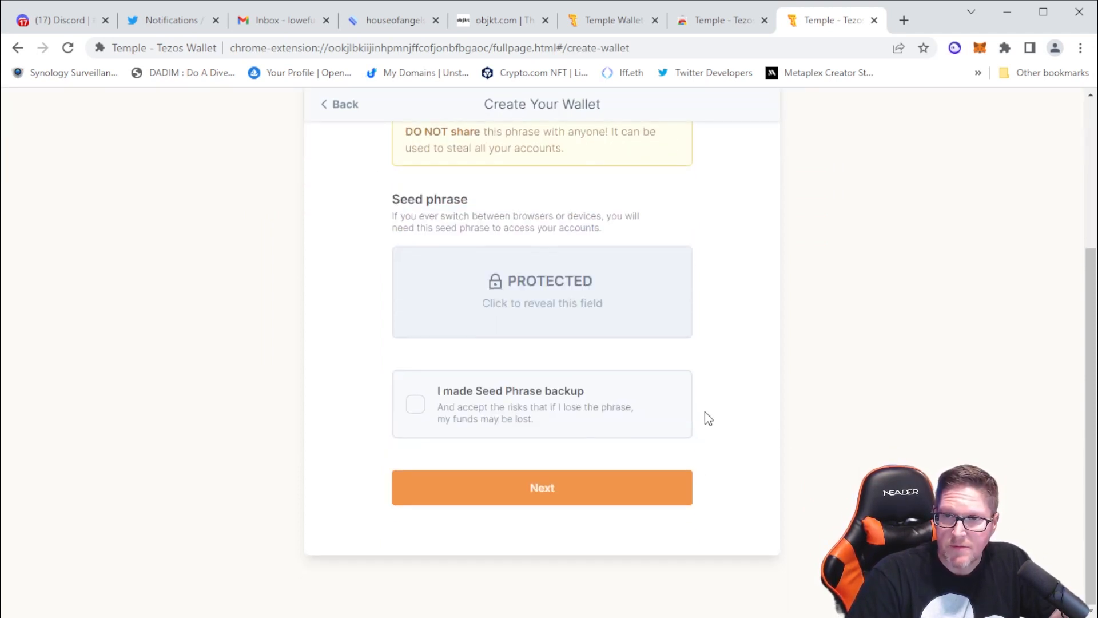
{"action": "left_click", "coordinate": [568, 303]}
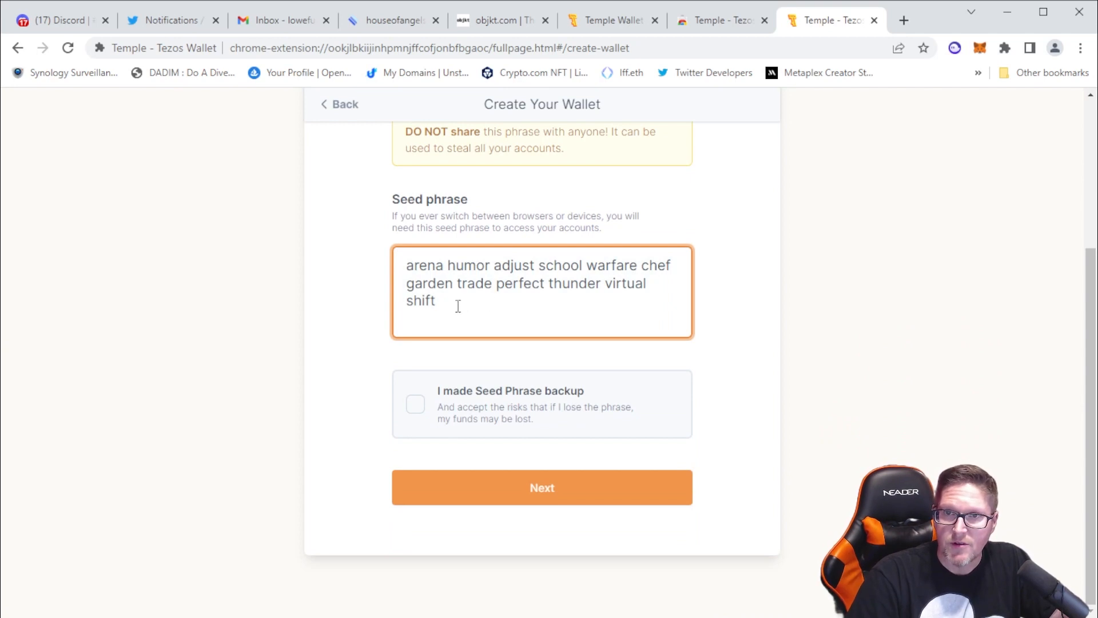
{"action": "left_click_drag", "start_coordinate": [450, 305], "coordinate": [402, 265]}
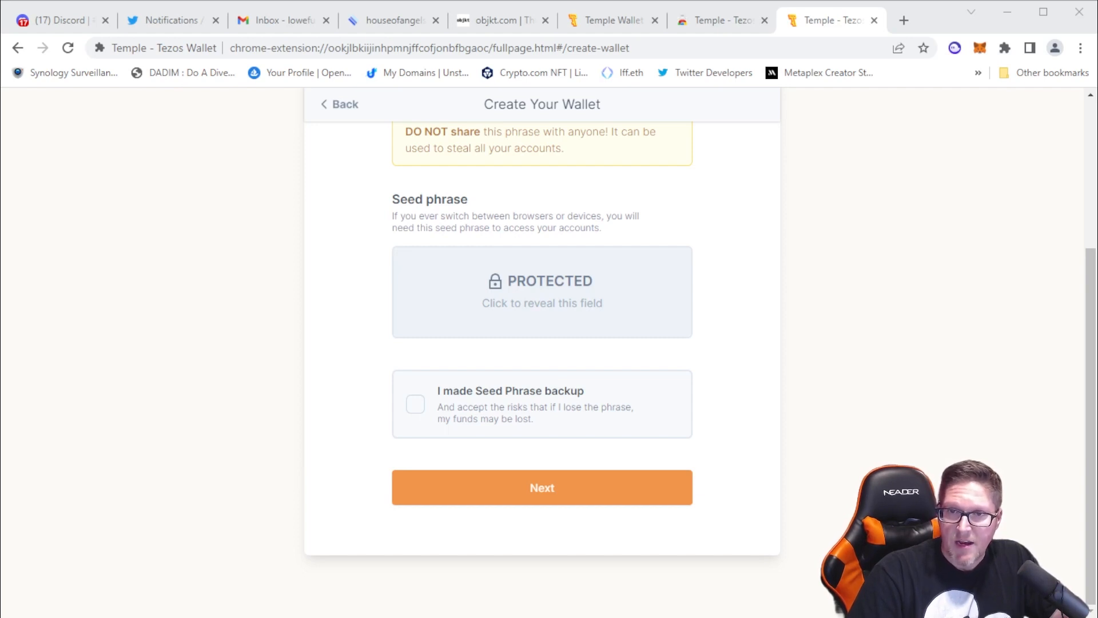
{"action": "left_click", "coordinate": [424, 416]}
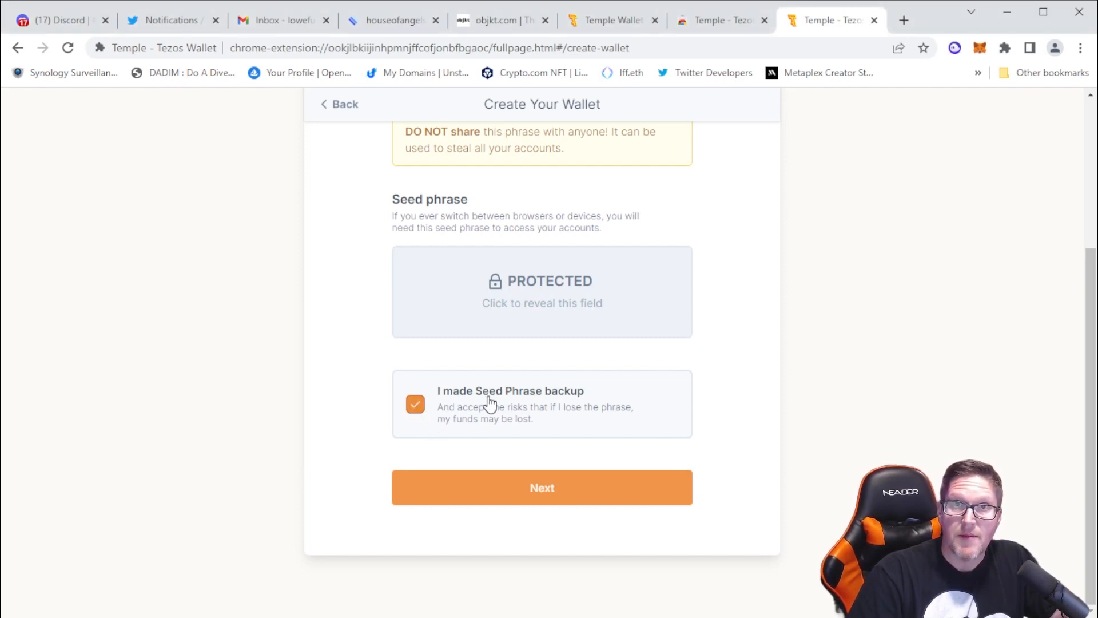
{"action": "left_click", "coordinate": [545, 496]}
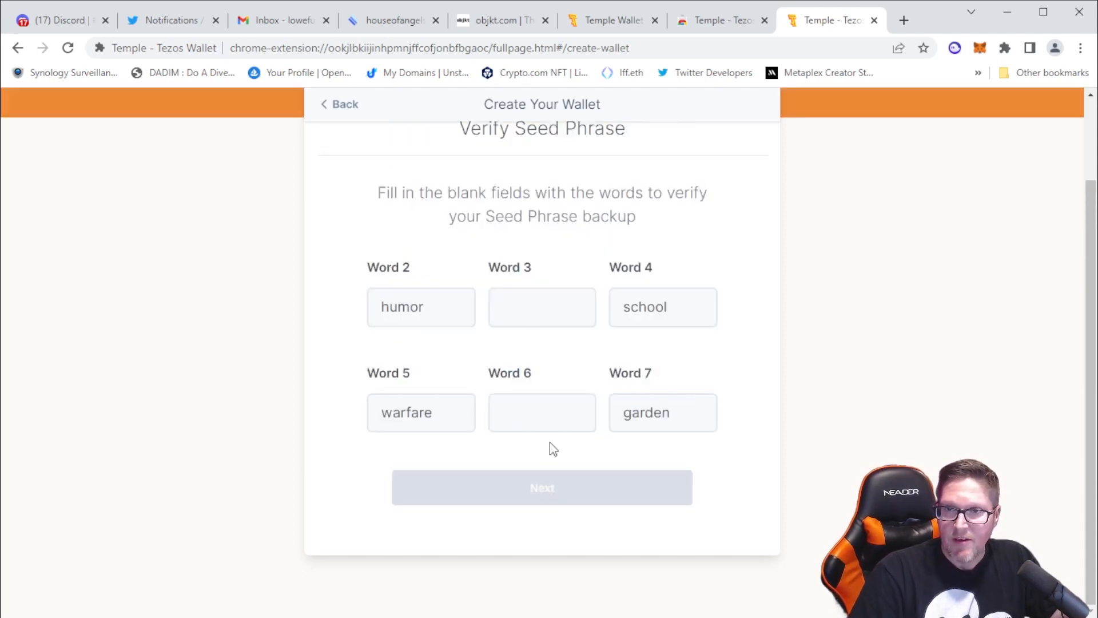
Fill in the missing seed phrase words 3 and 6 and submit the seed phrase verification
{"action": "left_click", "coordinate": [520, 301]}
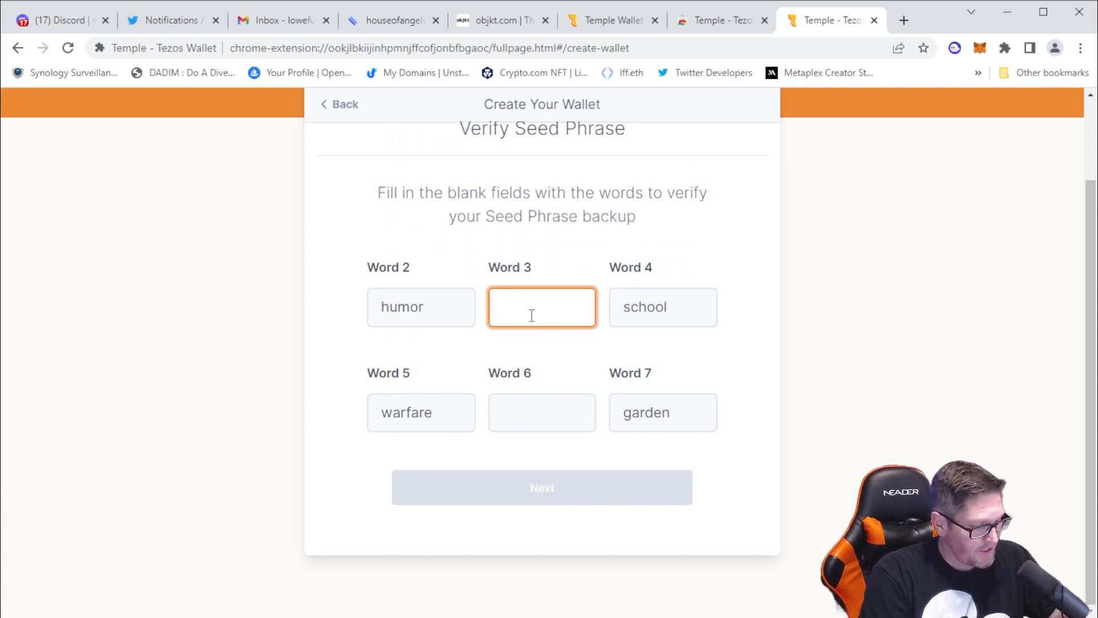
{"action": "type", "text": "adjust"}
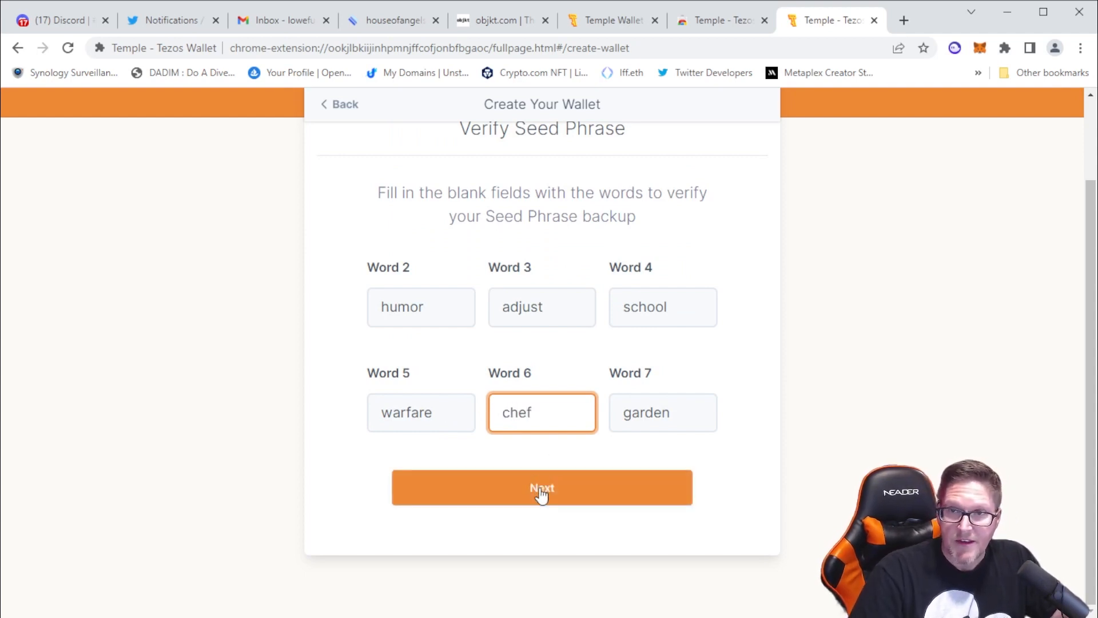
{"action": "left_click", "coordinate": [543, 491]}
Enter the wallet password and repeat it in the confirmation field
{"action": "left_click", "coordinate": [520, 181]}
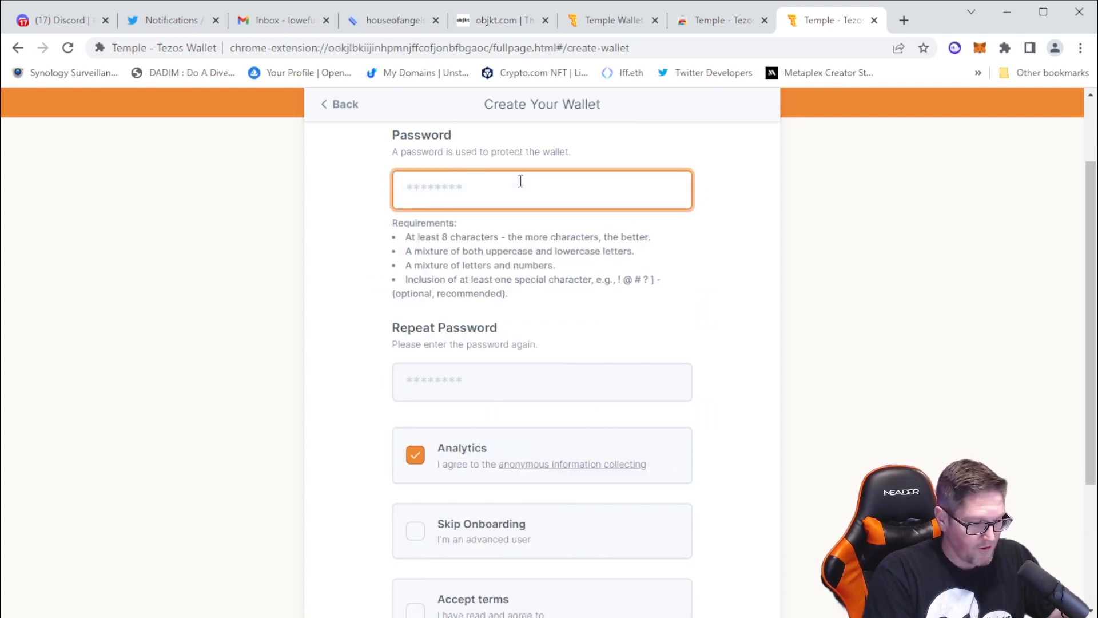
{"action": "type", "text": "aBcdefg1!"}
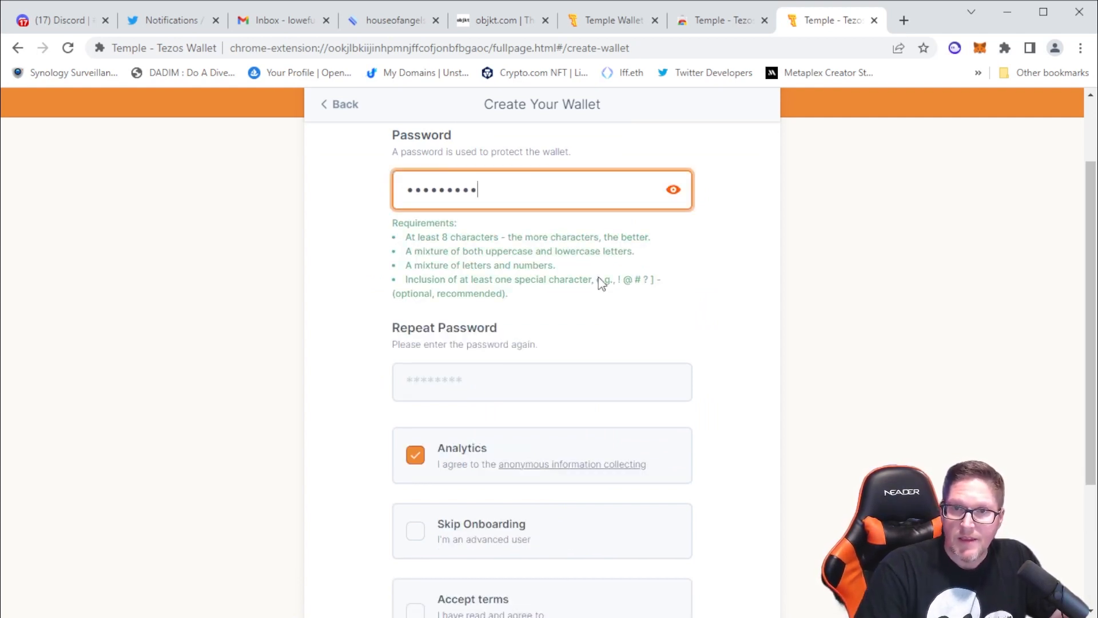
{"action": "left_click", "coordinate": [507, 378]}
{"action": "type", "text": "aBc"}
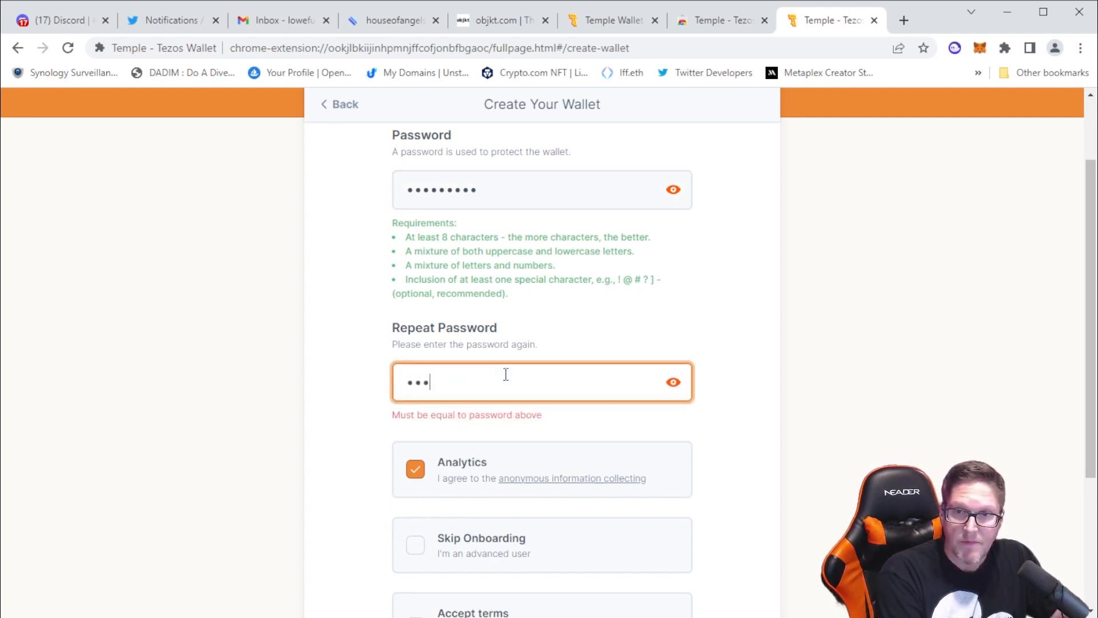
{"action": "type", "text": "defg1!"}
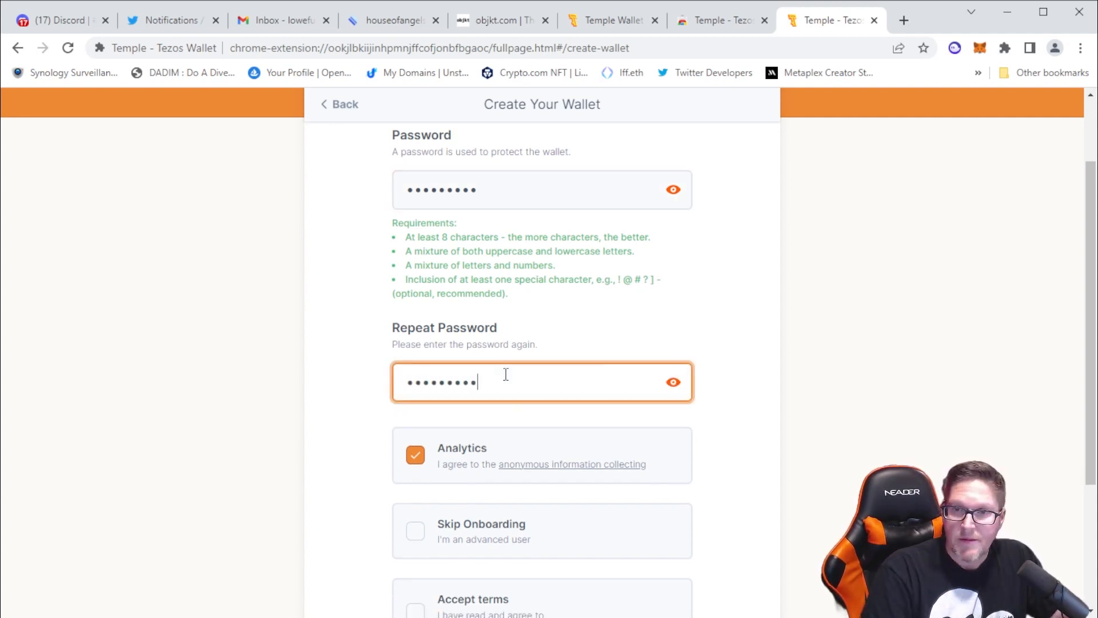
Enable Skip Onboarding, accept the terms, and create the wallet
{"action": "scroll", "coordinate": [393, 422], "scroll_direction": "down", "scroll_amount": 3}
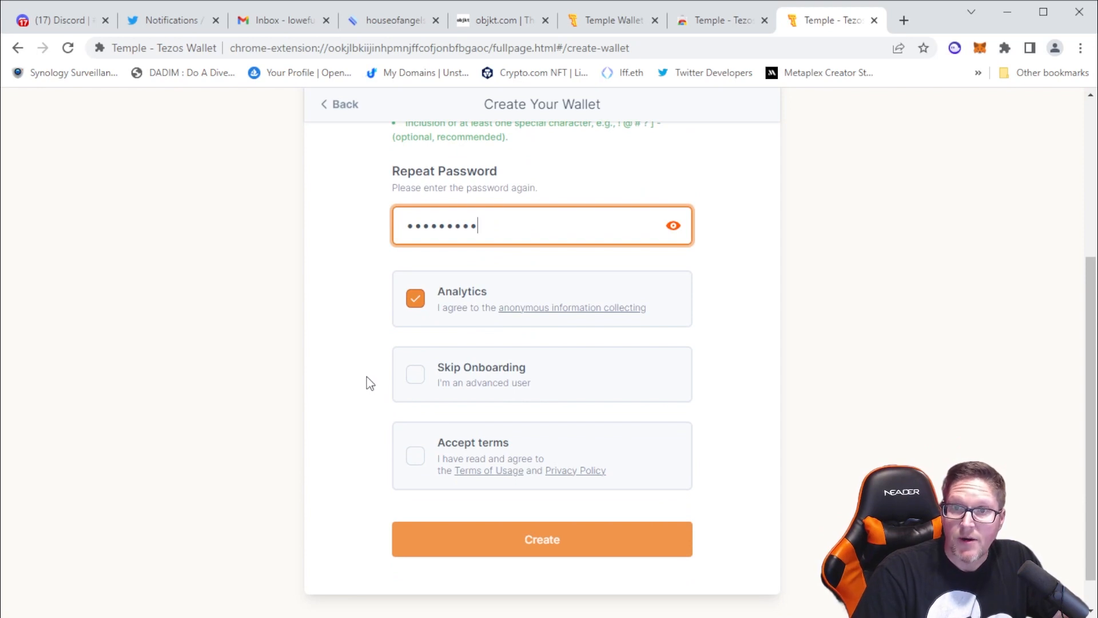
{"action": "left_click", "coordinate": [420, 382]}
{"action": "left_click", "coordinate": [415, 455]}
{"action": "left_click", "coordinate": [416, 298]}
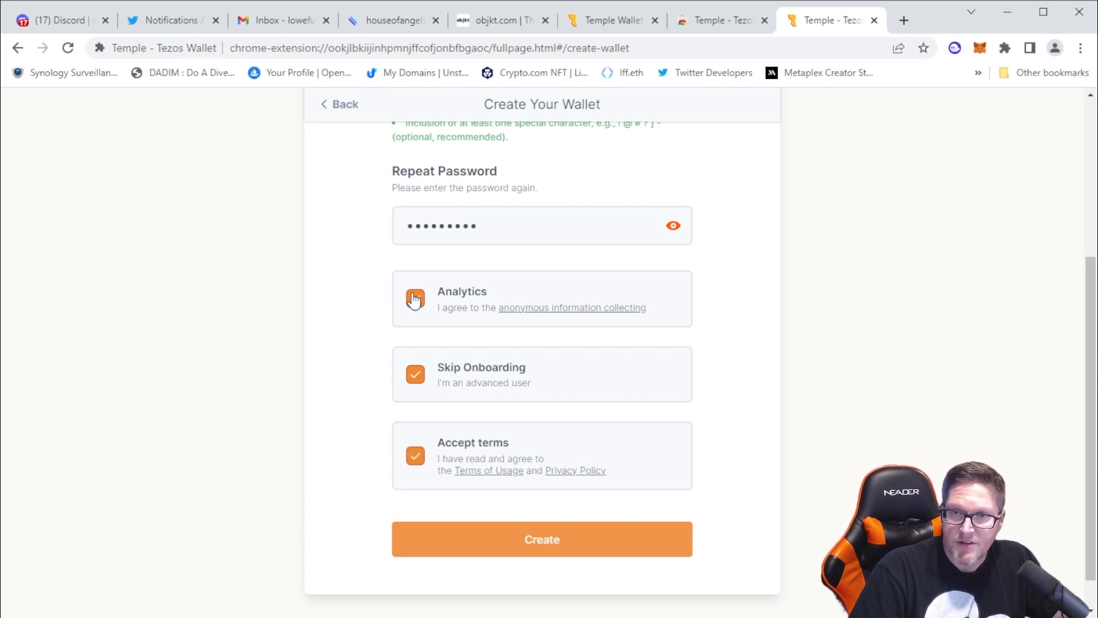
{"action": "left_click", "coordinate": [526, 539]}
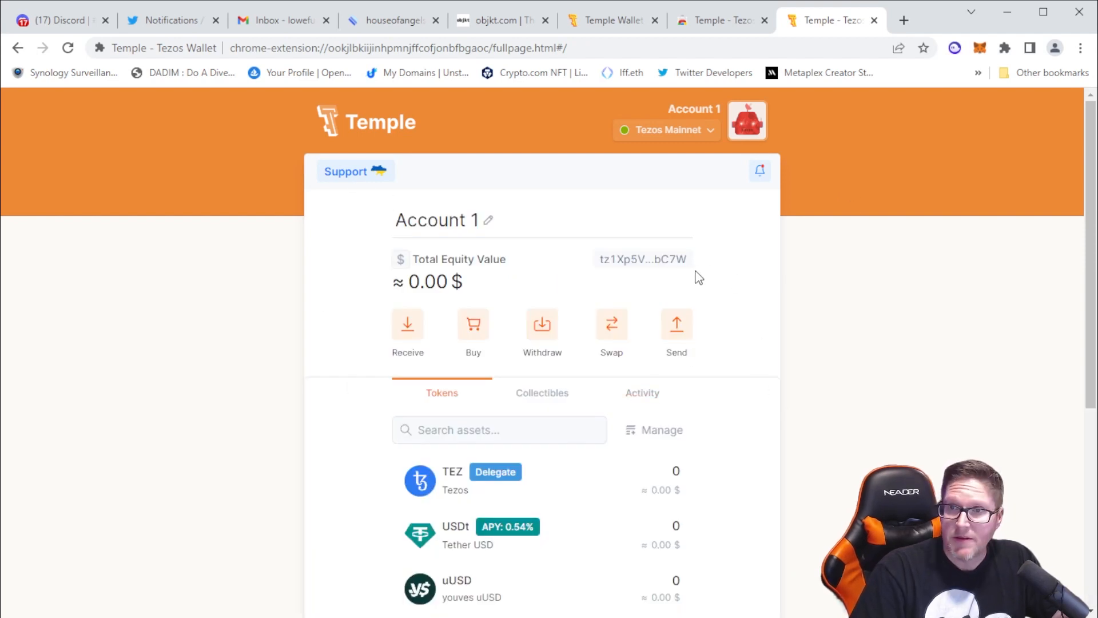
Copy the account address and view the Receive page with its address and QR code
{"action": "left_click", "coordinate": [650, 265]}
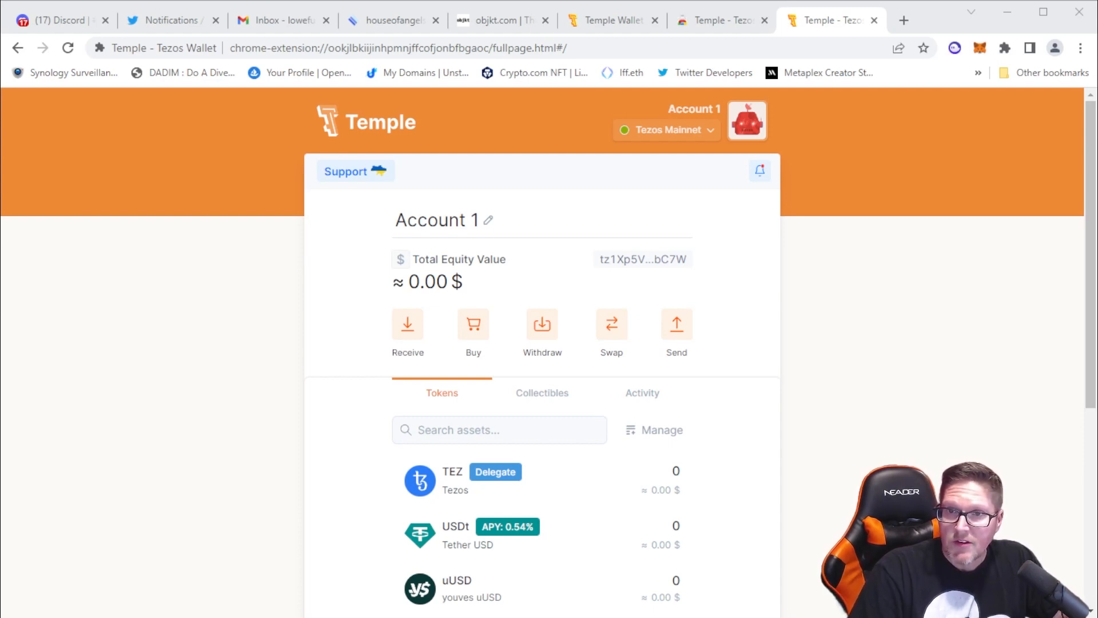
{"action": "left_click", "coordinate": [407, 325]}
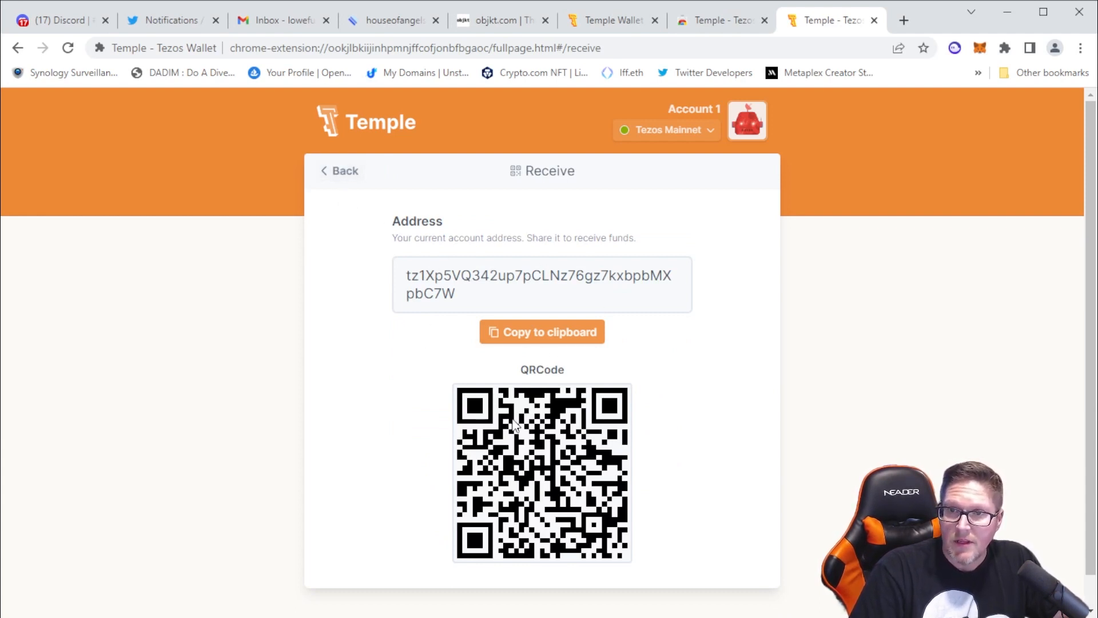
{"action": "left_click", "coordinate": [343, 174]}
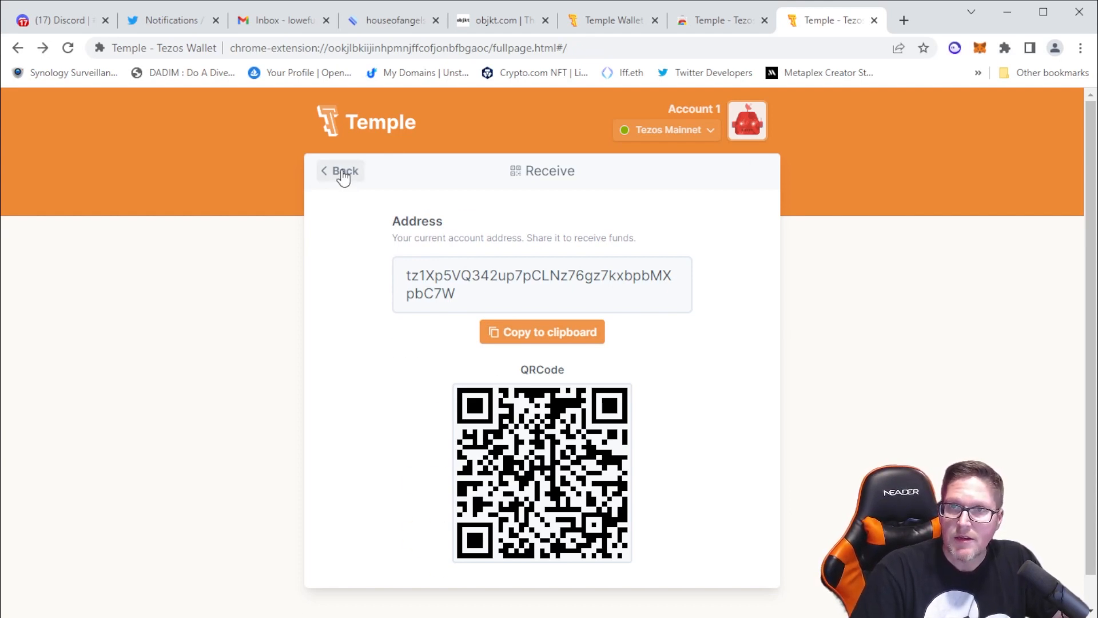
View the crypto top-up options on the Buy page and look through the account's token list
{"action": "left_click", "coordinate": [472, 329]}
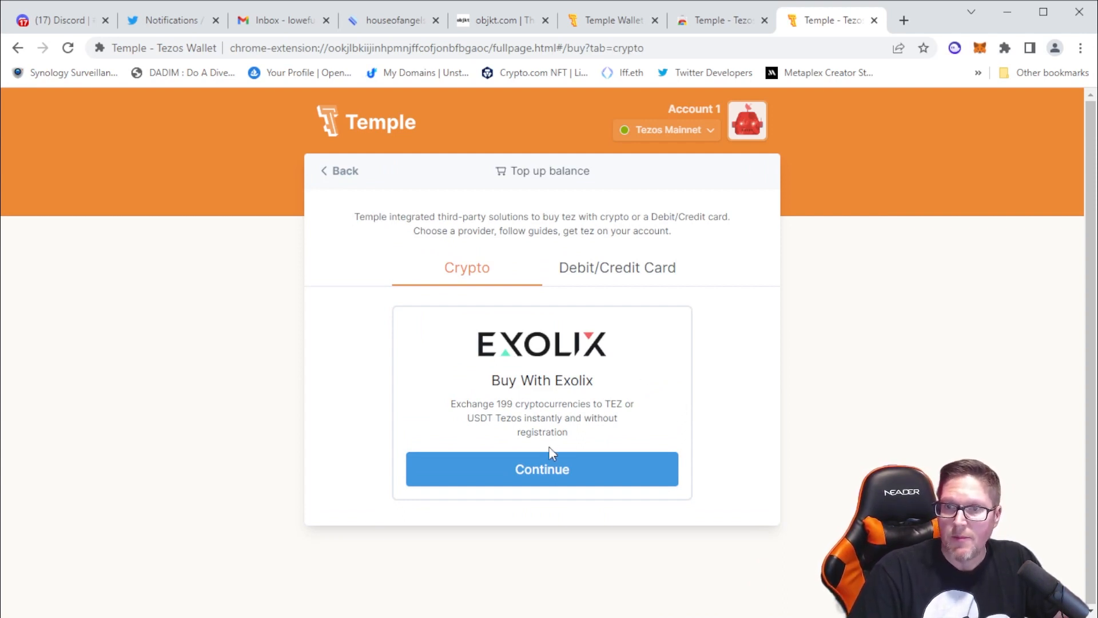
{"action": "left_click", "coordinate": [343, 180]}
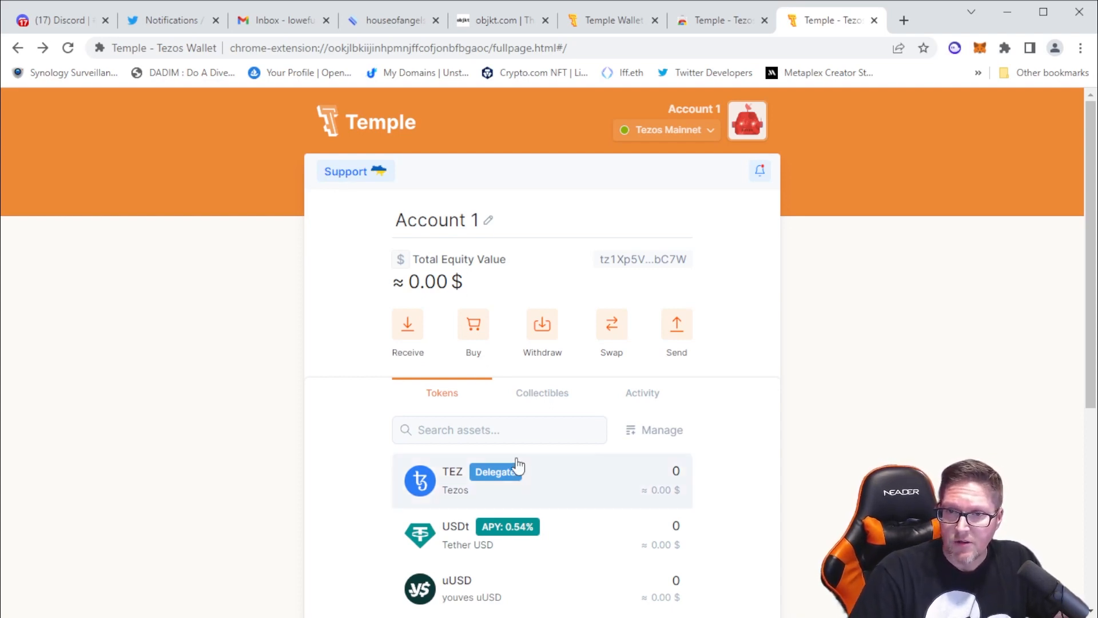
{"action": "scroll", "coordinate": [537, 475], "scroll_direction": "down", "scroll_amount": 4}
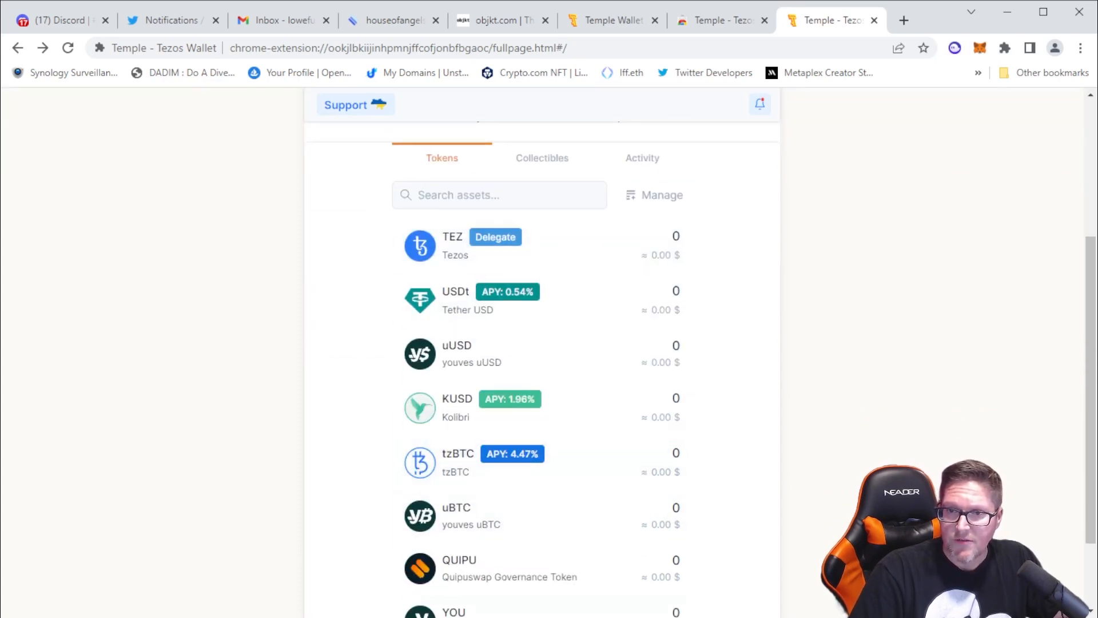
{"action": "scroll", "coordinate": [545, 554], "scroll_direction": "down", "scroll_amount": 2}
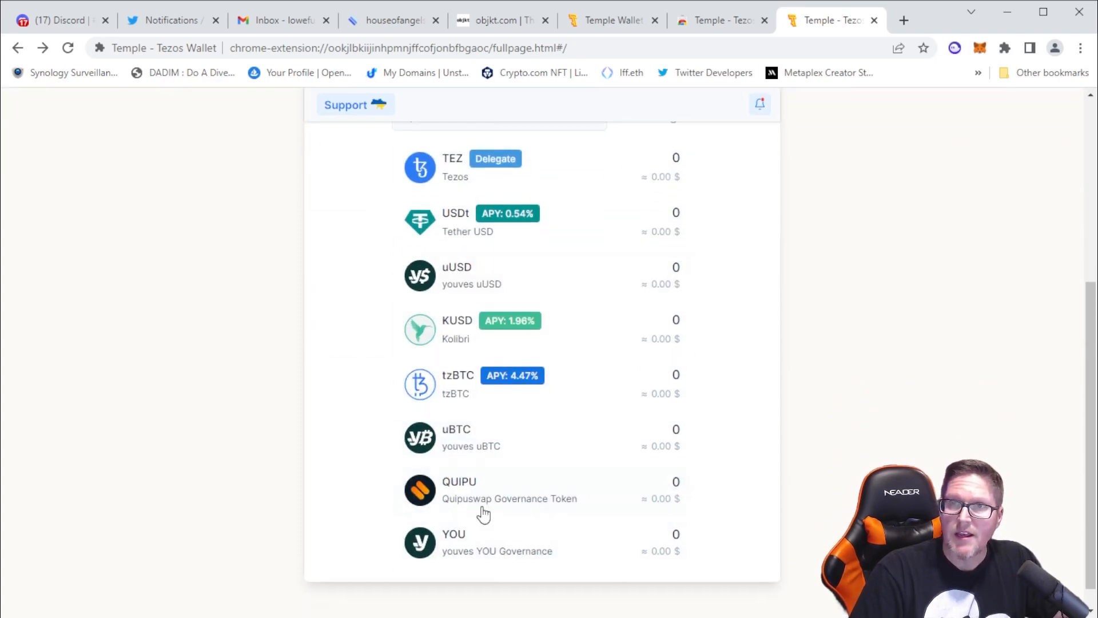
{"action": "scroll", "coordinate": [483, 515], "scroll_direction": "up", "scroll_amount": 5}
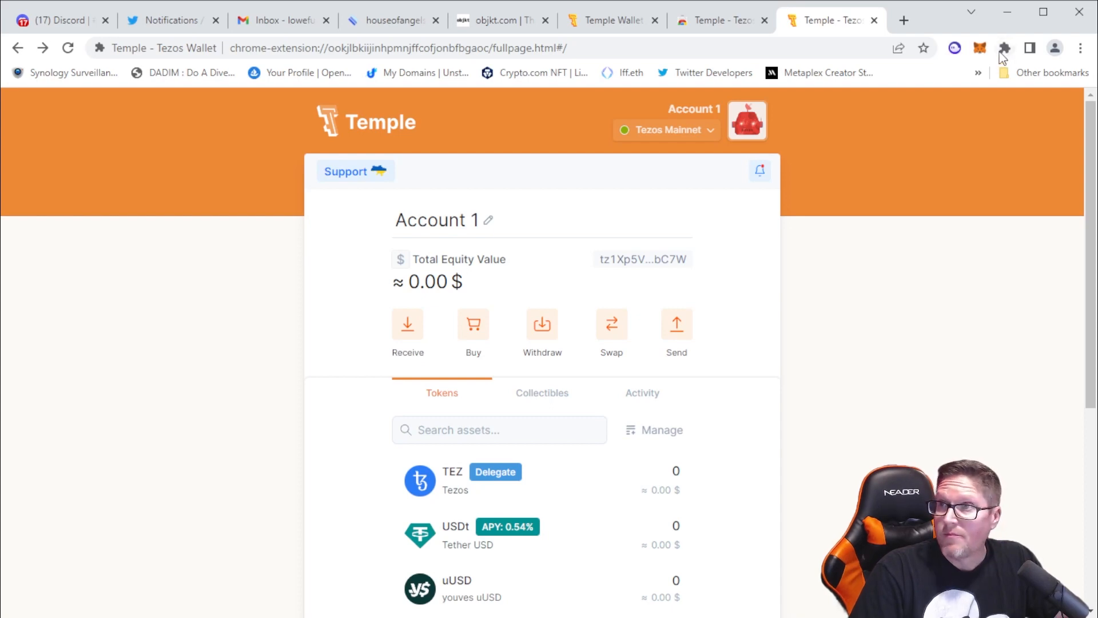
Pin the Temple extension in the browser and close the wallet, Chrome Web Store and Temple Wallet site pages
{"action": "left_click", "coordinate": [970, 143]}
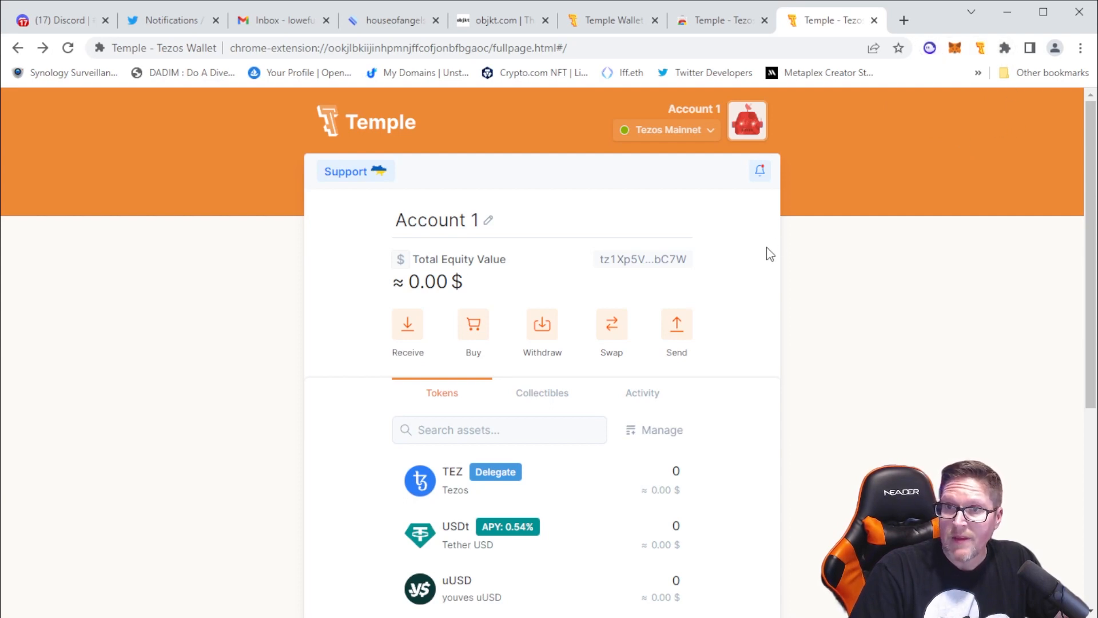
{"action": "left_click", "coordinate": [874, 21]}
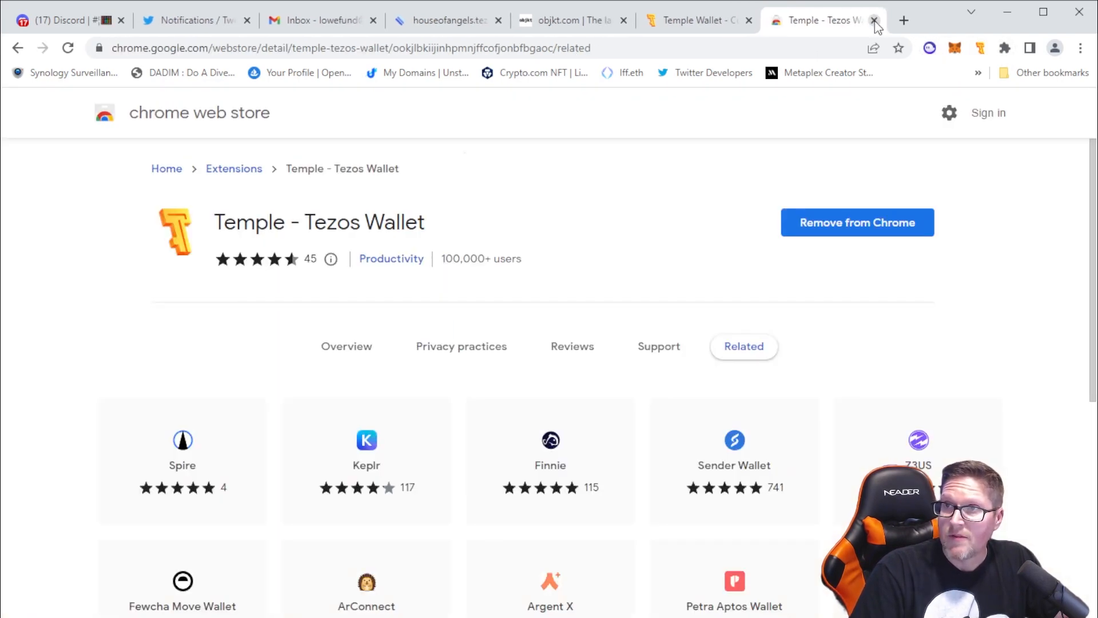
{"action": "left_click", "coordinate": [874, 21]}
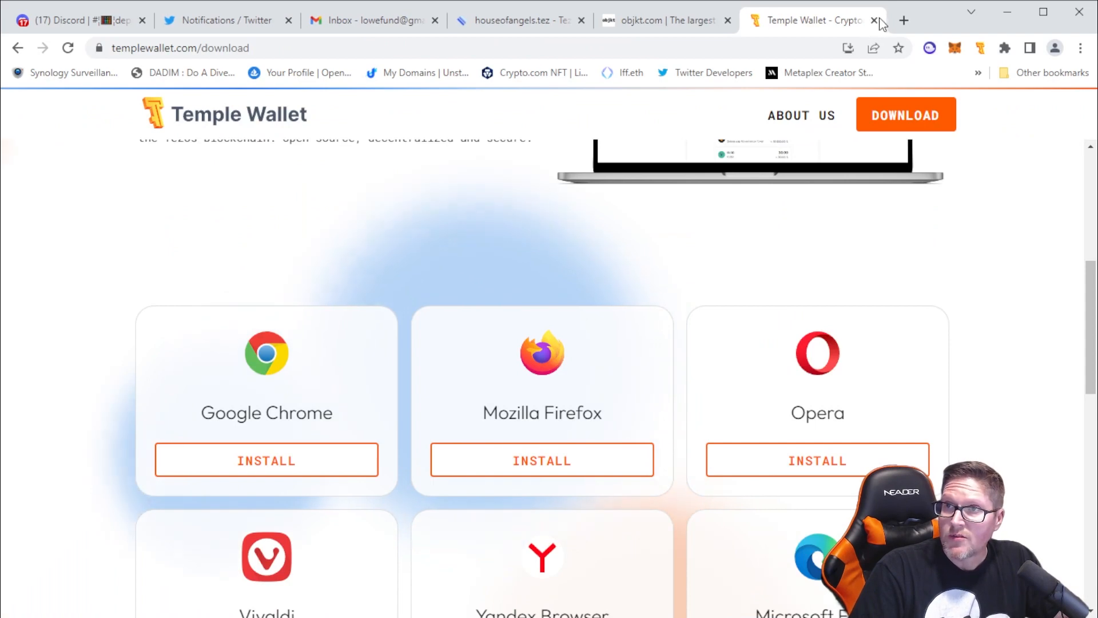
{"action": "left_click", "coordinate": [874, 20]}
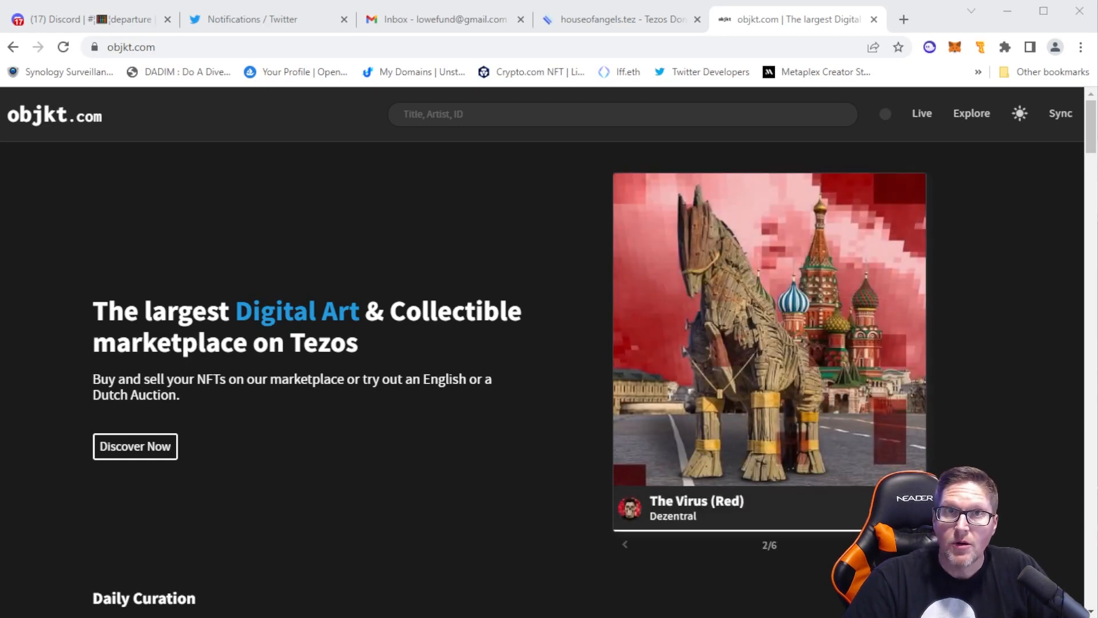
{"action": "left_click", "coordinate": [1062, 118]}
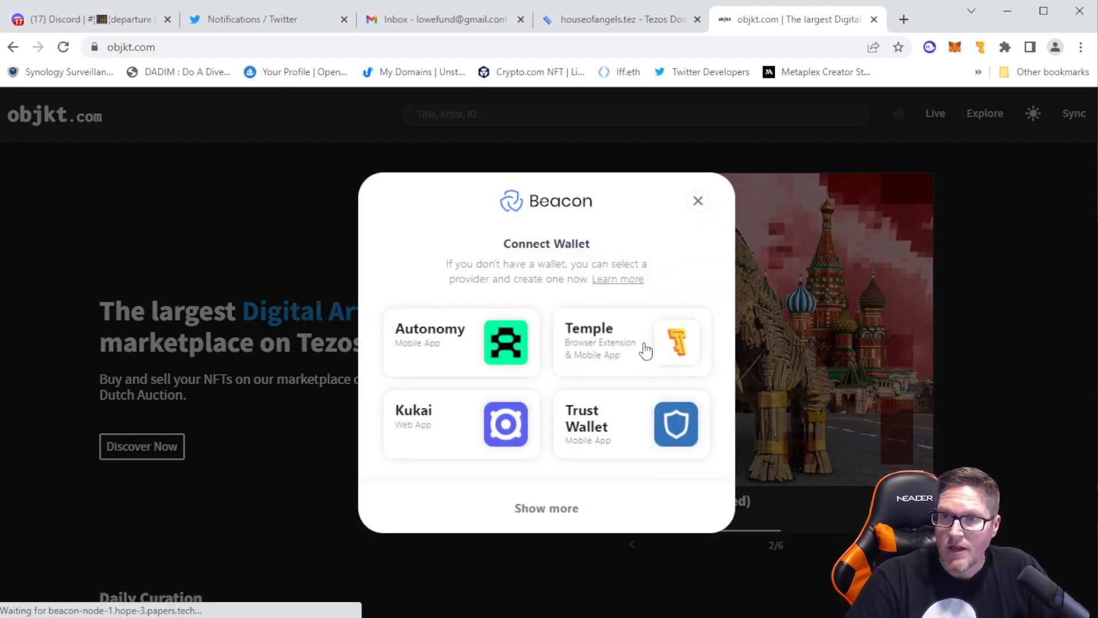
{"action": "left_click", "coordinate": [645, 349]}
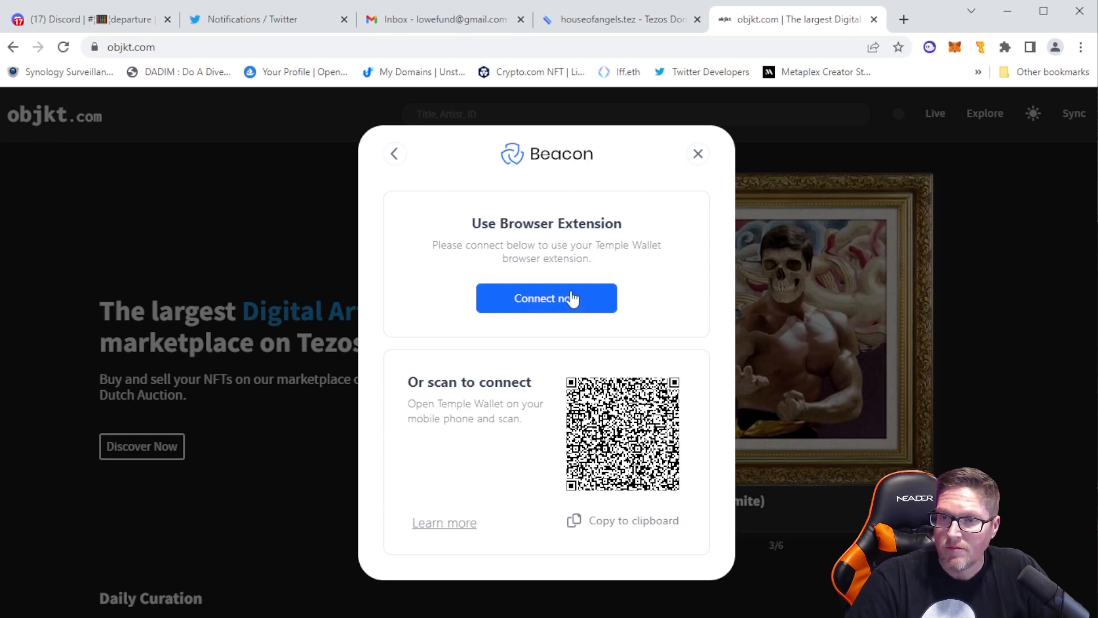
{"action": "left_click", "coordinate": [980, 47]}
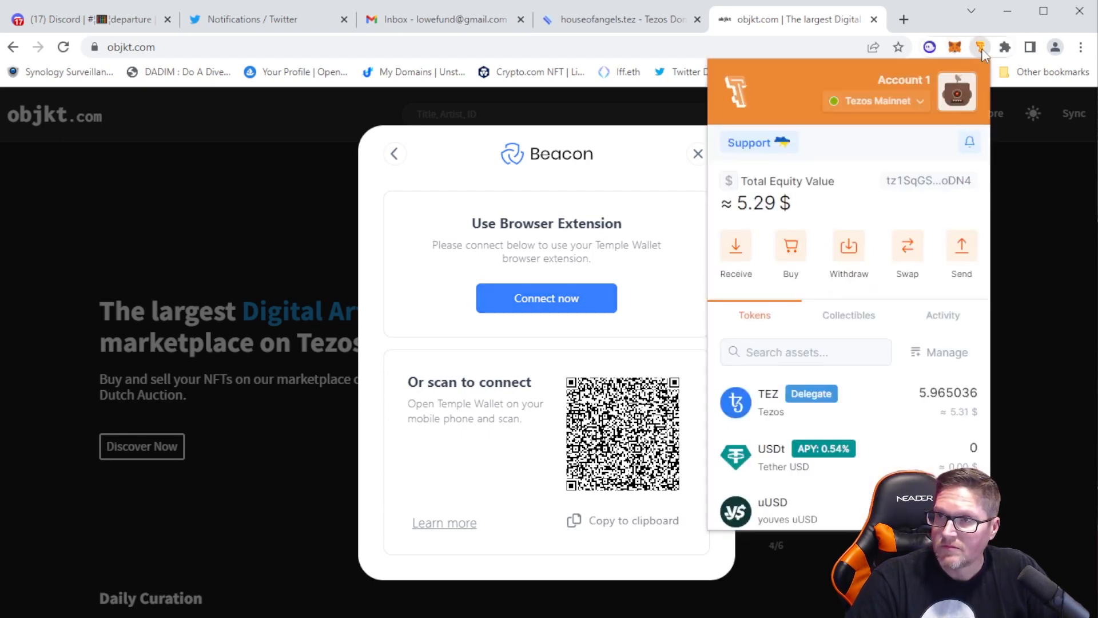
{"action": "left_click", "coordinate": [980, 46]}
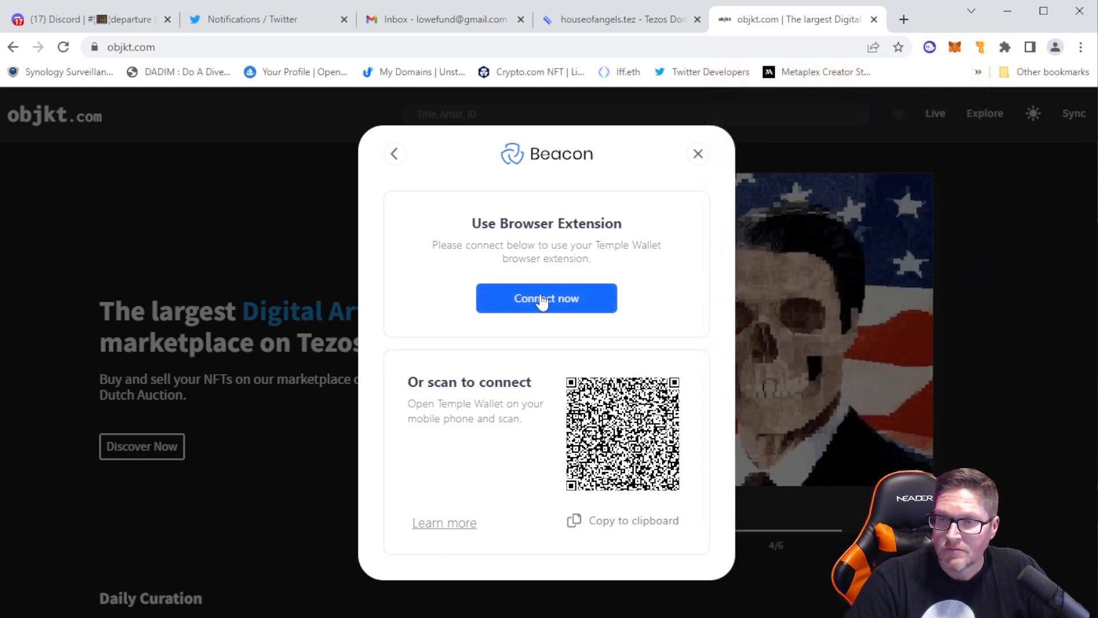
{"action": "left_click", "coordinate": [698, 153]}
{"action": "left_click", "coordinate": [63, 47]}
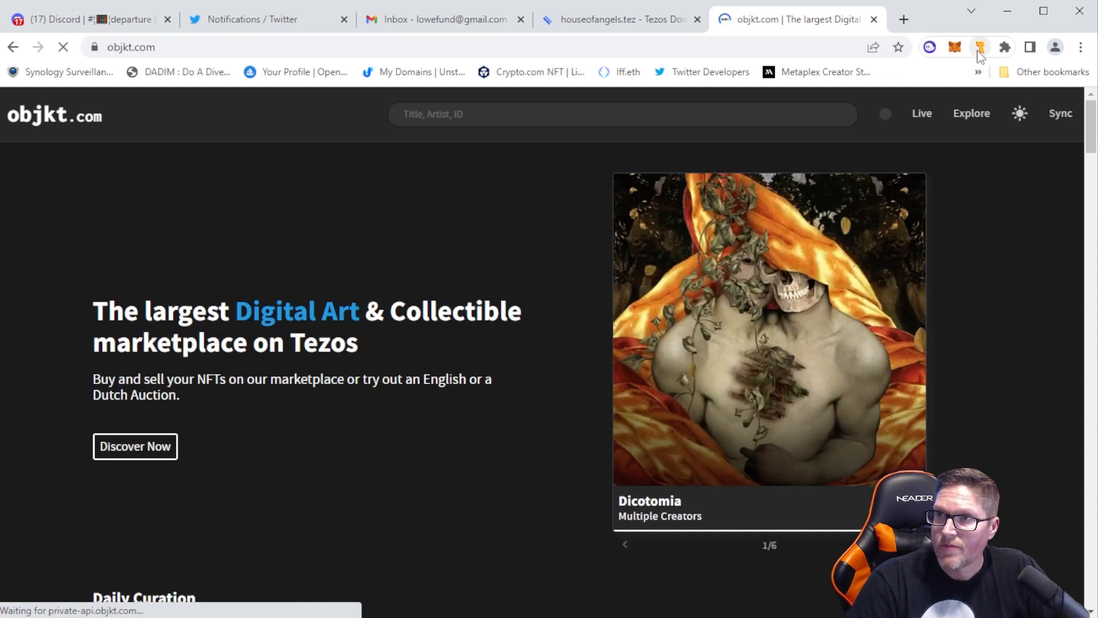
{"action": "left_click", "coordinate": [981, 48]}
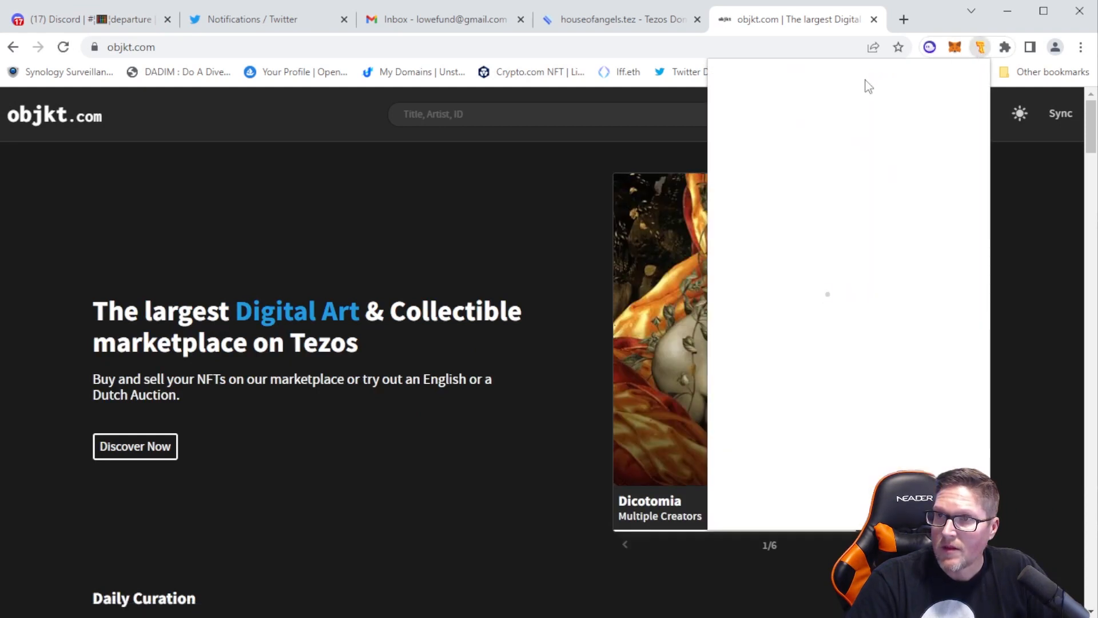
{"action": "left_click", "coordinate": [503, 246]}
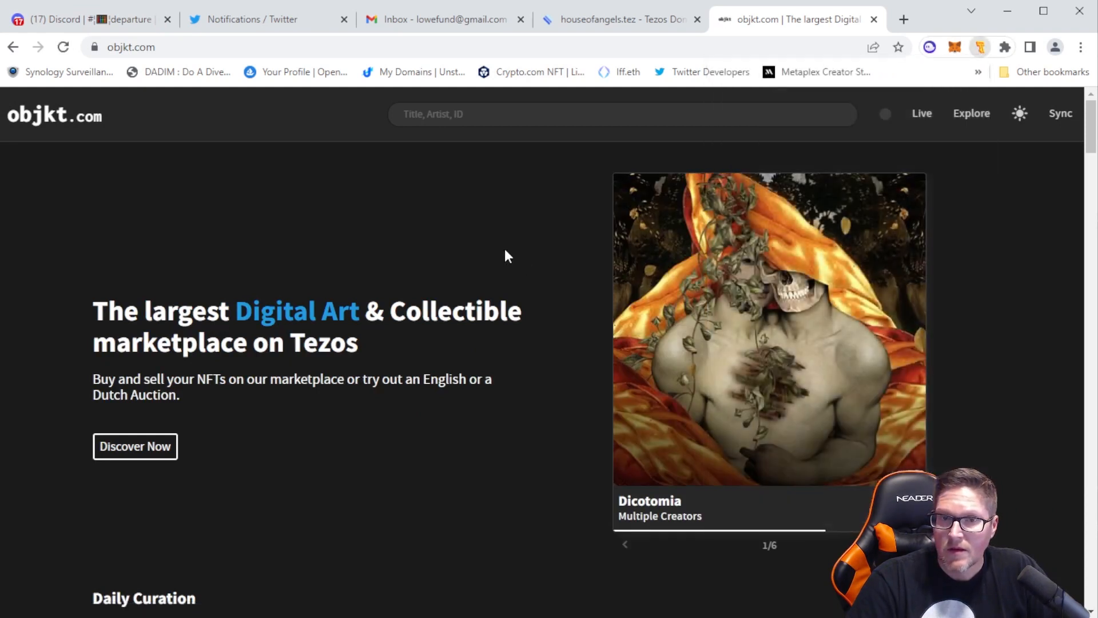
Sync objkt.com with the Temple browser extension and approve the connection for Account 1
{"action": "left_click", "coordinate": [1056, 117]}
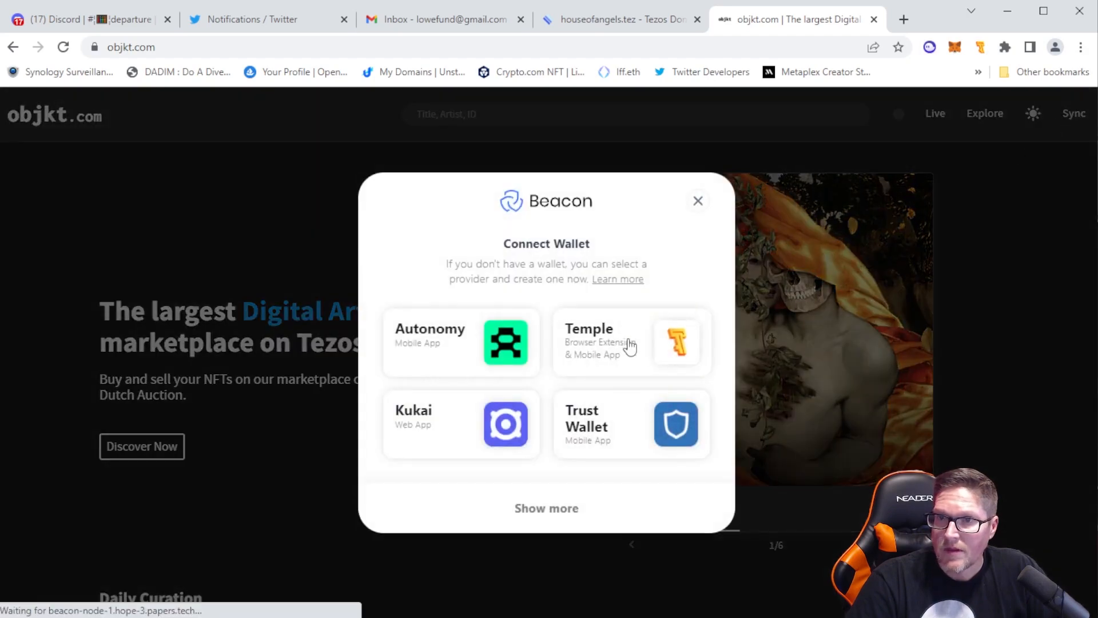
{"action": "left_click", "coordinate": [629, 346]}
{"action": "left_click", "coordinate": [561, 301]}
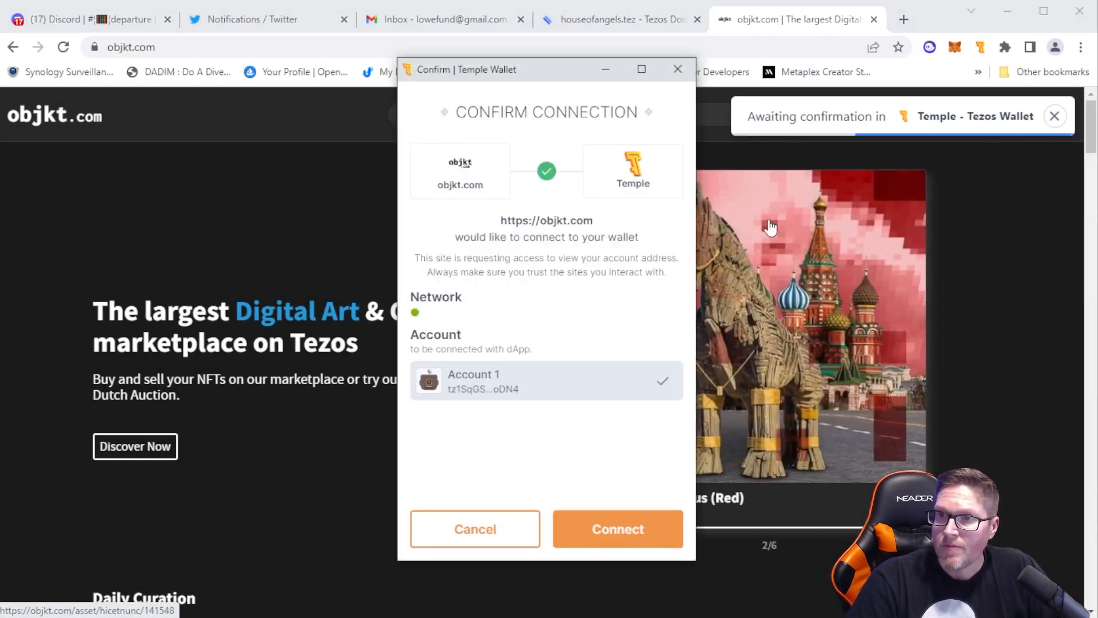
{"action": "left_click", "coordinate": [625, 532]}
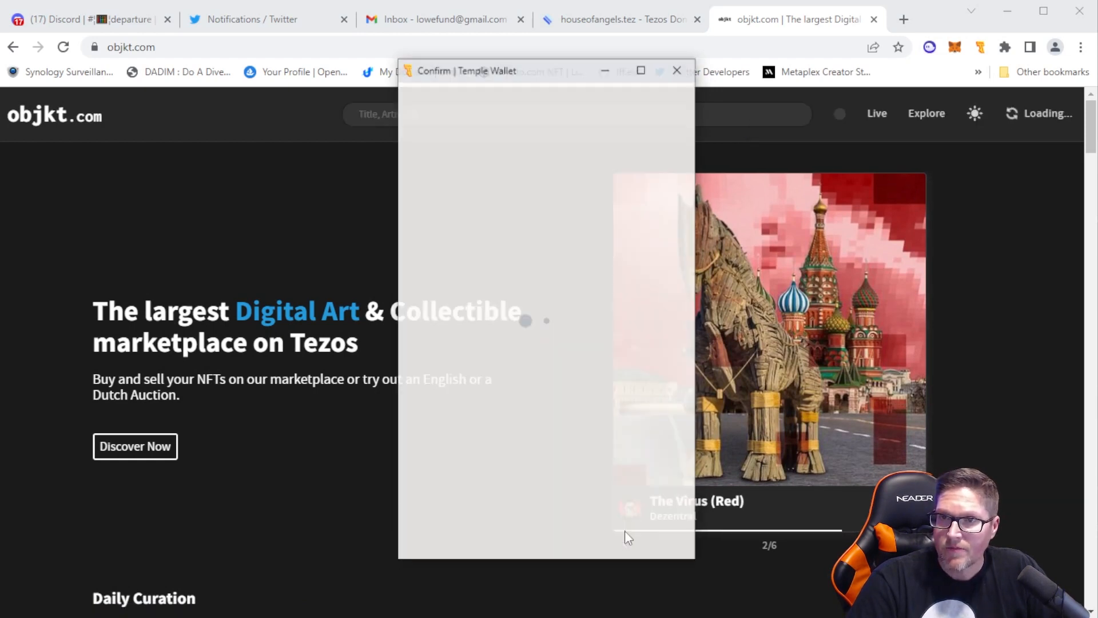
{"action": "left_click", "coordinate": [618, 528]}
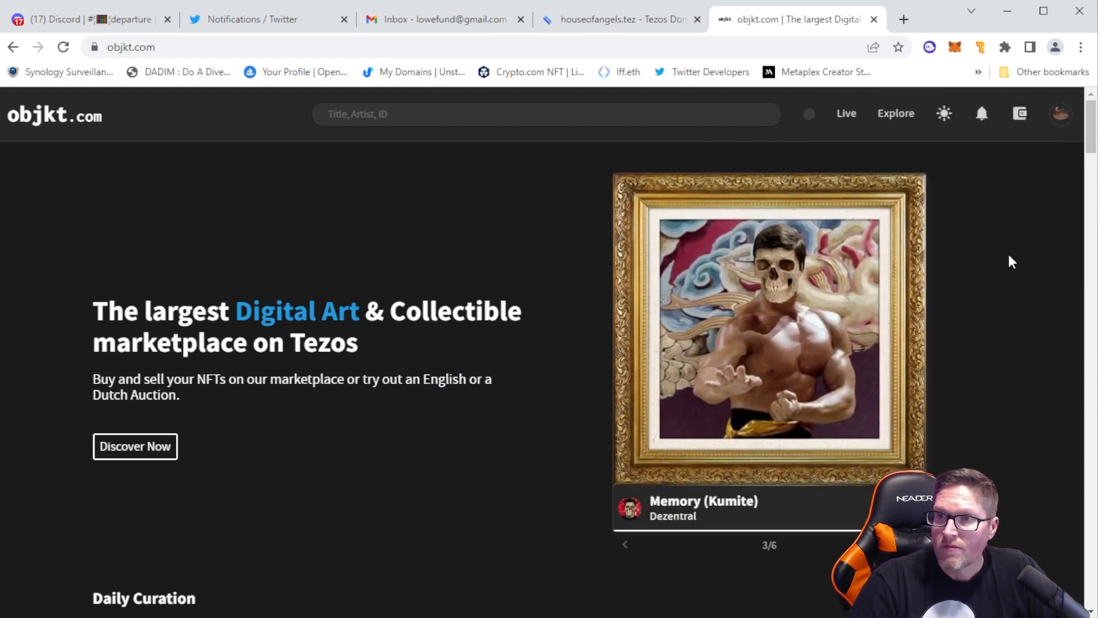
Go to the account's objkt.com profile and start editing it on the Tezos Profiles site
{"action": "left_click", "coordinate": [1060, 117]}
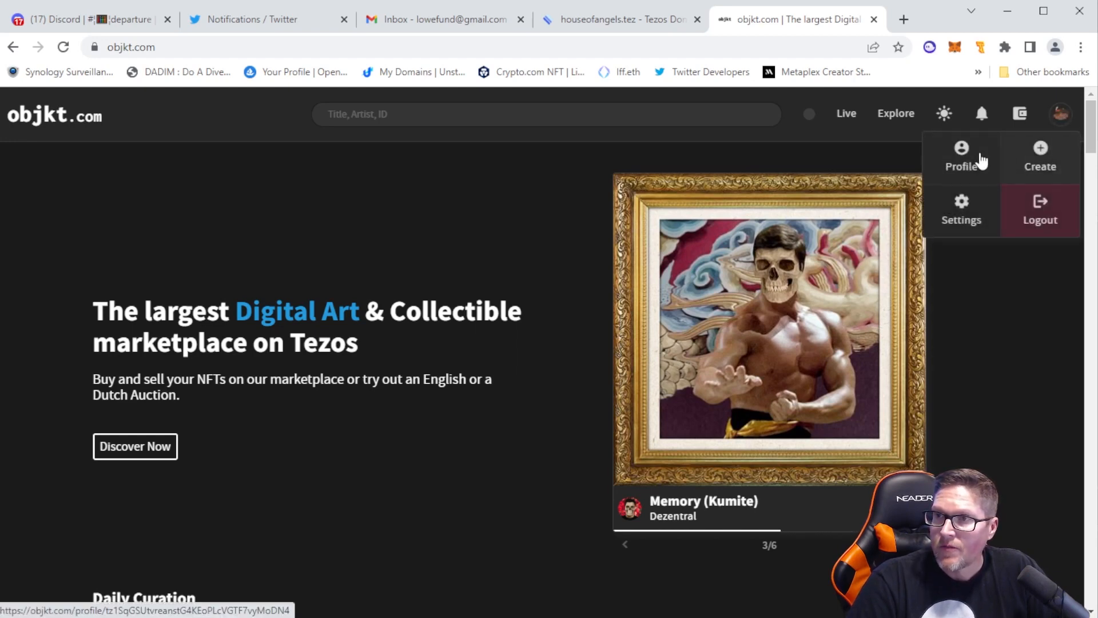
{"action": "left_click", "coordinate": [962, 165]}
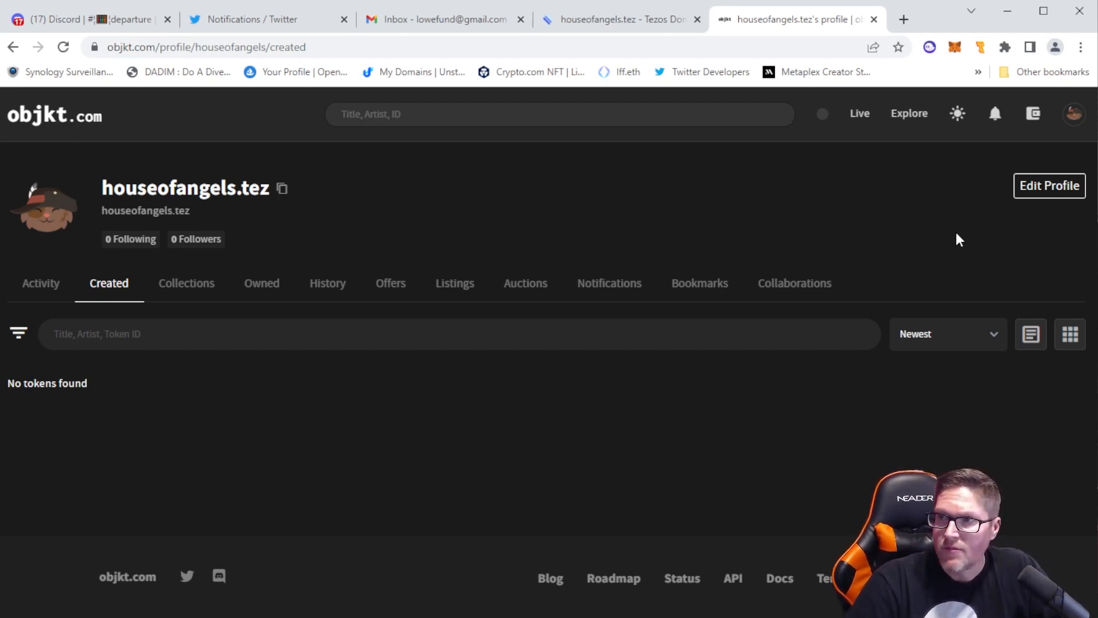
{"action": "left_click", "coordinate": [1052, 184]}
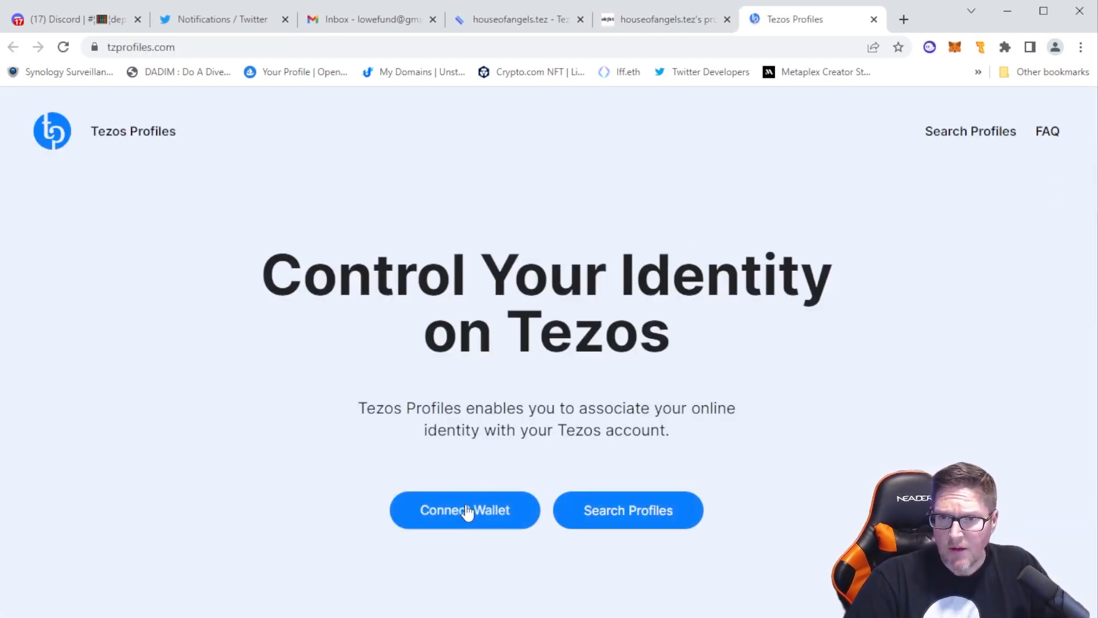
{"action": "left_click", "coordinate": [466, 511]}
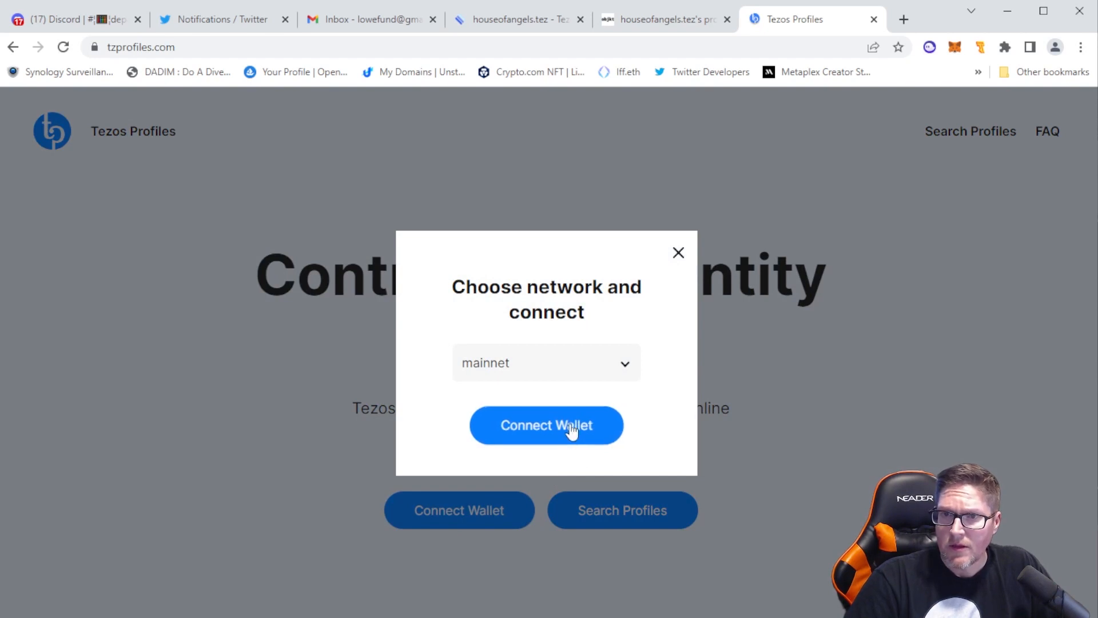
{"action": "left_click", "coordinate": [551, 431]}
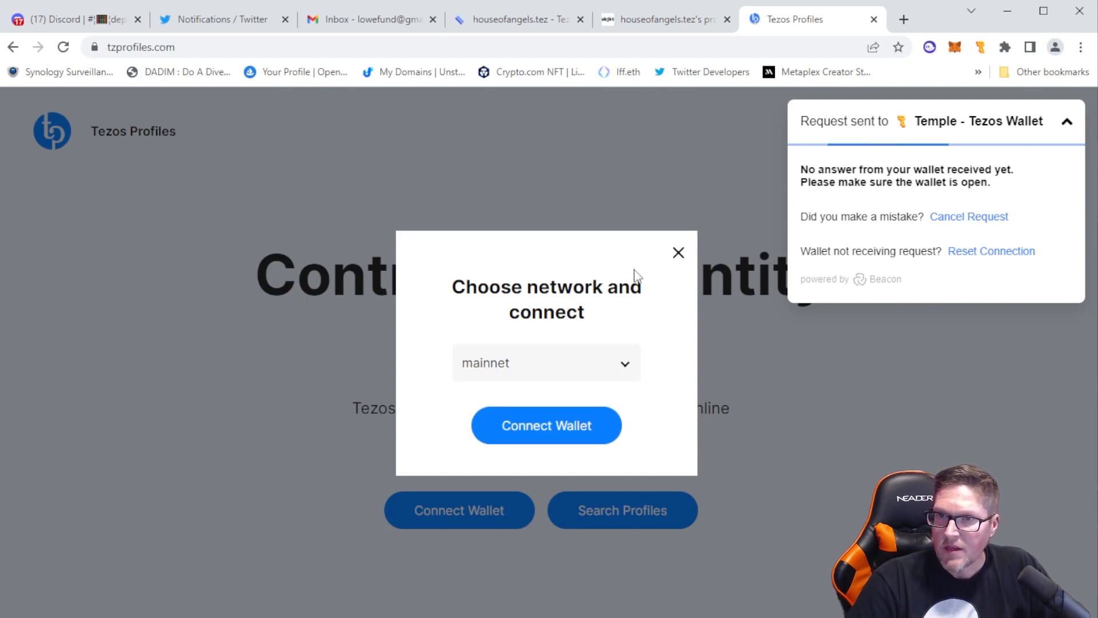
{"action": "left_click", "coordinate": [679, 252]}
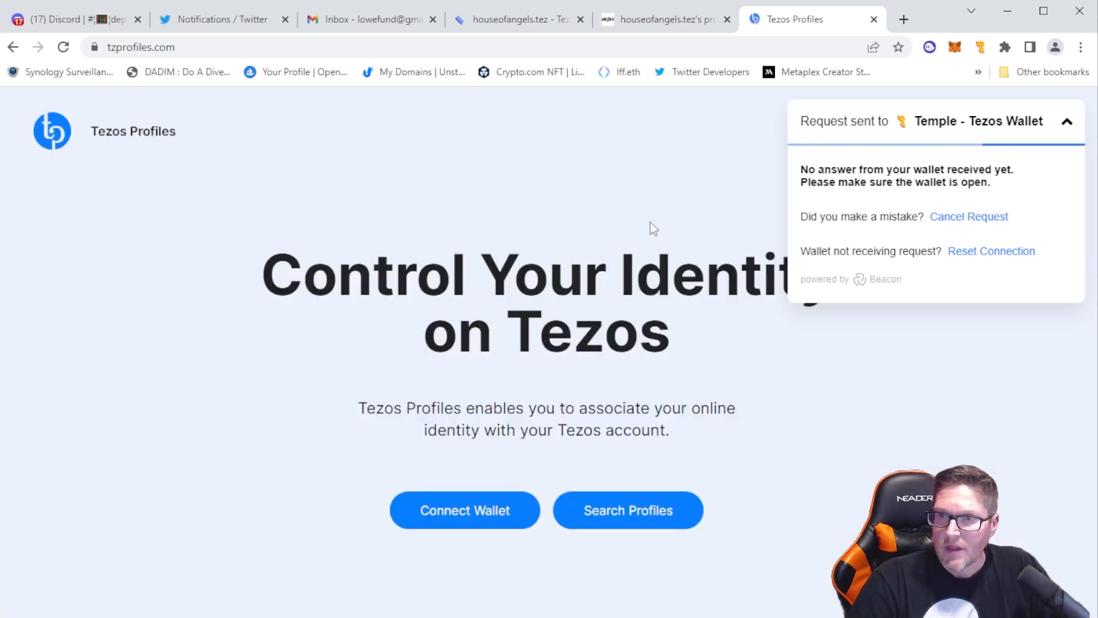
{"action": "left_click", "coordinate": [63, 47]}
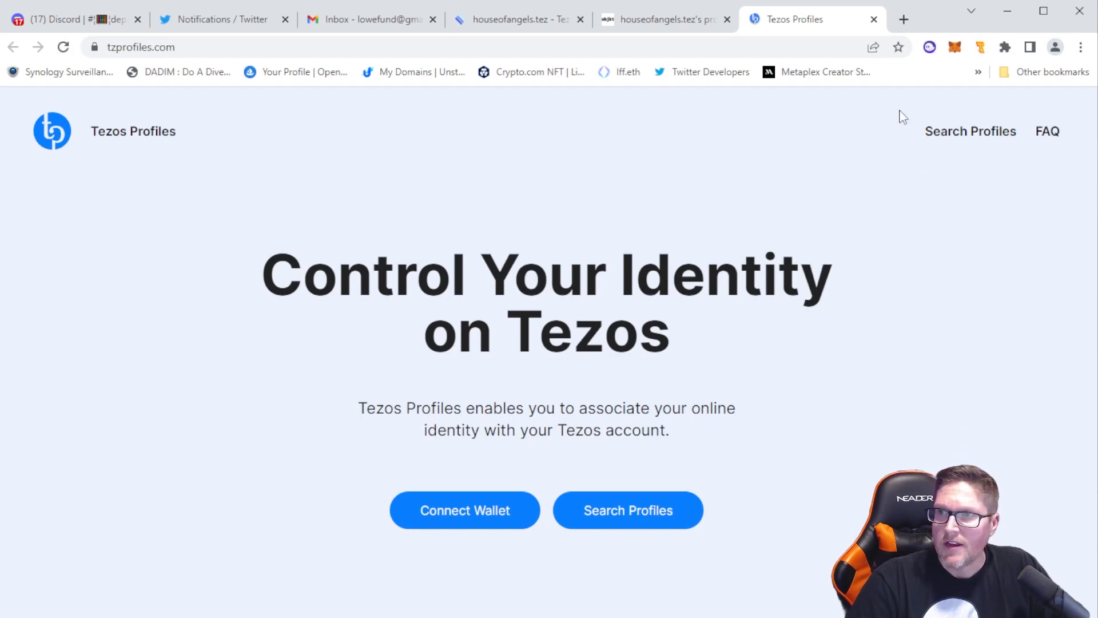
Reset the mainnet wallet connection on Tezos Profiles and connect Account 1 through Temple - Tezos Wallet, dismissing the notice
{"action": "left_click", "coordinate": [485, 510]}
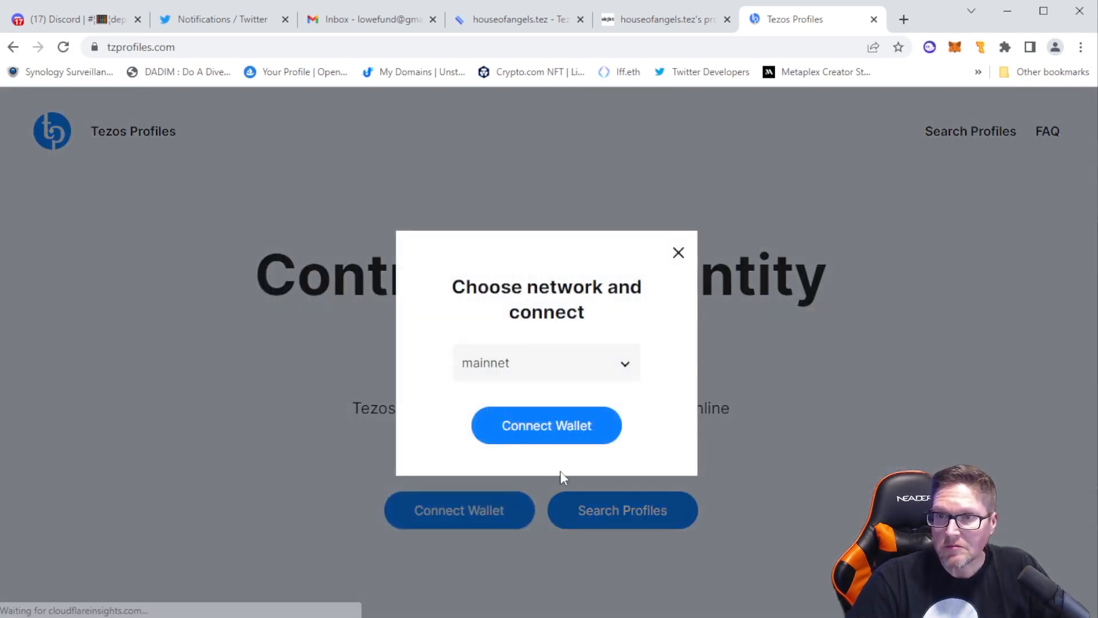
{"action": "left_click", "coordinate": [576, 430]}
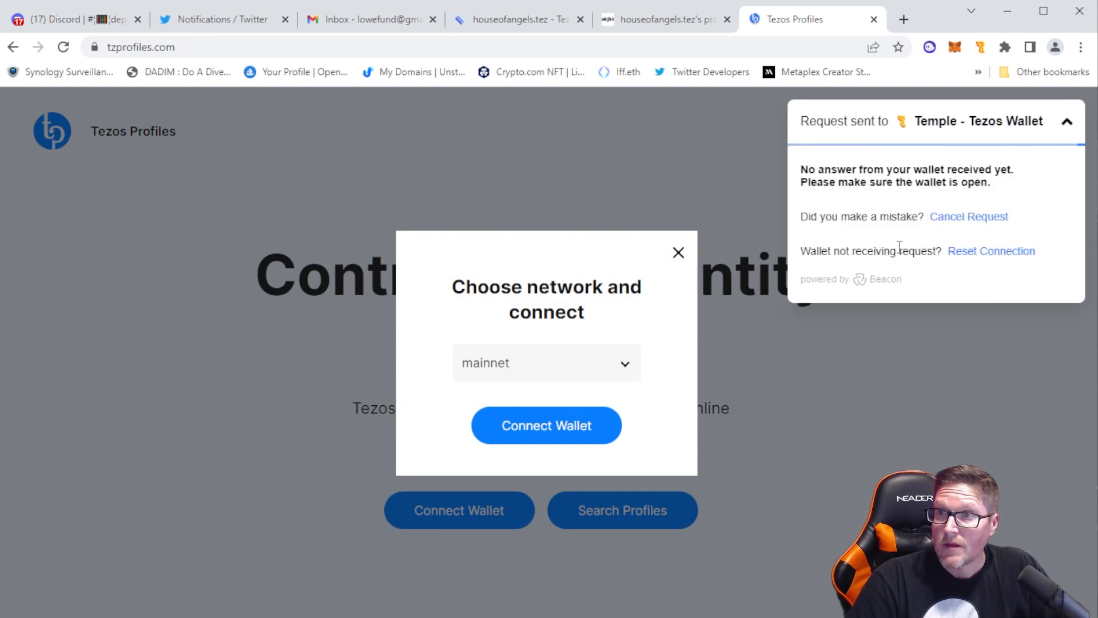
{"action": "left_click", "coordinate": [992, 252]}
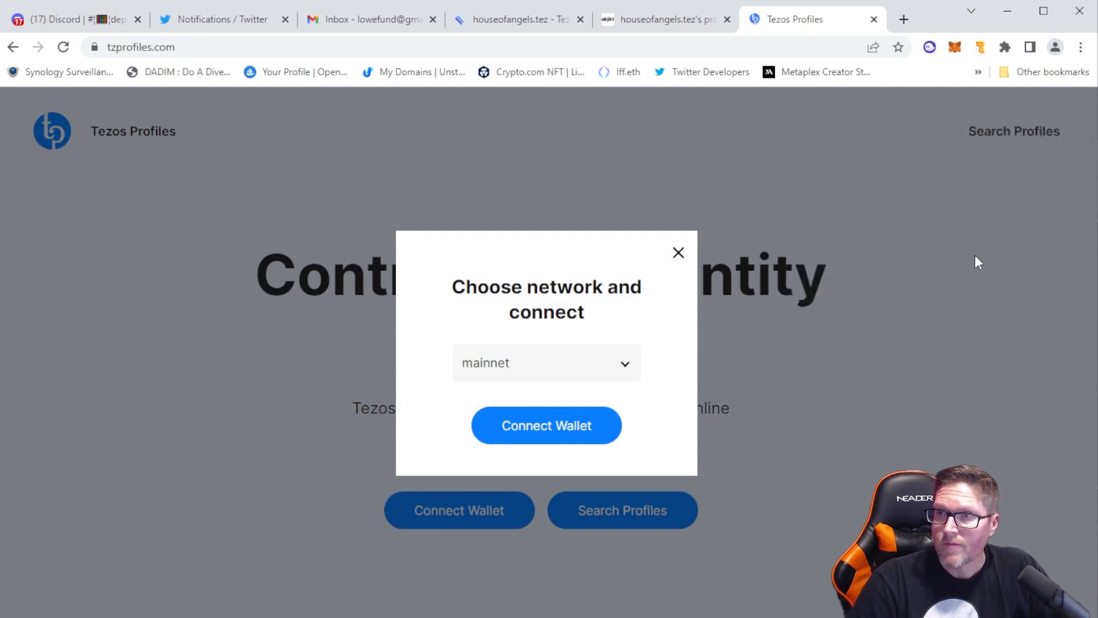
{"action": "left_click", "coordinate": [553, 440]}
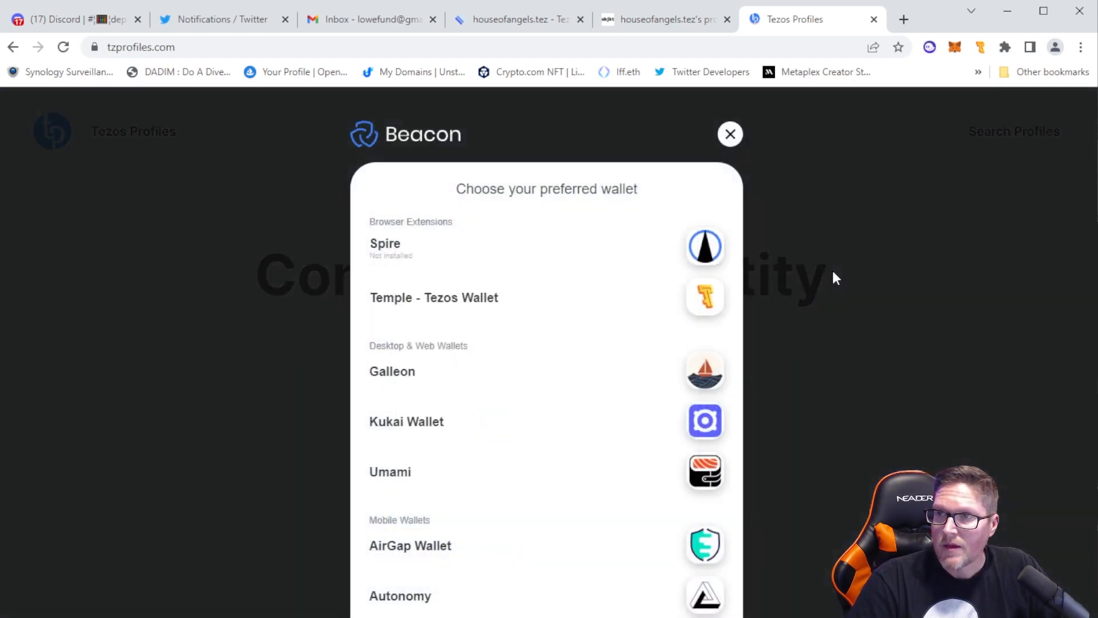
{"action": "left_click", "coordinate": [443, 306]}
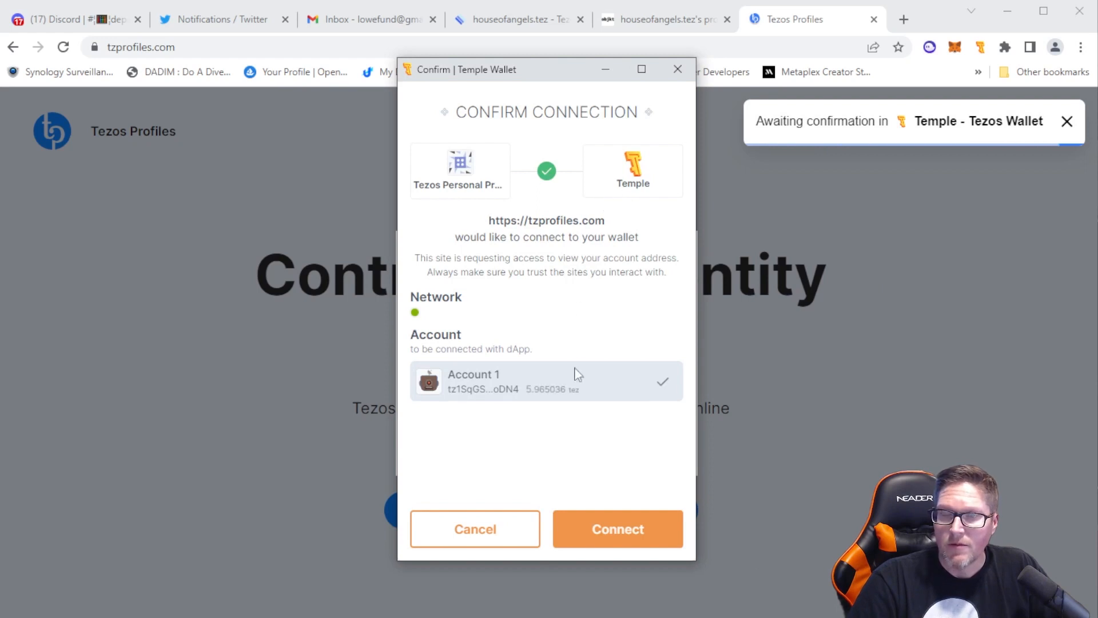
{"action": "left_click", "coordinate": [629, 529]}
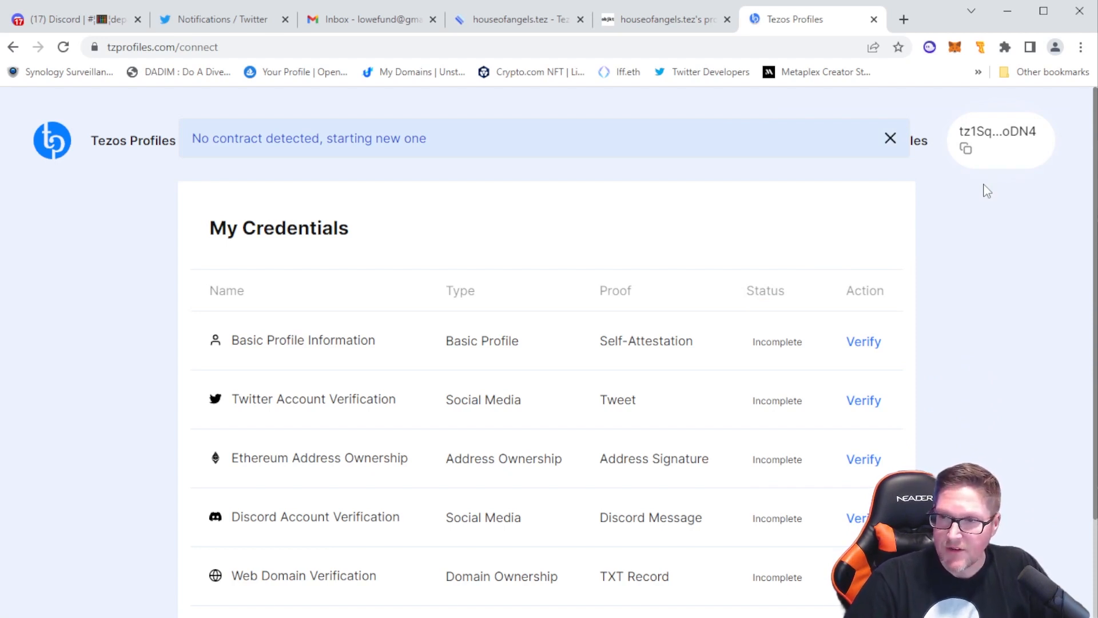
{"action": "left_click", "coordinate": [890, 140]}
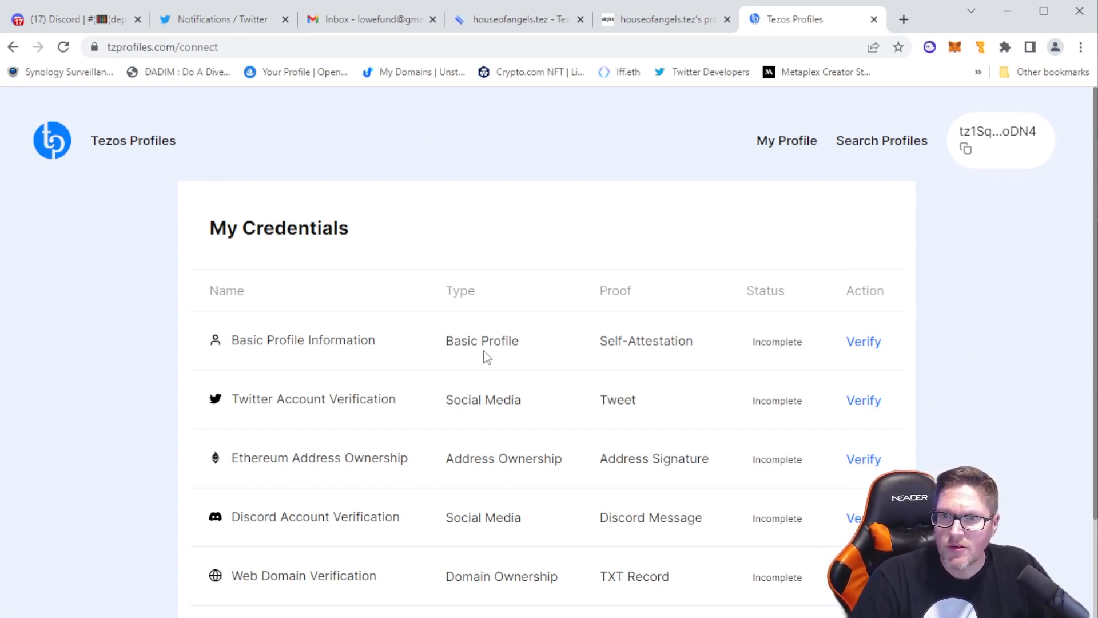
Start the Basic Profile Information verification and set the alias to HouseOfAngels
{"action": "left_click", "coordinate": [863, 342]}
{"action": "scroll", "coordinate": [682, 345], "scroll_direction": "down", "scroll_amount": 3}
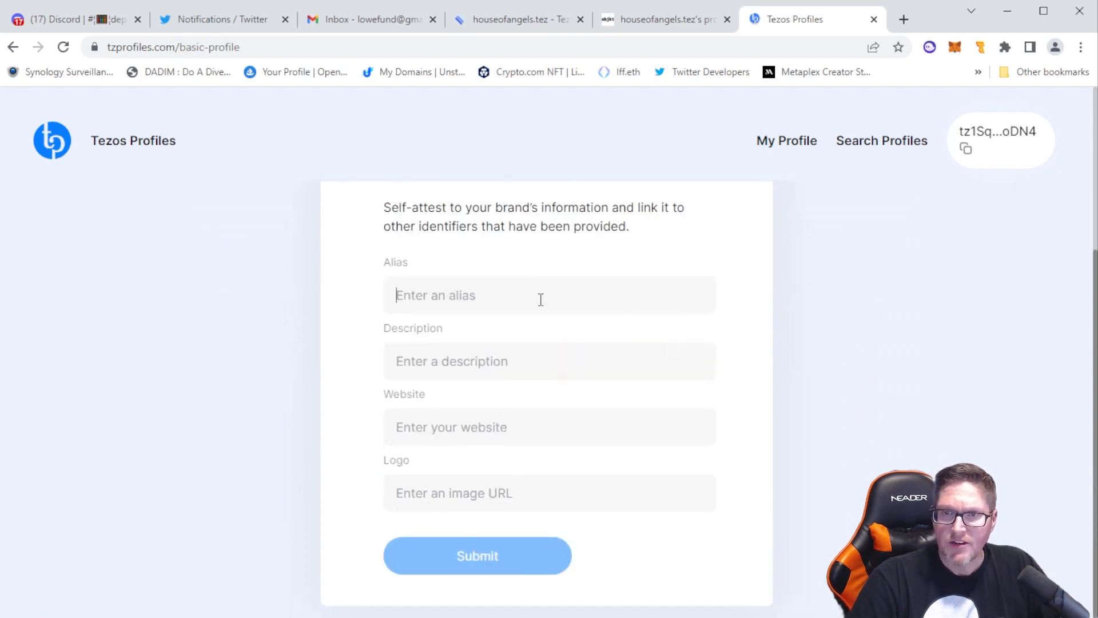
{"action": "type", "text": "HouseOfAngels"}
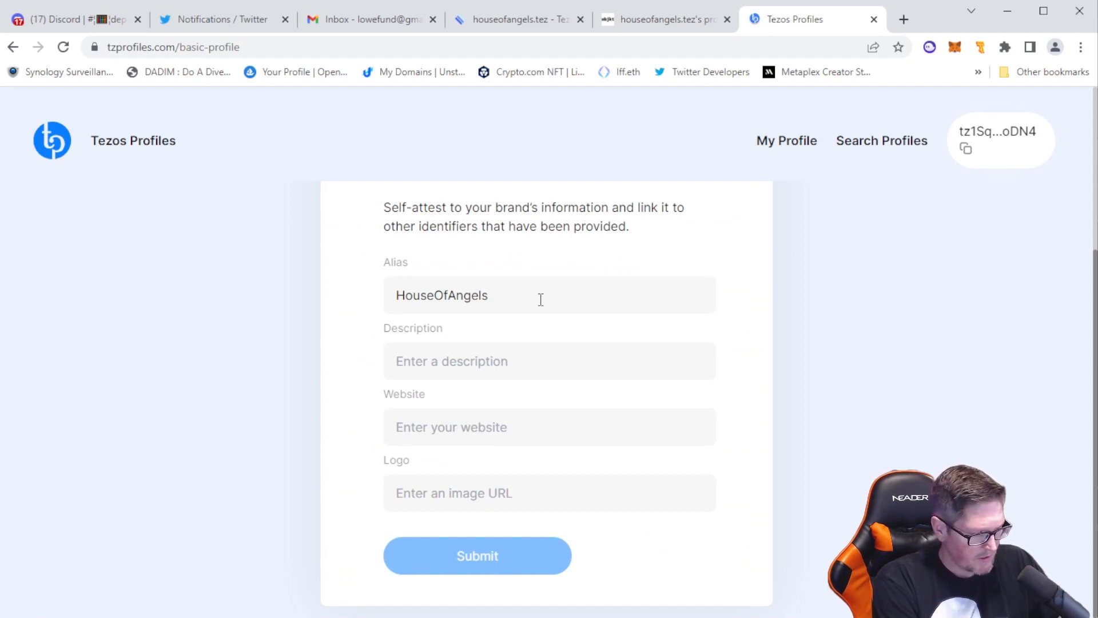
Enter the profile description "A Web3 Charity - Changing the World One NFT at a Time"
{"action": "type", "text": "A Web"}
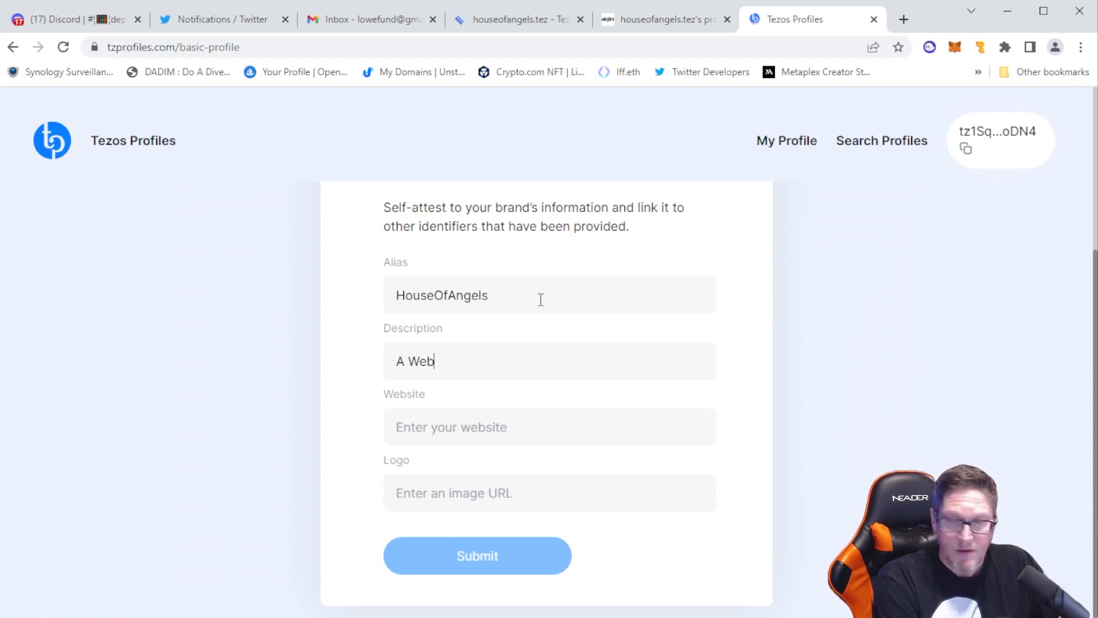
{"action": "type", "text": "3 Cha"}
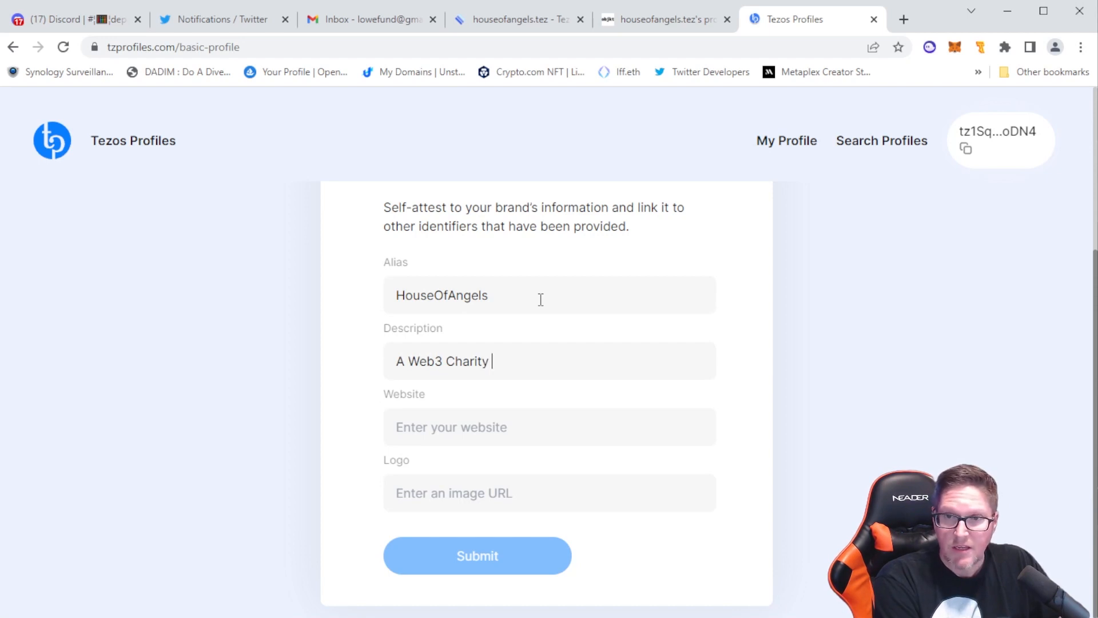
{"action": "type", "text": "rity"}
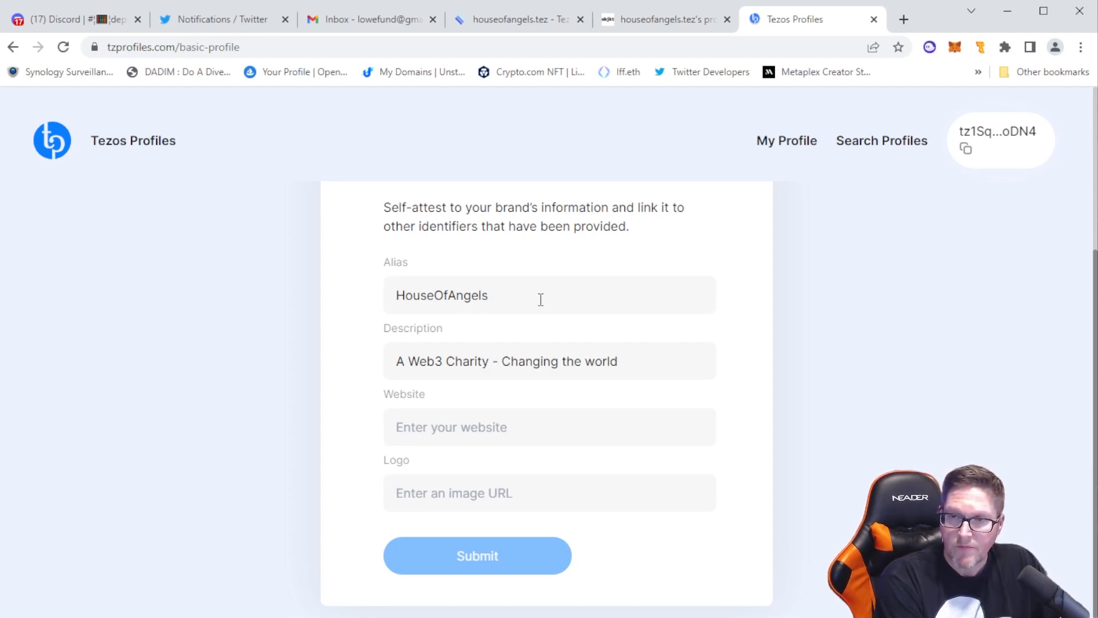
{"action": "key", "text": "BackSpace"}
{"action": "type", "text": "W"}
{"action": "key", "text": "End"}
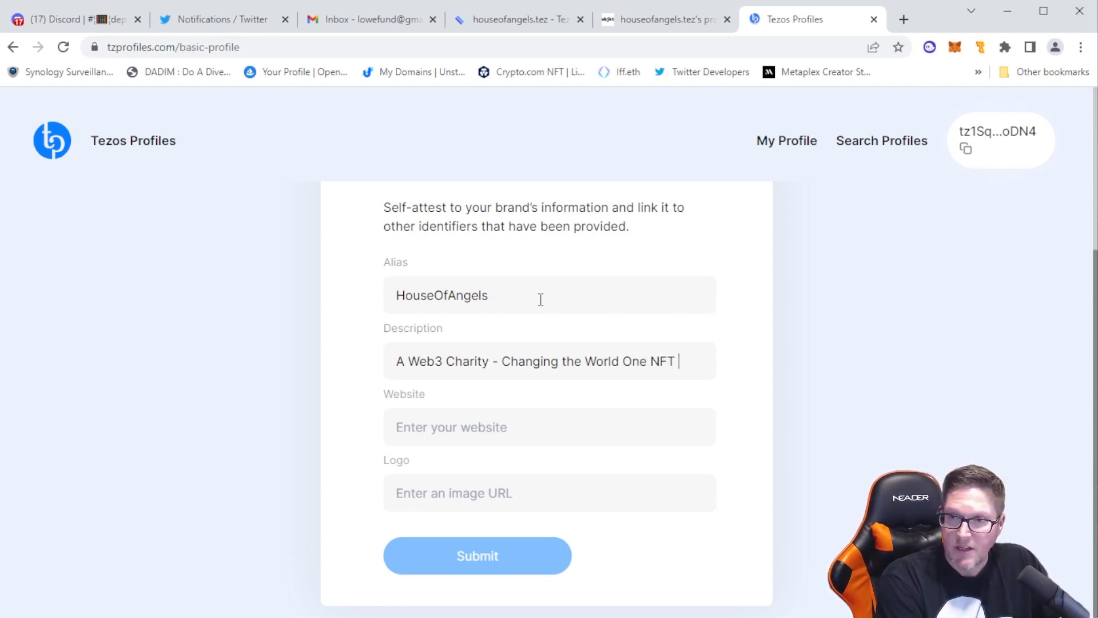
{"action": "type", "text": "One NFT at a Time"}
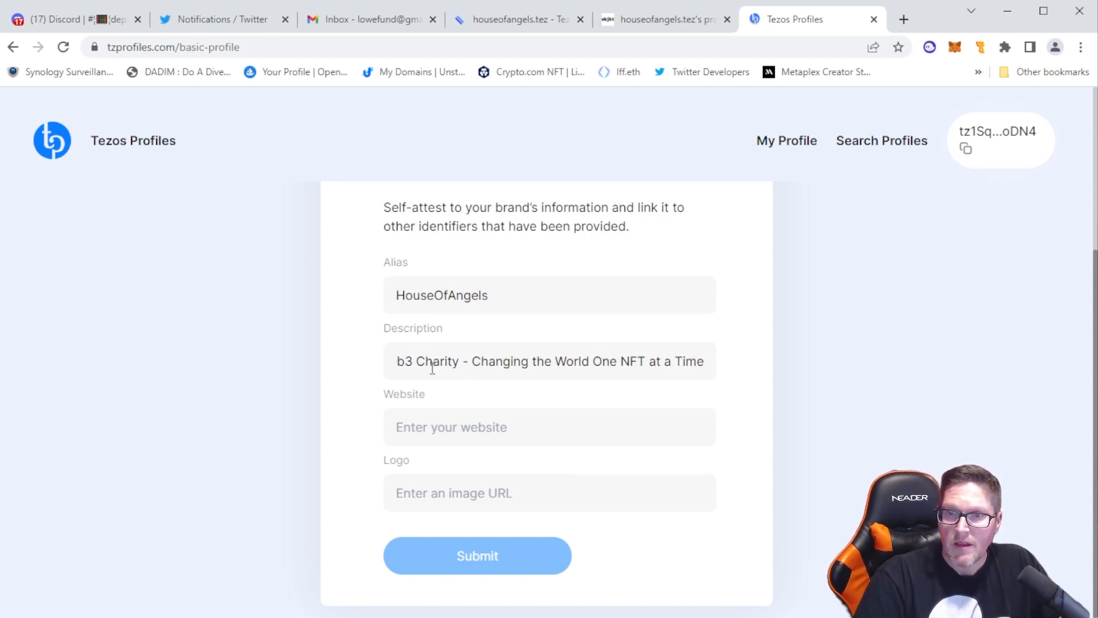
{"action": "left_click", "coordinate": [481, 426]}
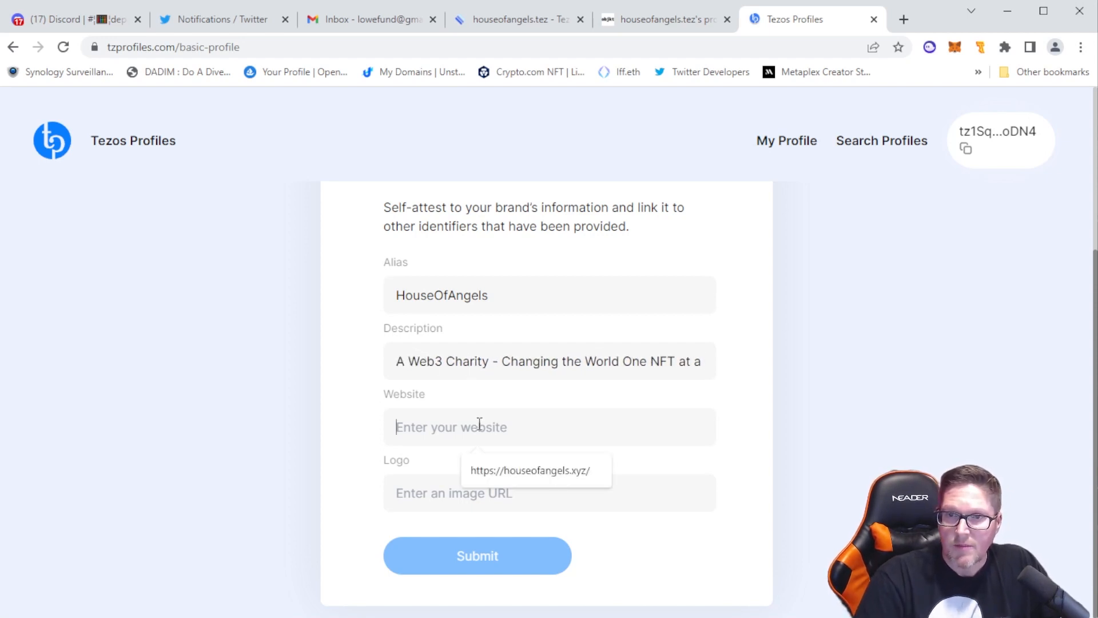
{"action": "left_click", "coordinate": [530, 480]}
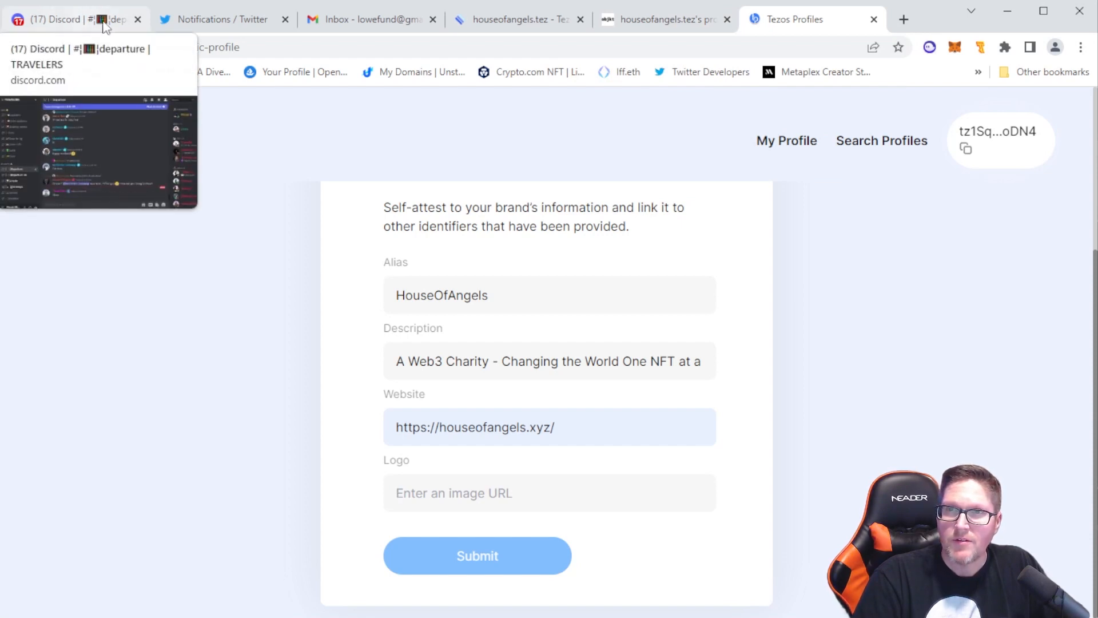
{"action": "left_click", "coordinate": [903, 19]}
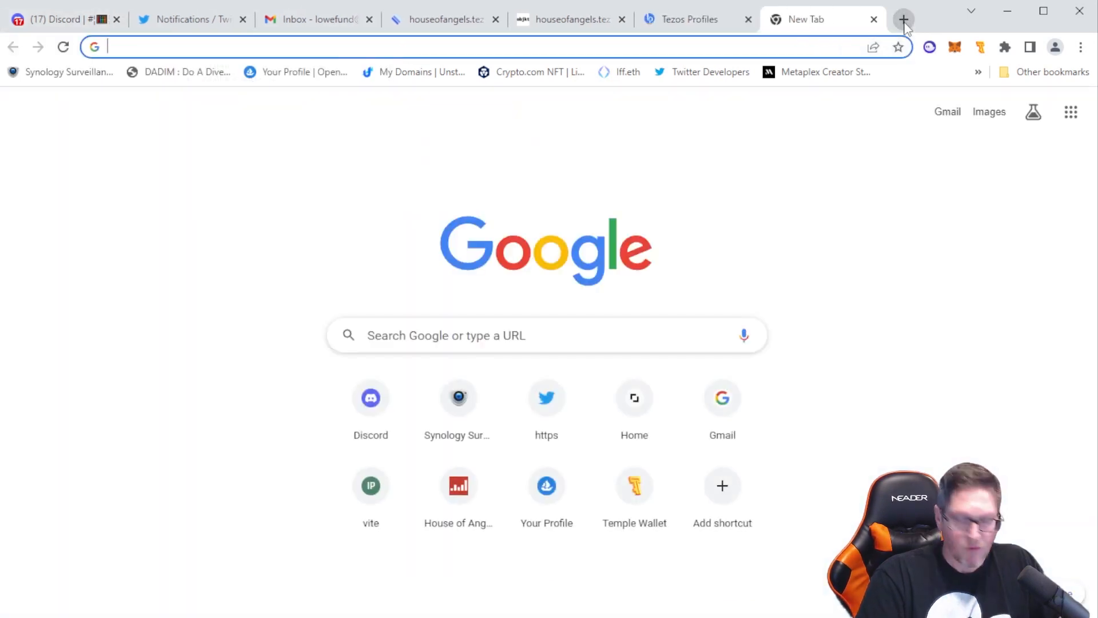
{"action": "type", "text": "hous"}
{"action": "key", "text": "Return"}
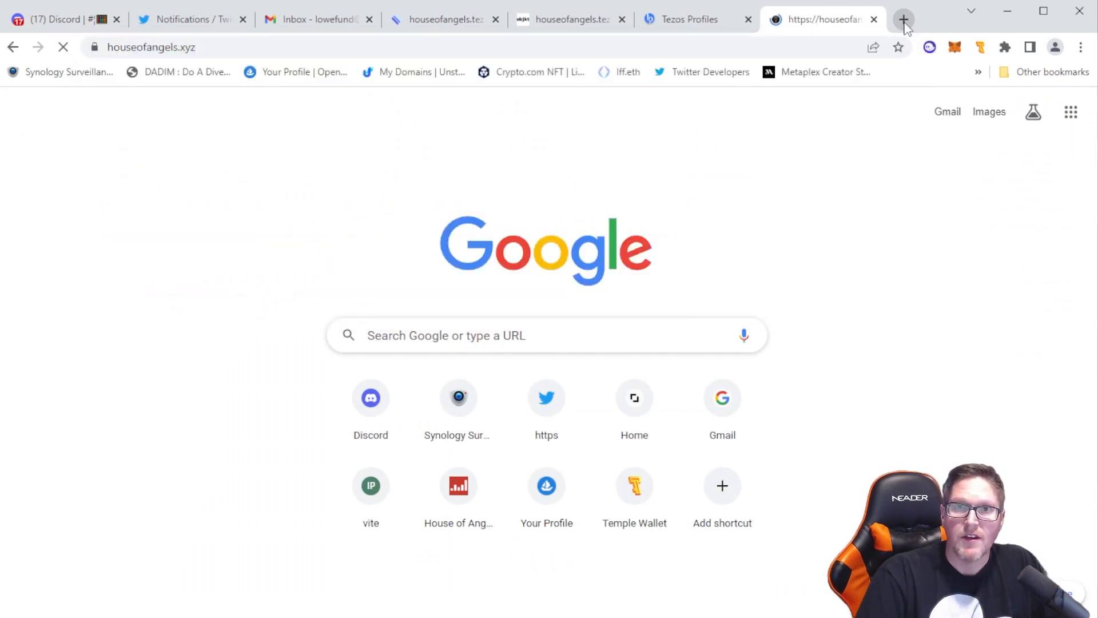
{"action": "scroll", "coordinate": [787, 342], "scroll_direction": "down", "scroll_amount": 3}
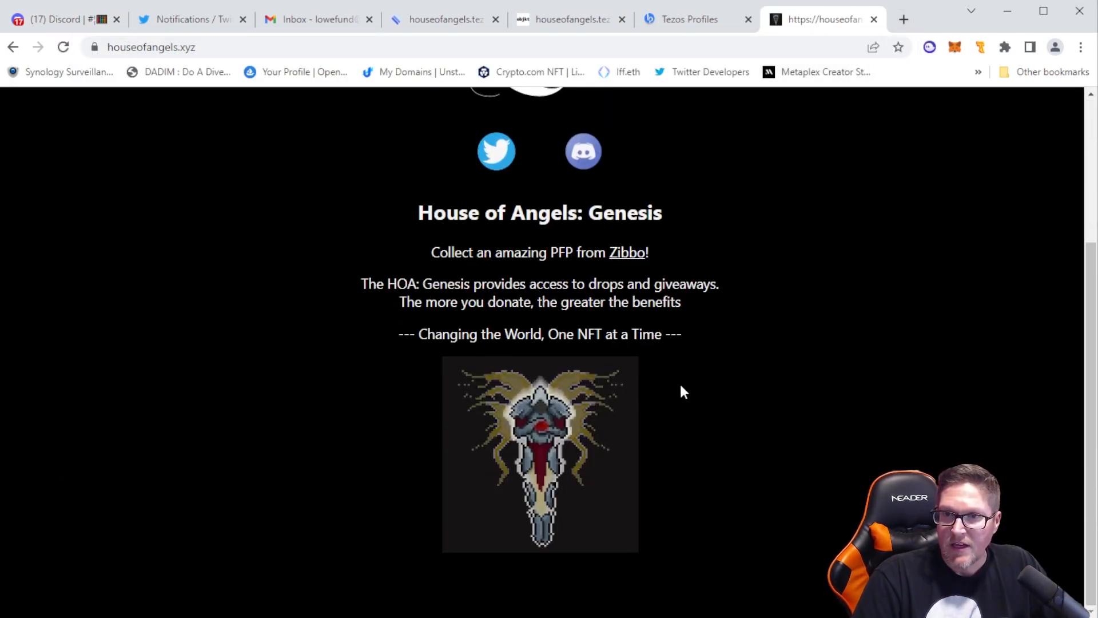
{"action": "right_click", "coordinate": [559, 440]}
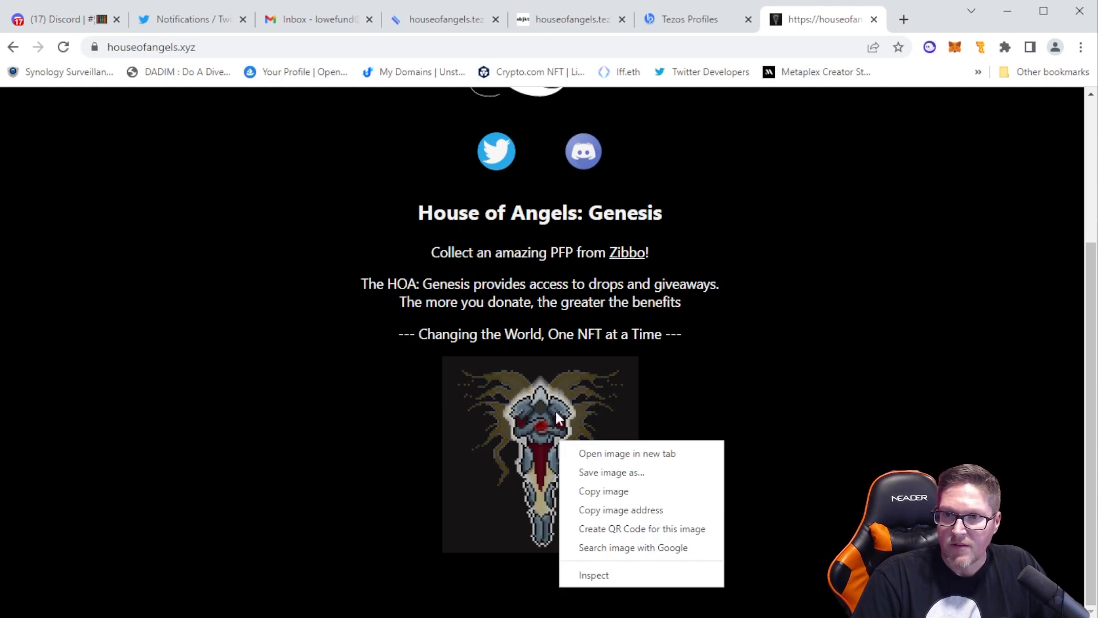
{"action": "left_click", "coordinate": [613, 510]}
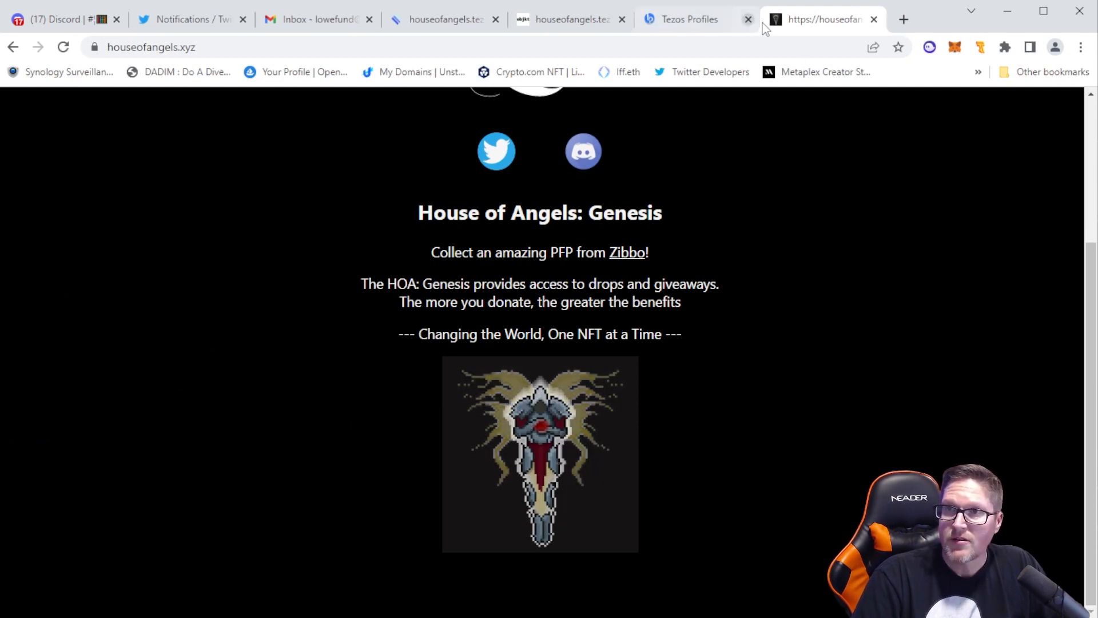
{"action": "left_click", "coordinate": [685, 23]}
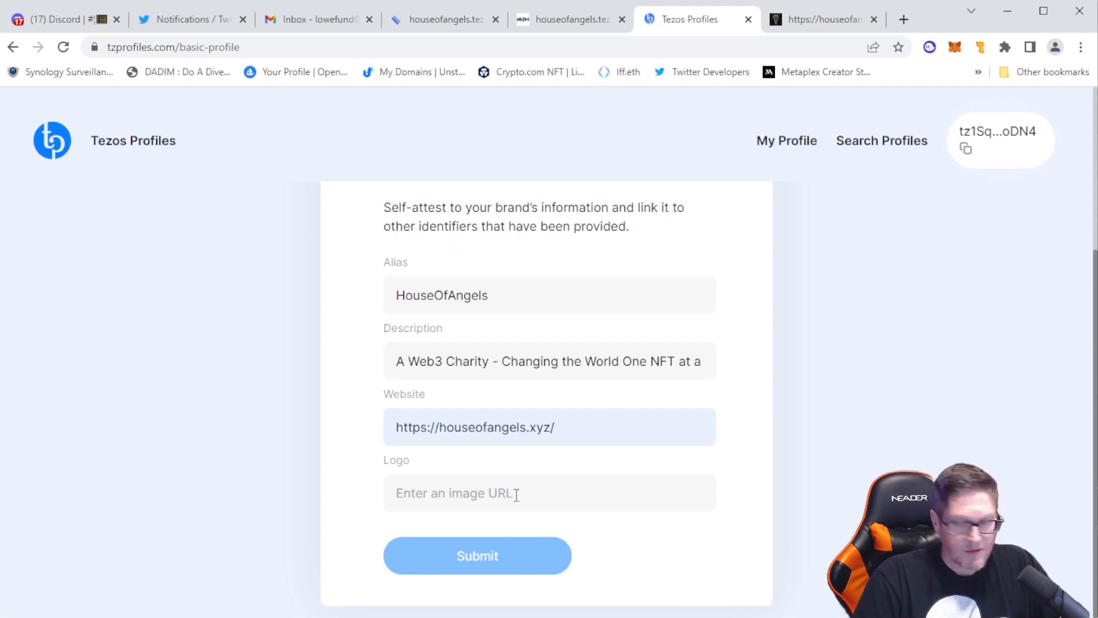
{"action": "key", "text": "ctrl+v"}
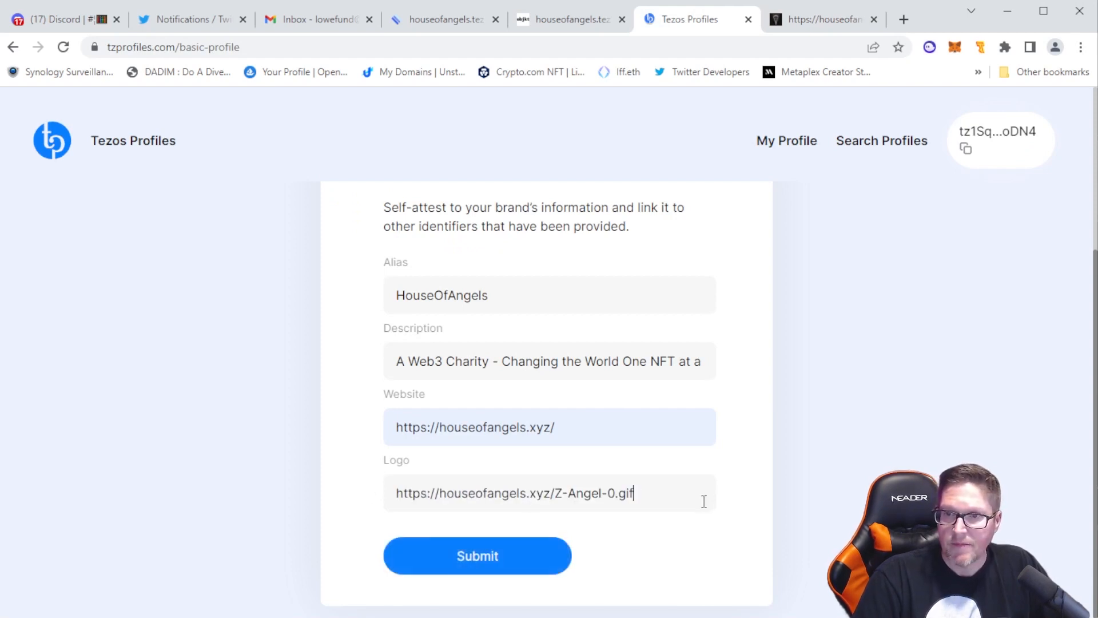
Submit the basic profile details, review the payload and sign it with Account 1 in Temple Wallet
{"action": "left_click", "coordinate": [487, 559]}
{"action": "scroll", "coordinate": [755, 426], "scroll_direction": "down", "scroll_amount": 1}
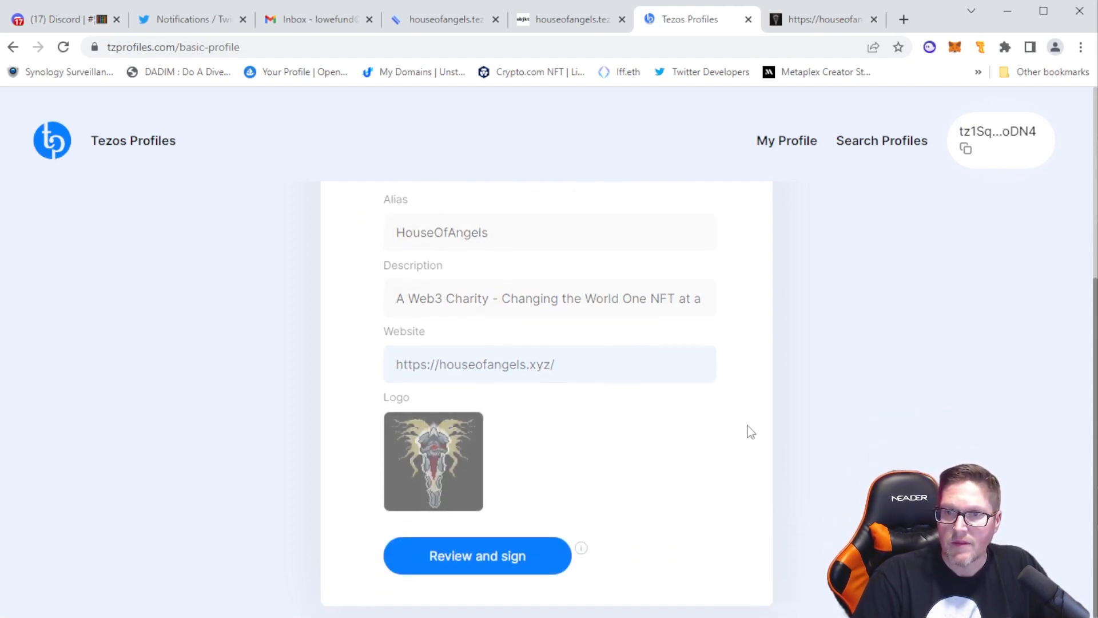
{"action": "left_click", "coordinate": [478, 563]}
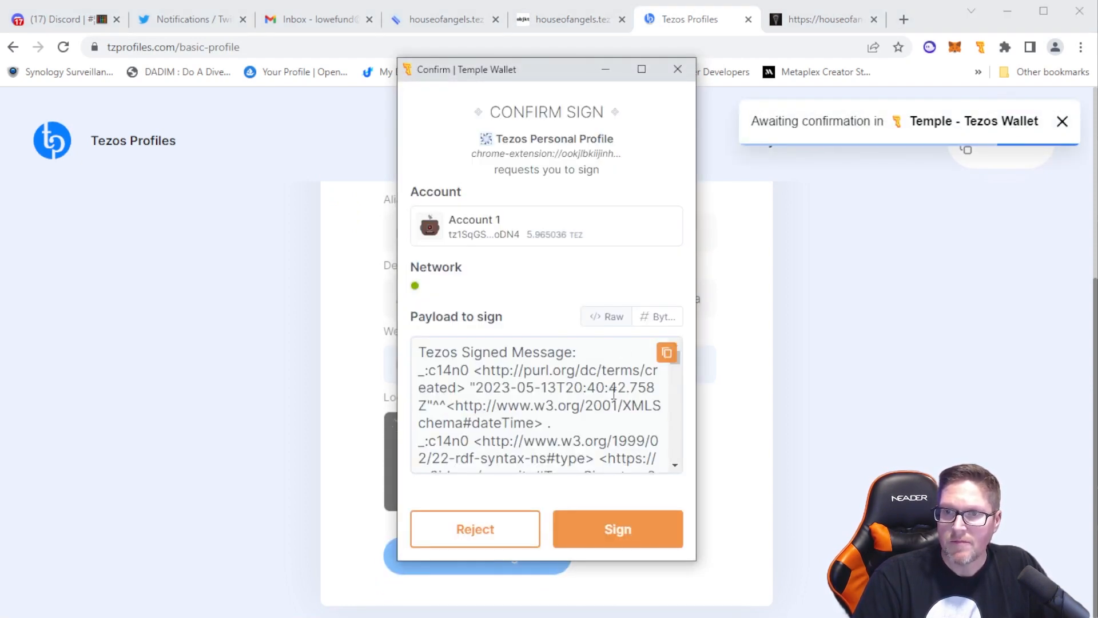
{"action": "scroll", "coordinate": [605, 420], "scroll_direction": "down", "scroll_amount": 10}
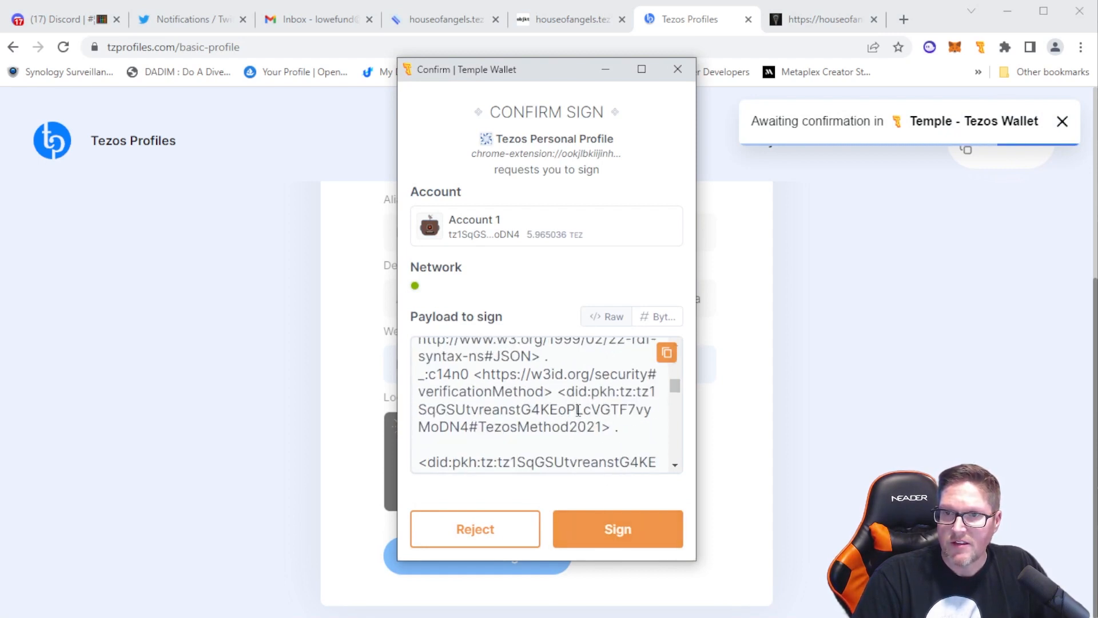
{"action": "scroll", "coordinate": [585, 382], "scroll_direction": "down", "scroll_amount": 3}
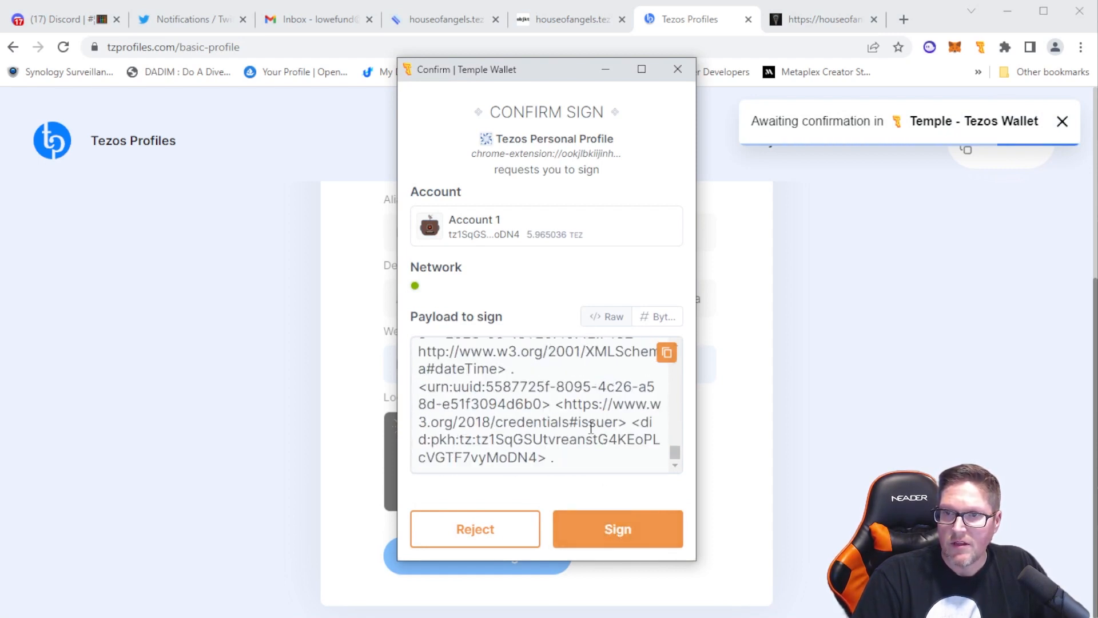
{"action": "left_click", "coordinate": [605, 524]}
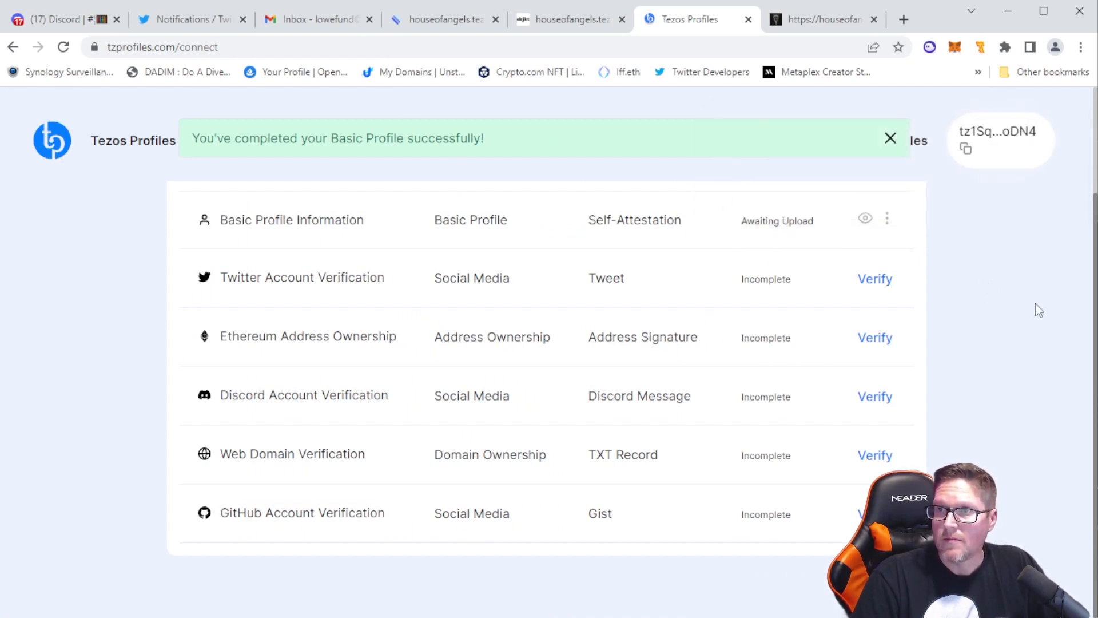
Start the Twitter Account Verification and submit the handle HOAFund
{"action": "left_click", "coordinate": [875, 280]}
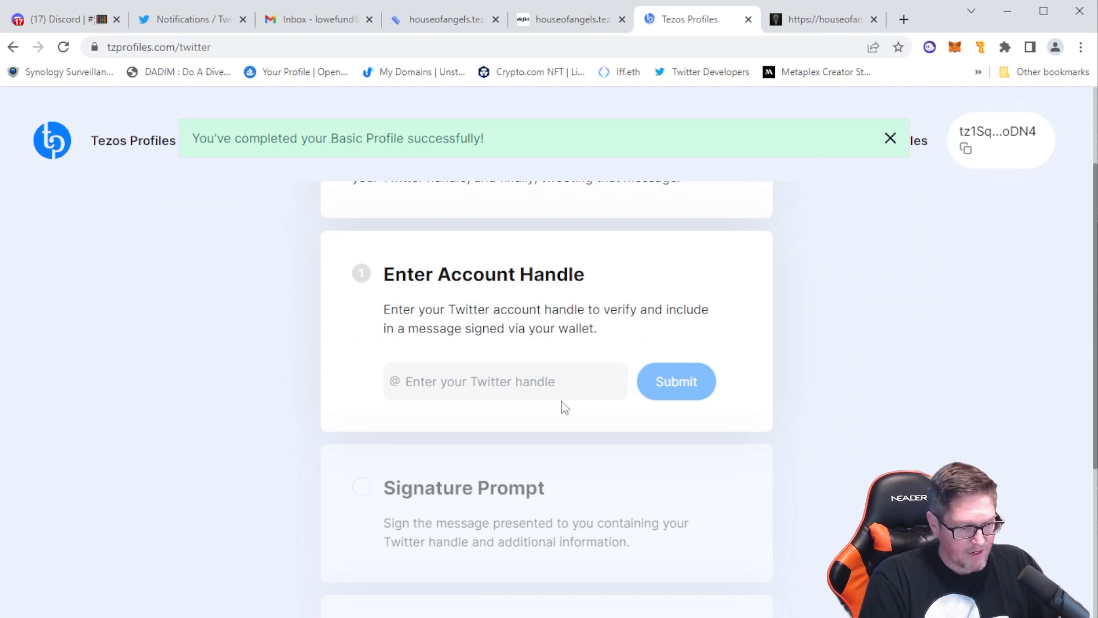
{"action": "type", "text": "HOAFu"}
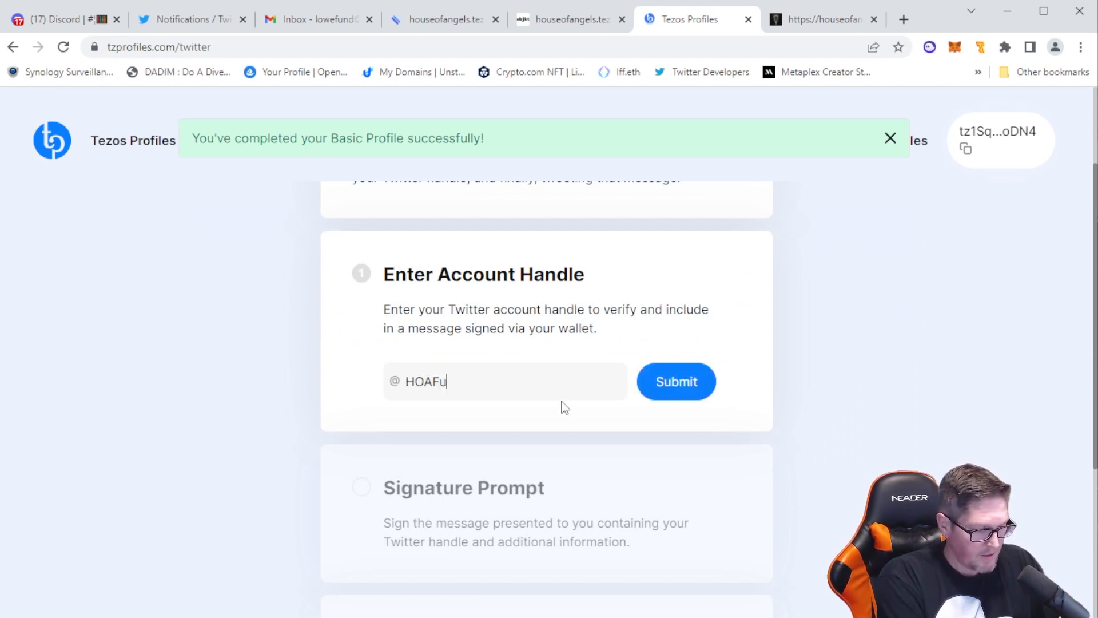
{"action": "type", "text": "nd"}
{"action": "left_click", "coordinate": [687, 385]}
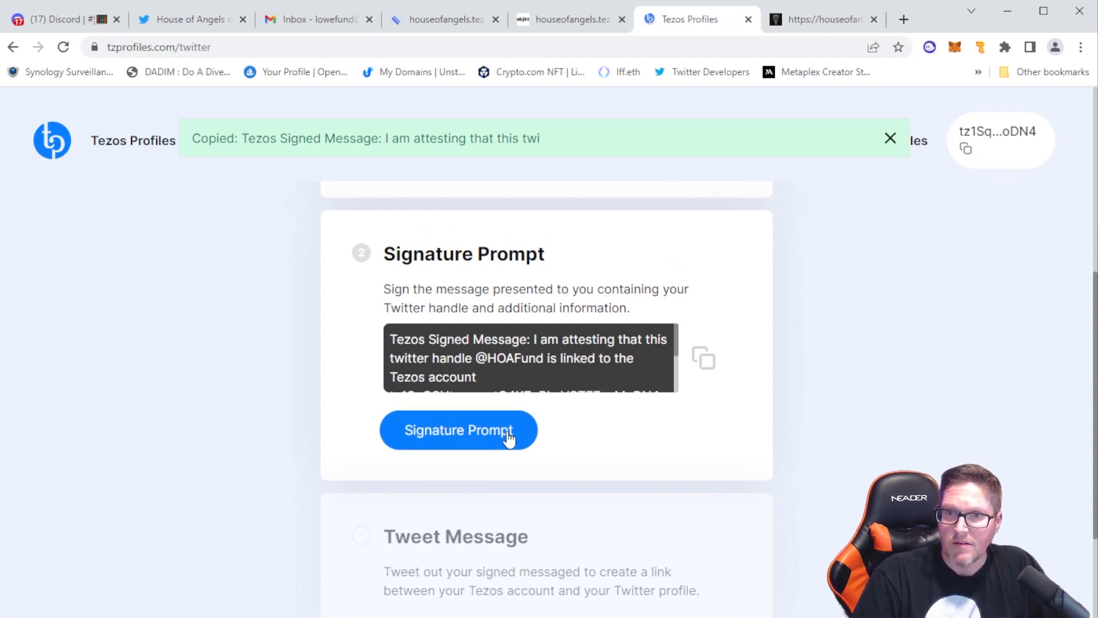
Sign the Twitter attestation message in Temple Wallet and tweet the signed message from the HOAFund account
{"action": "left_click", "coordinate": [441, 433]}
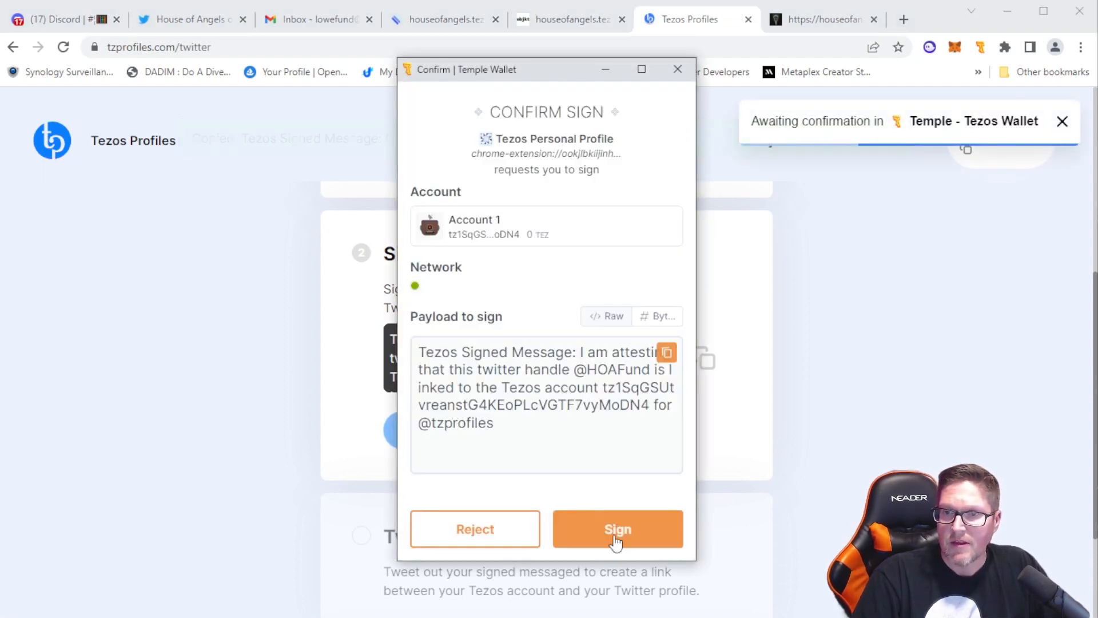
{"action": "left_click", "coordinate": [619, 530]}
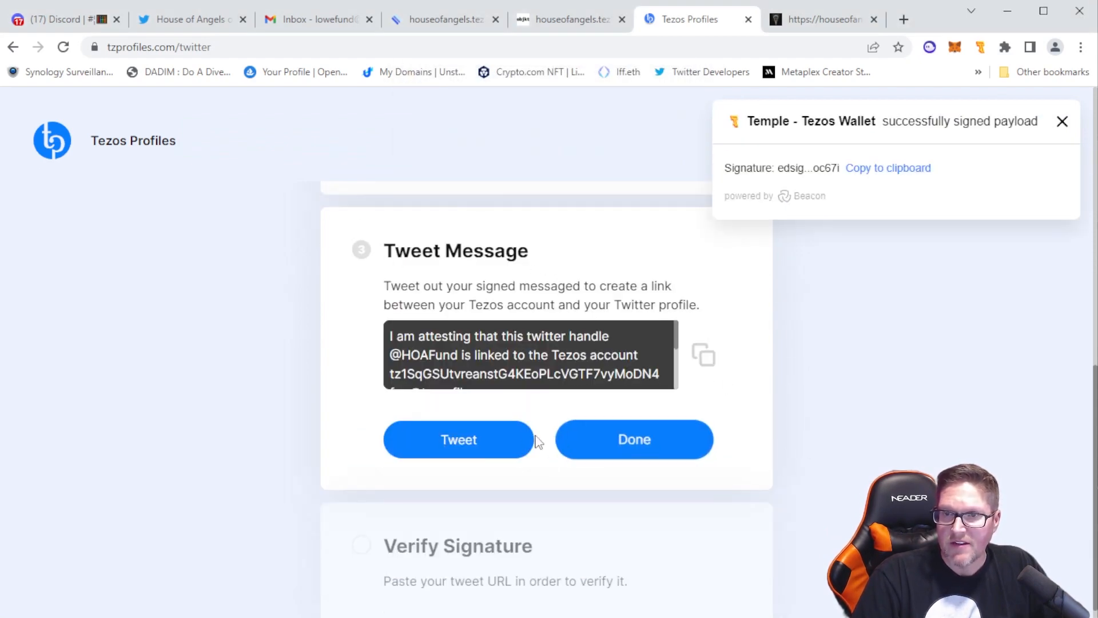
{"action": "left_click", "coordinate": [481, 444]}
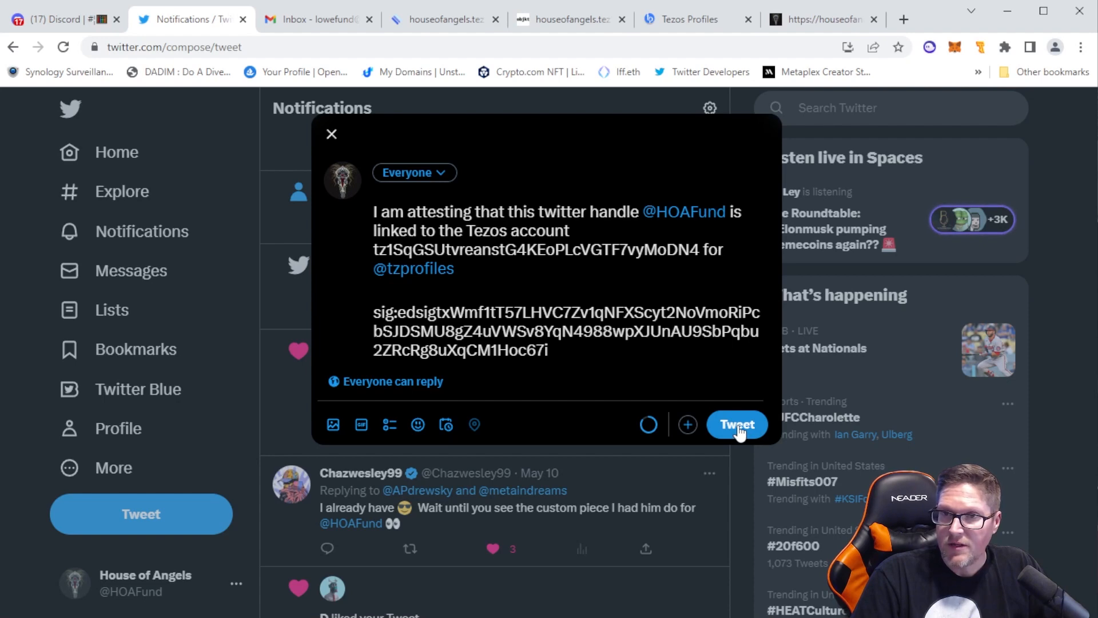
{"action": "left_click", "coordinate": [738, 428]}
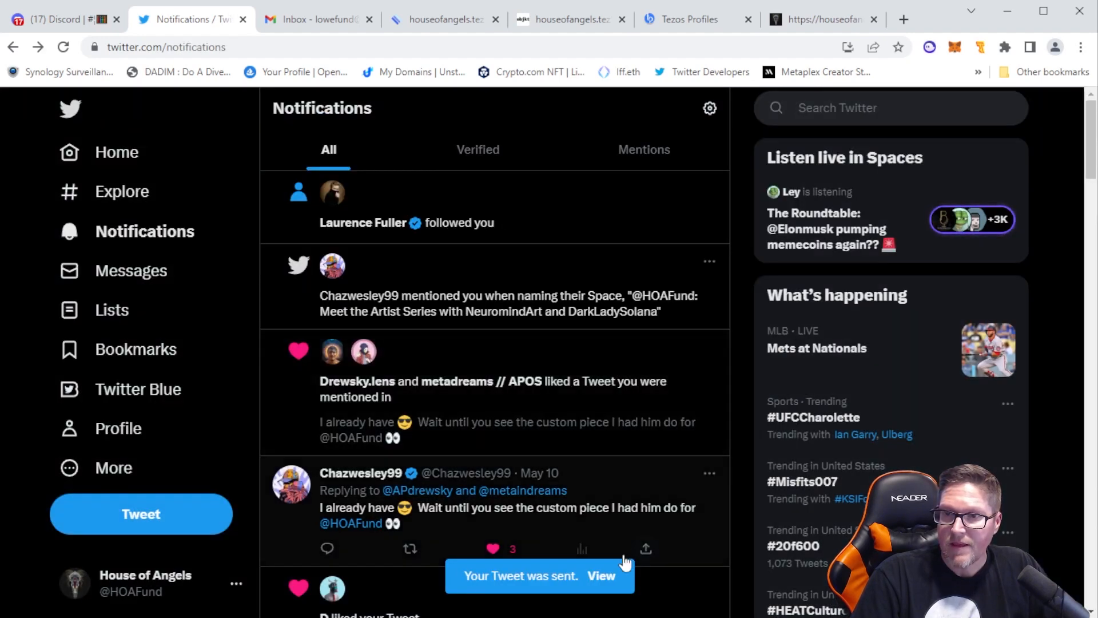
Copy the URL of the posted attestation tweet, replace the tweet URL on Tezos Profiles with it and verify the tweet
{"action": "left_click", "coordinate": [608, 580]}
{"action": "left_click", "coordinate": [395, 46]}
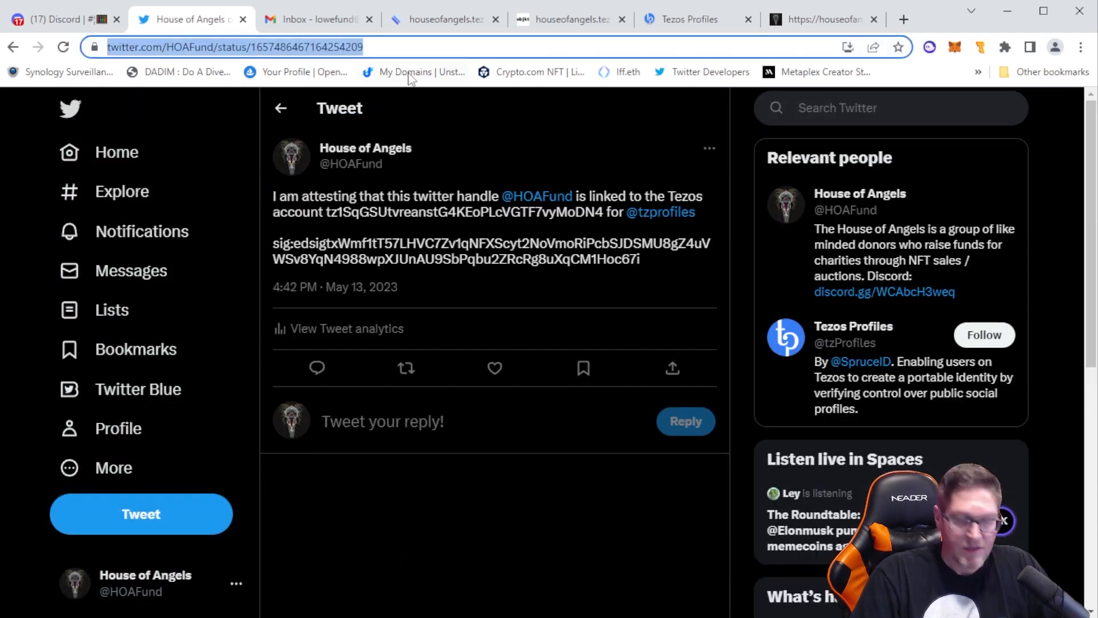
{"action": "left_click", "coordinate": [824, 23]}
{"action": "left_click", "coordinate": [714, 28]}
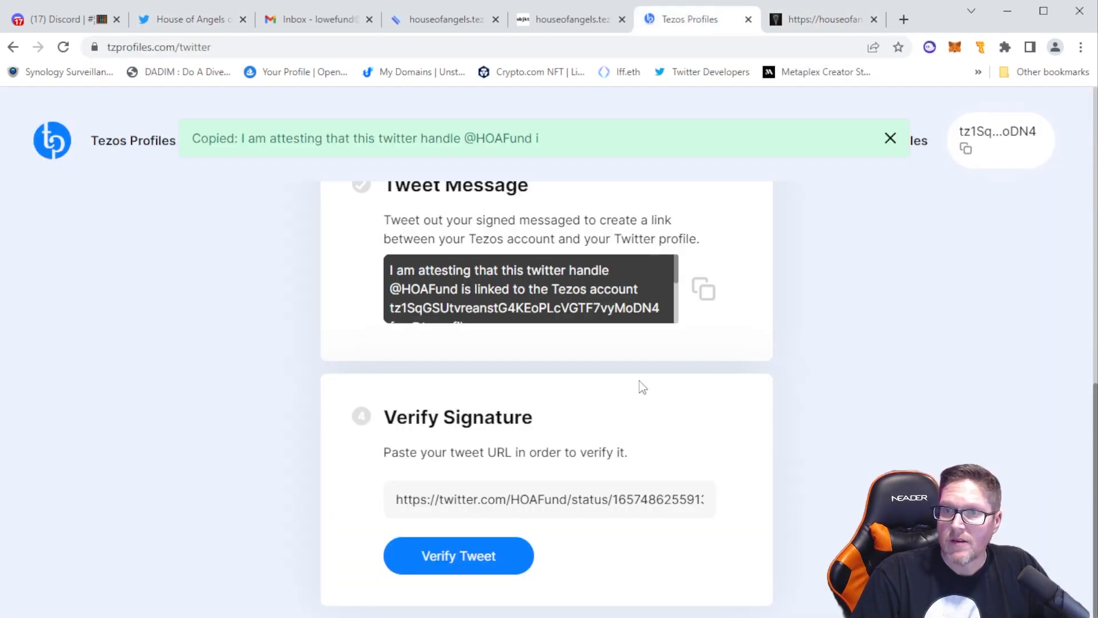
{"action": "triple_click", "coordinate": [610, 514]}
{"action": "key", "text": "ctrl+v"}
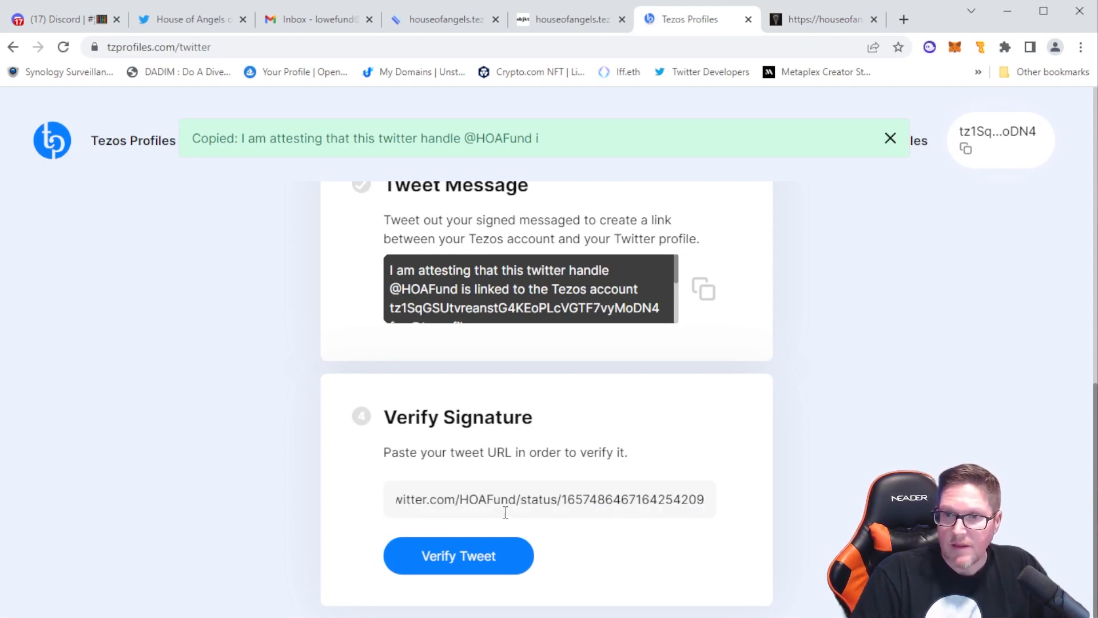
{"action": "left_click", "coordinate": [458, 554]}
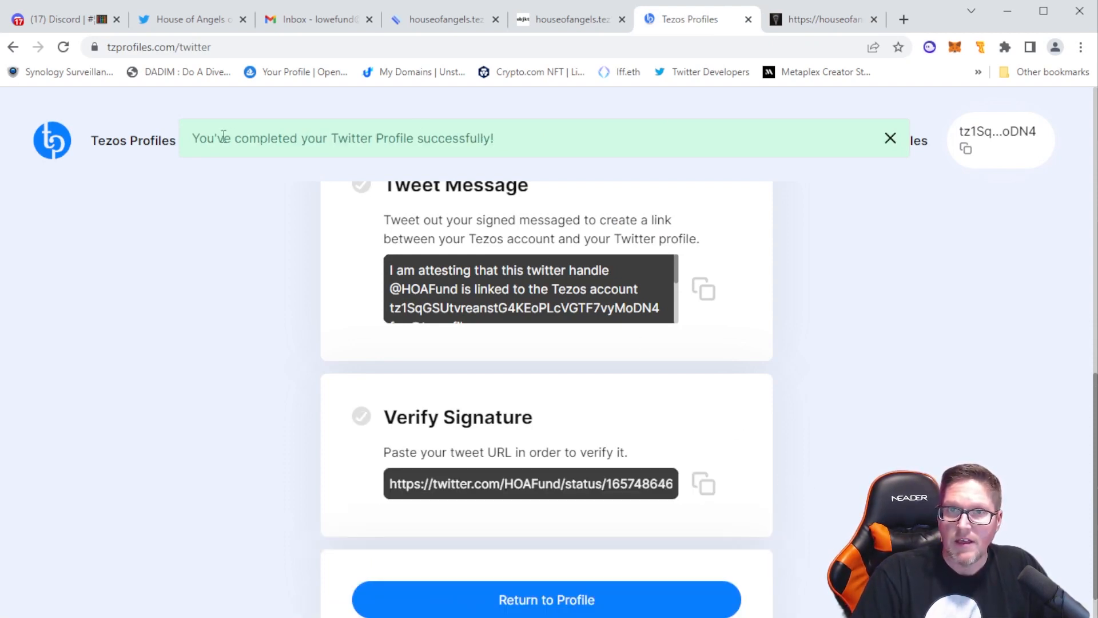
Return to the profile's verification list and start the Discord Account Verification
{"action": "left_click_drag", "start_coordinate": [218, 139], "coordinate": [497, 142]}
{"action": "left_click", "coordinate": [760, 366]}
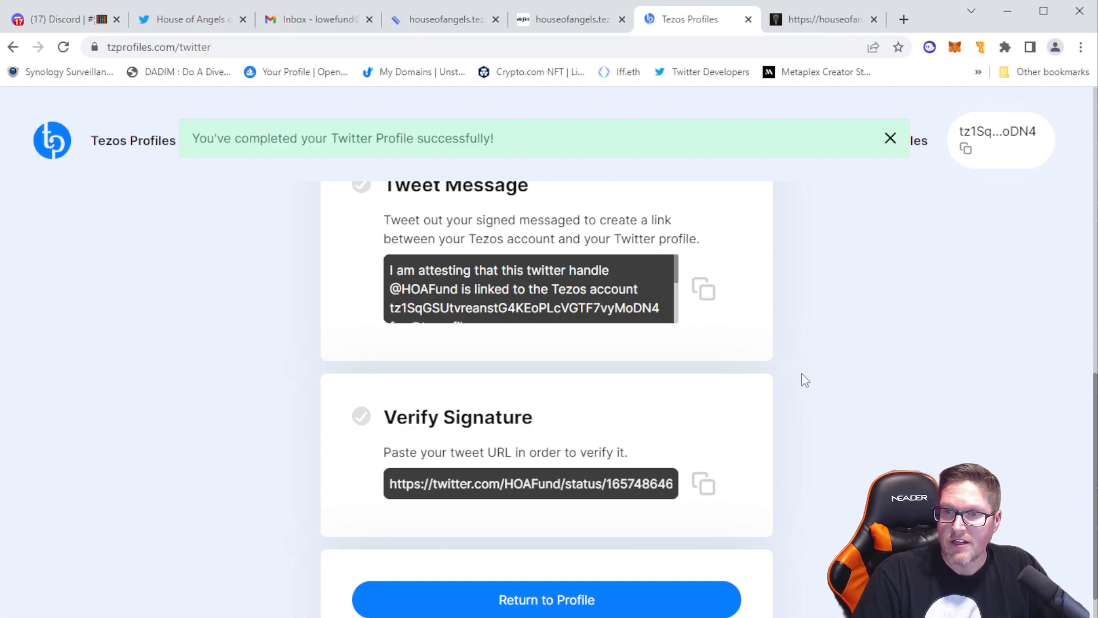
{"action": "scroll", "coordinate": [801, 373], "scroll_direction": "up", "scroll_amount": 10}
{"action": "scroll", "coordinate": [805, 377], "scroll_direction": "down", "scroll_amount": 10}
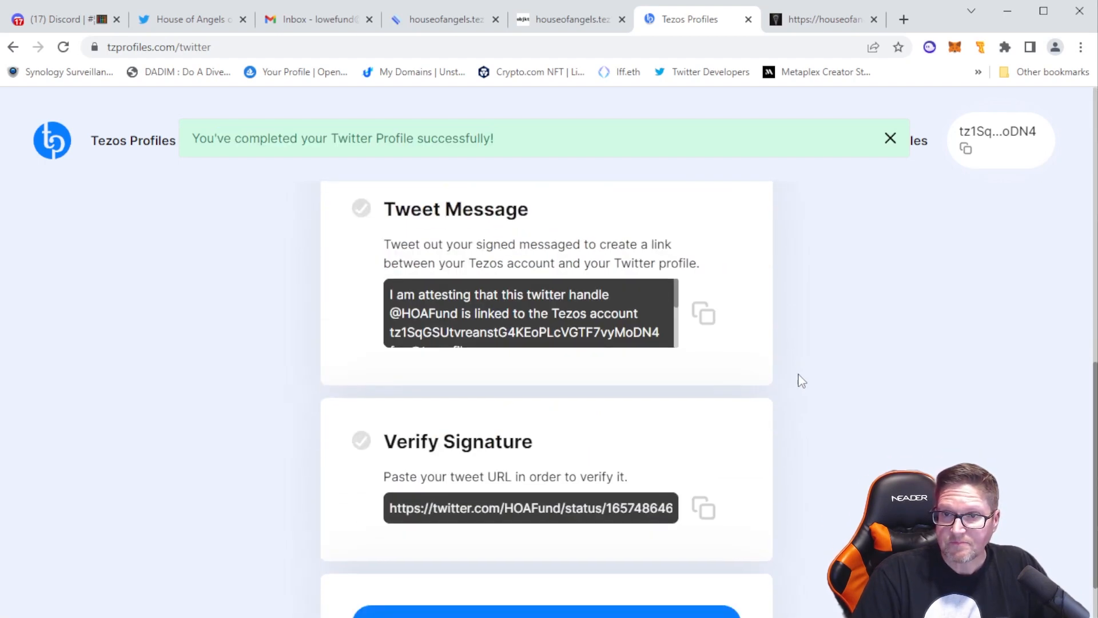
{"action": "left_click", "coordinate": [529, 559]}
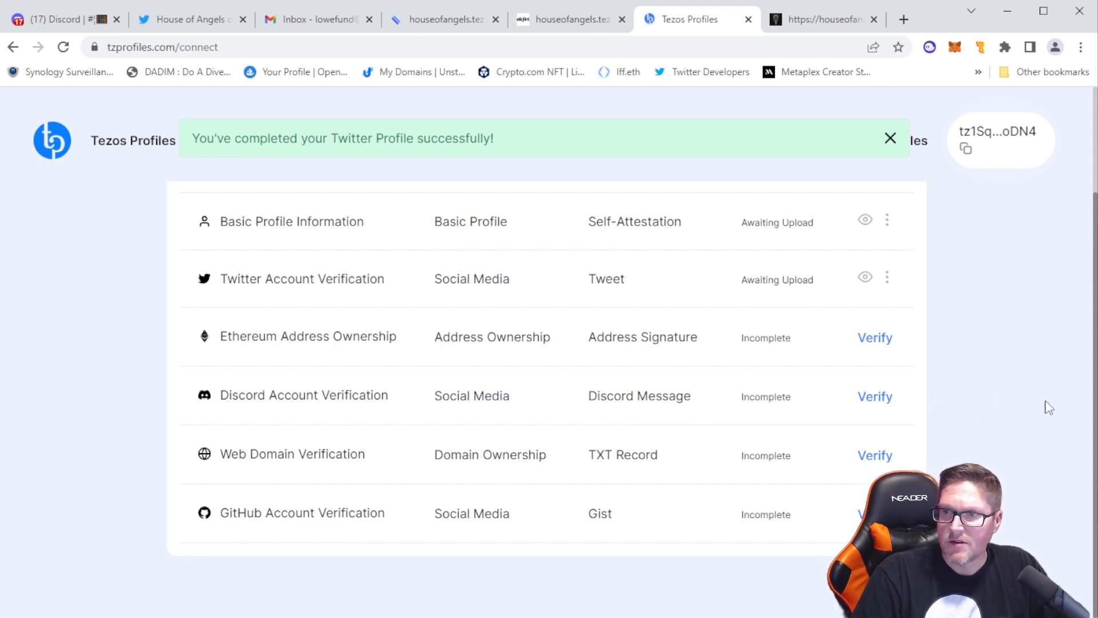
{"action": "left_click", "coordinate": [875, 396]}
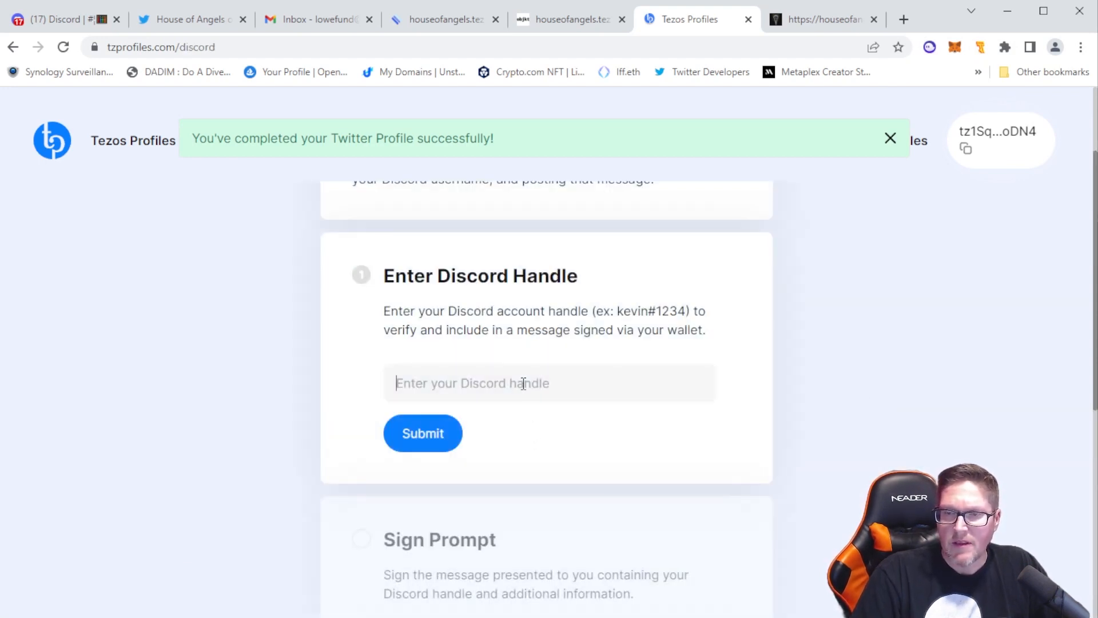
Copy the full HouseOfAngels handle from the Discord account card and submit it as the Discord handle on Tezos Profiles
{"action": "left_click", "coordinate": [68, 22]}
{"action": "left_click", "coordinate": [103, 598]}
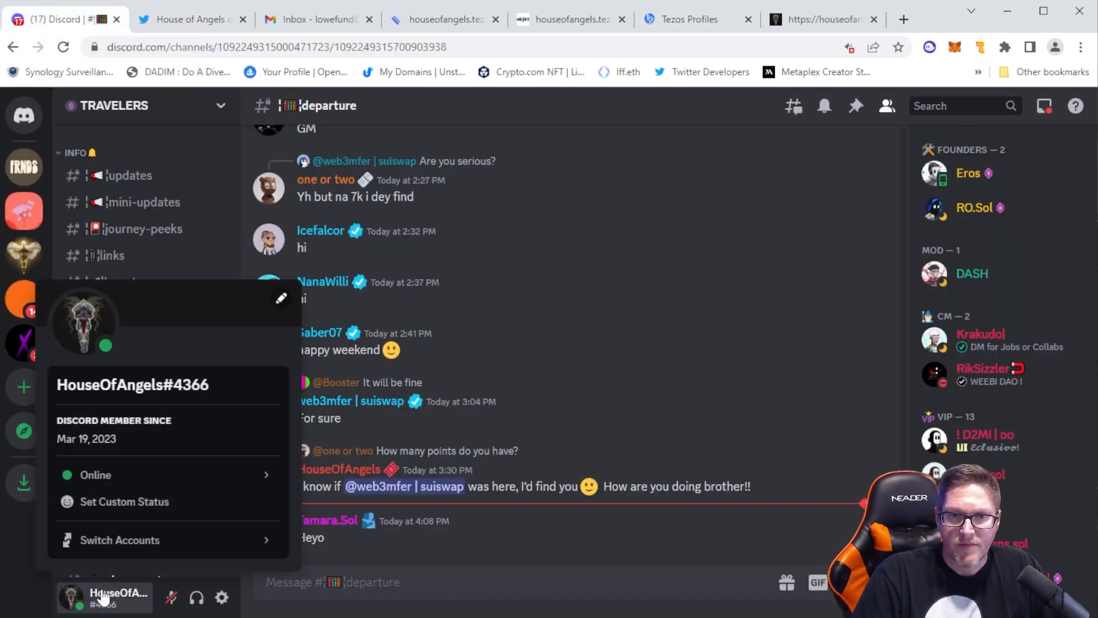
{"action": "left_click", "coordinate": [128, 385]}
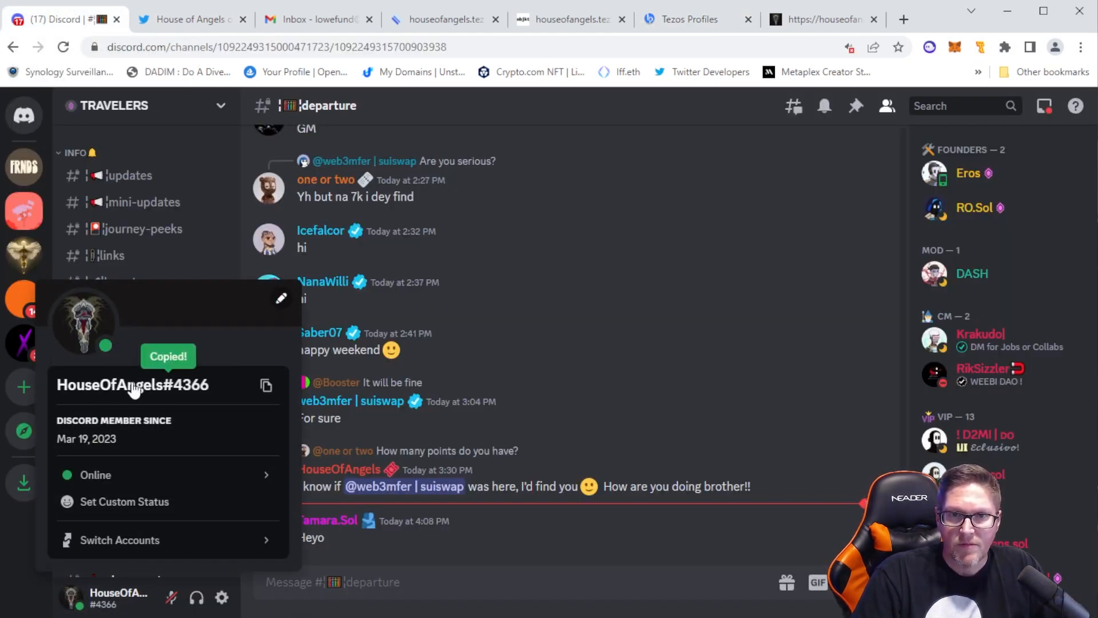
{"action": "left_click", "coordinate": [664, 26]}
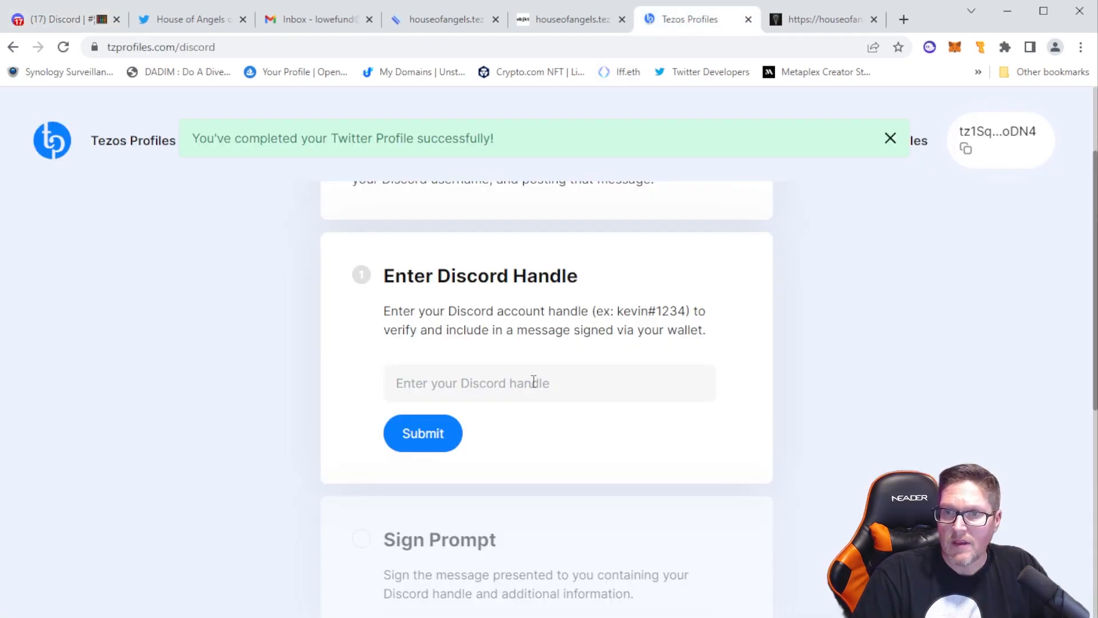
{"action": "key", "text": "ctrl+v"}
{"action": "left_click", "coordinate": [426, 436]}
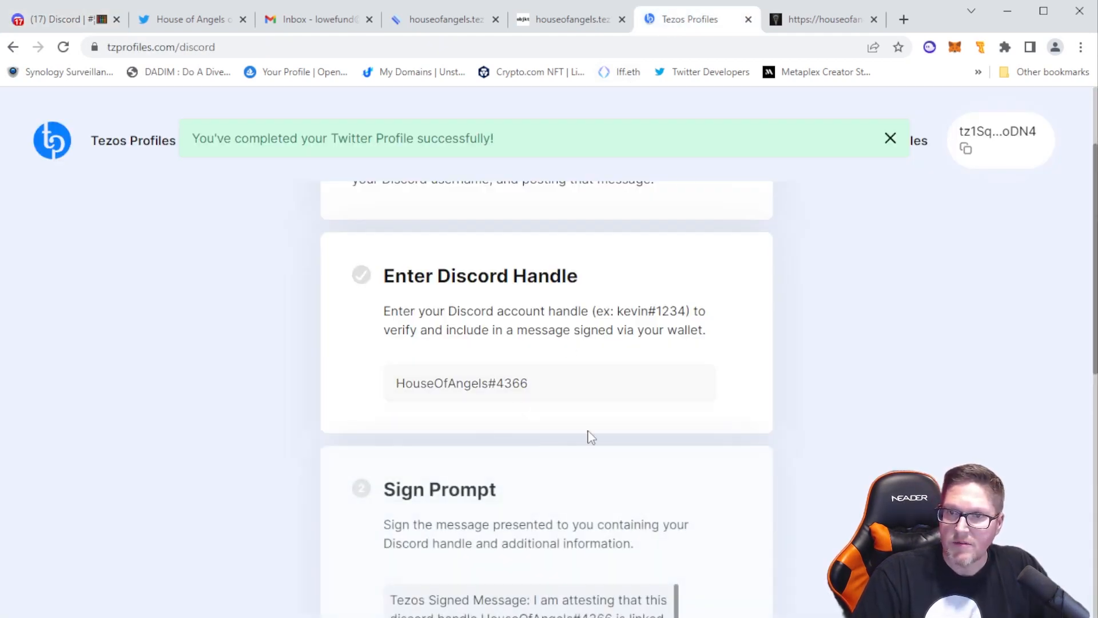
Sign the Discord attestation message in Temple Wallet and copy the signed message meant for posting on Discord
{"action": "scroll", "coordinate": [754, 421], "scroll_direction": "down", "scroll_amount": 3}
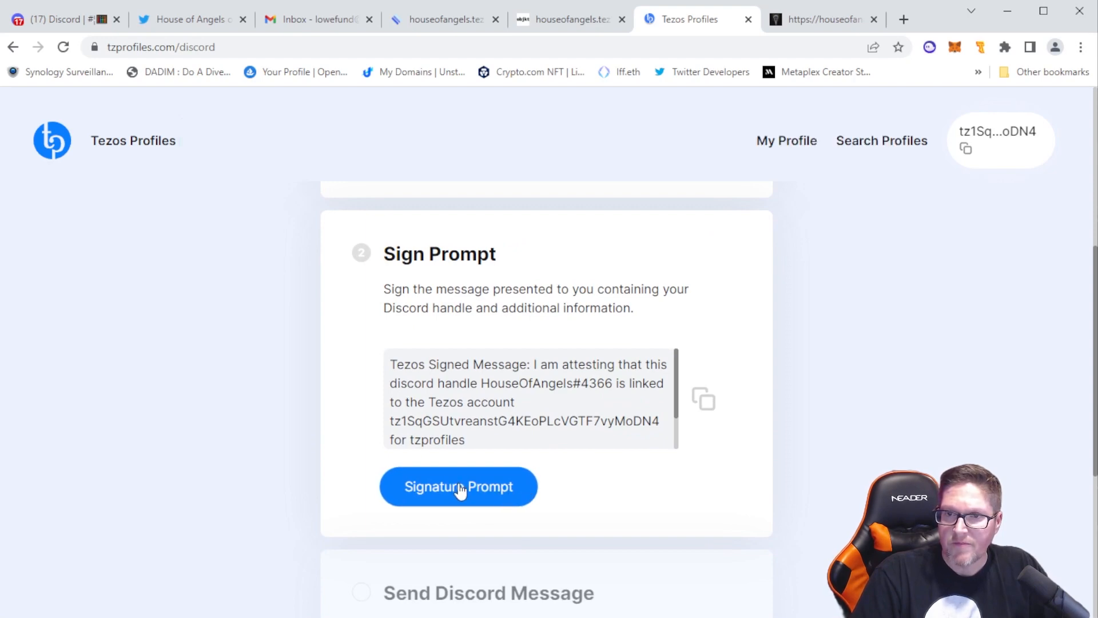
{"action": "left_click", "coordinate": [459, 488]}
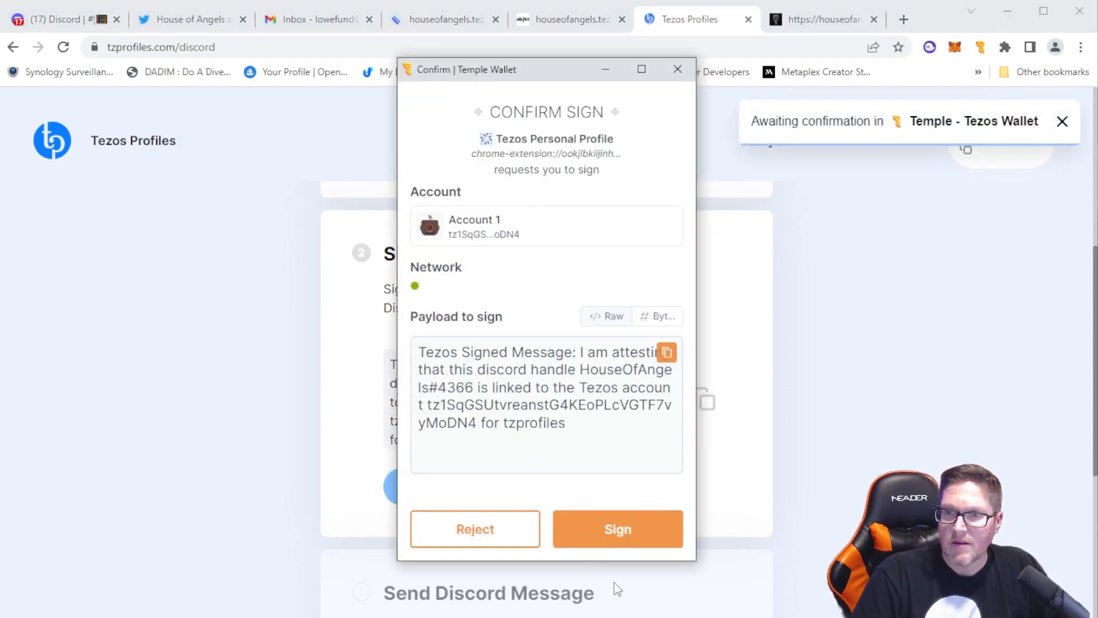
{"action": "left_click", "coordinate": [618, 530]}
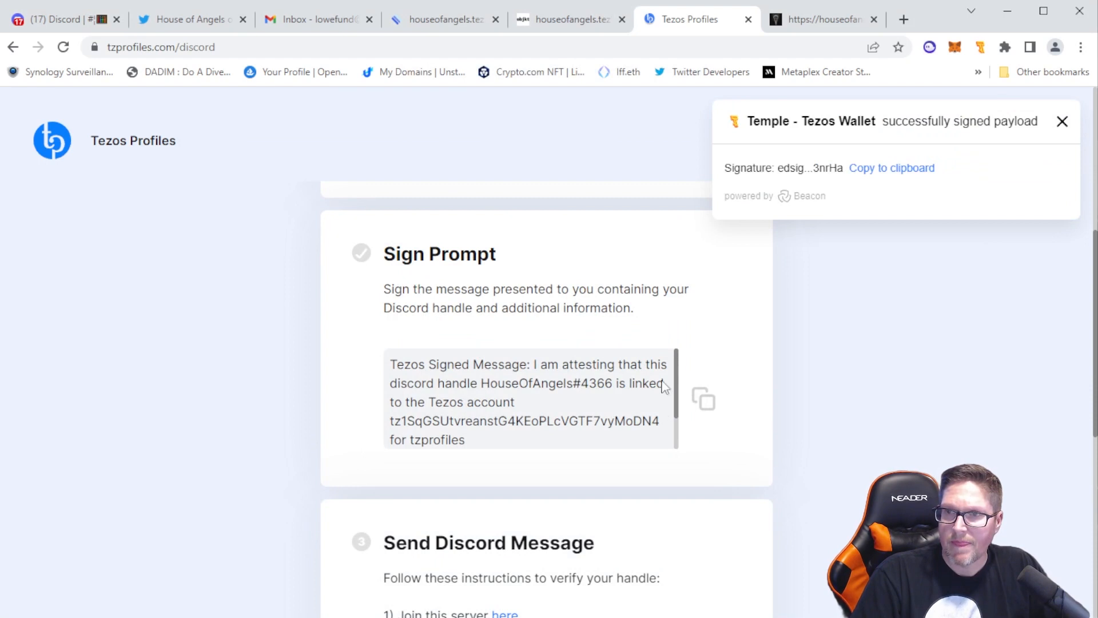
{"action": "scroll", "coordinate": [663, 386], "scroll_direction": "down", "scroll_amount": 5}
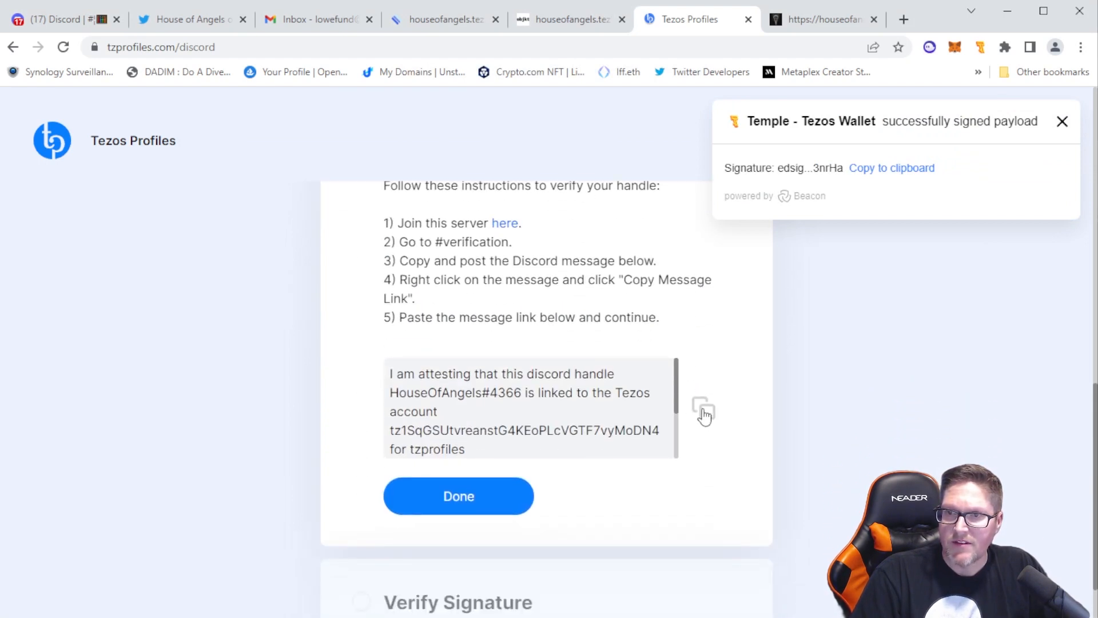
{"action": "left_click", "coordinate": [704, 410]}
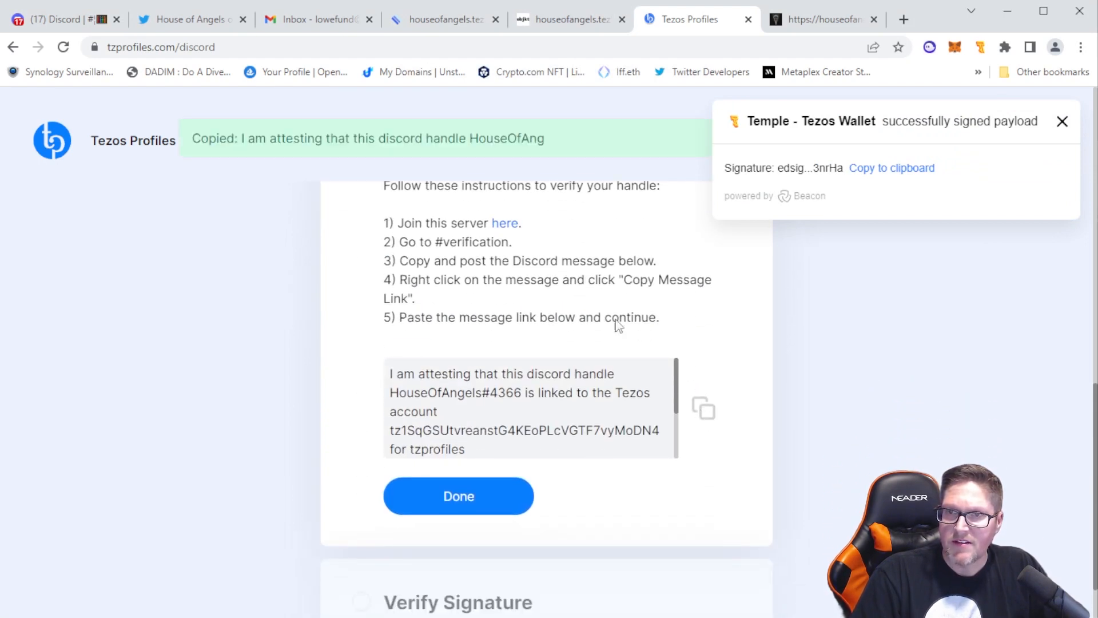
Open the Discord server invite linked in the Tezos Profiles instructions, copy its URL, and return to the signed-in Discord page
{"action": "left_click", "coordinate": [507, 227]}
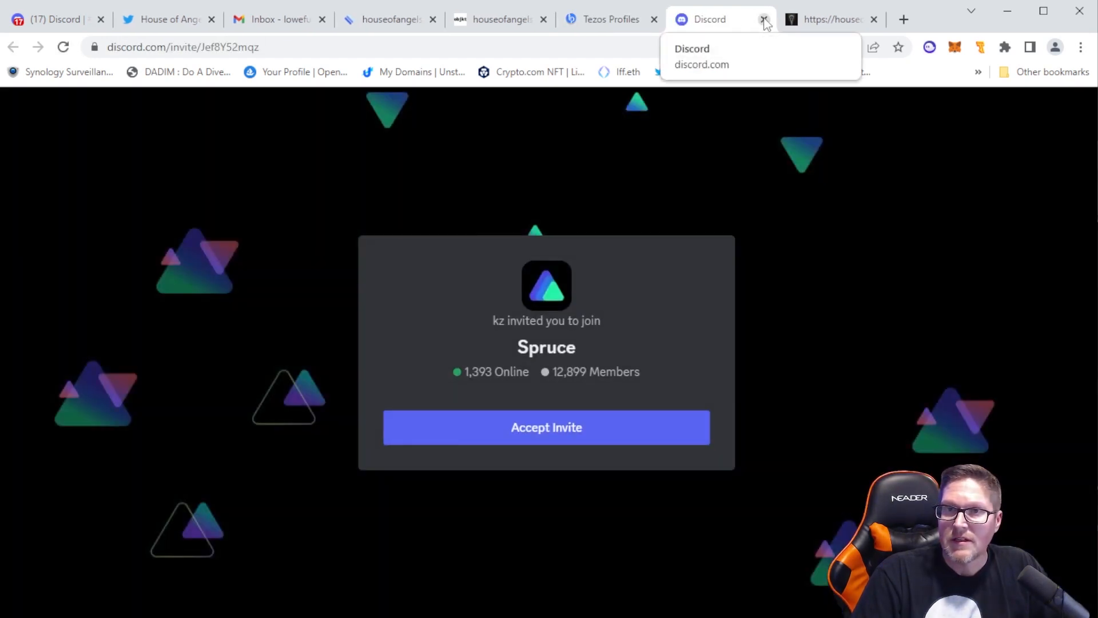
{"action": "left_click", "coordinate": [283, 45]}
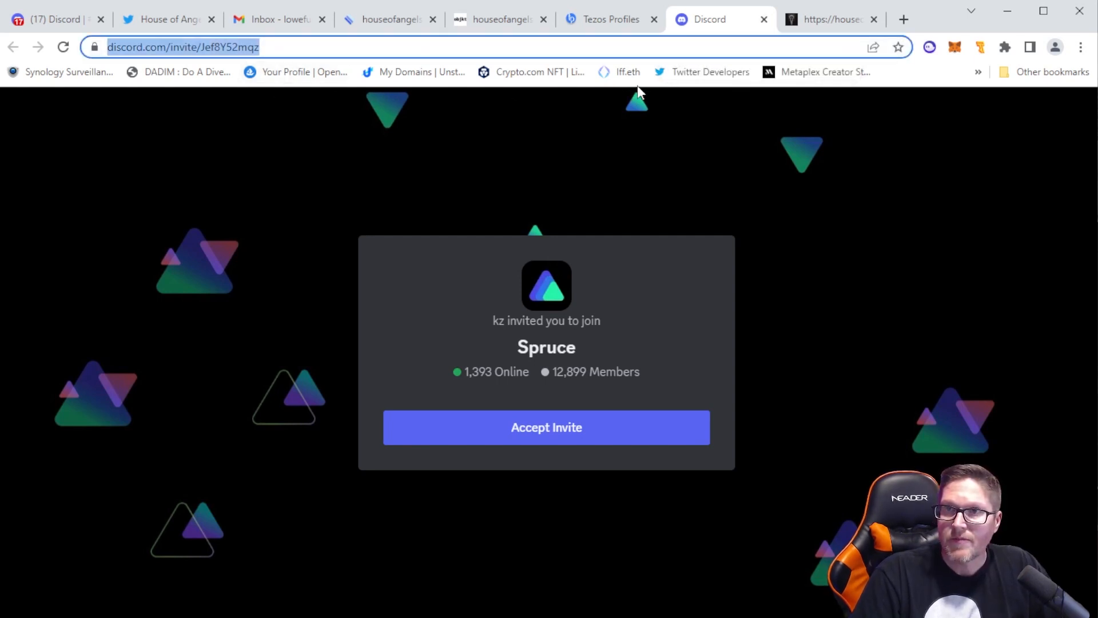
{"action": "left_click", "coordinate": [764, 20]}
{"action": "left_click", "coordinate": [55, 19]}
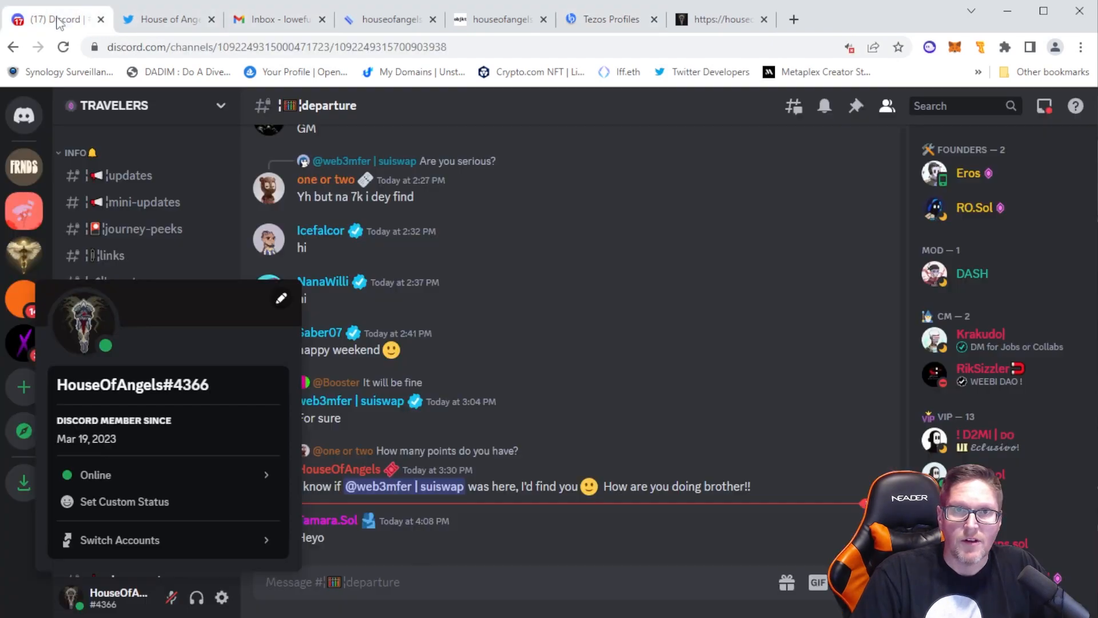
Join the Spruce server from the signed-in Discord account using the copied invite link
{"action": "left_click", "coordinate": [16, 527]}
{"action": "left_click", "coordinate": [23, 394]}
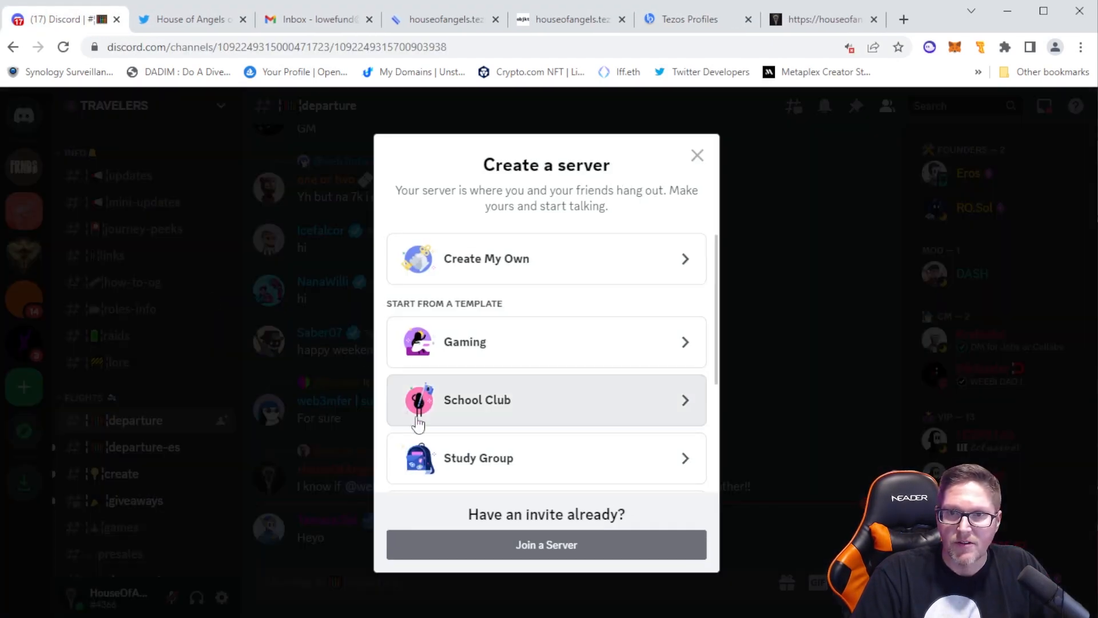
{"action": "left_click", "coordinate": [517, 266]}
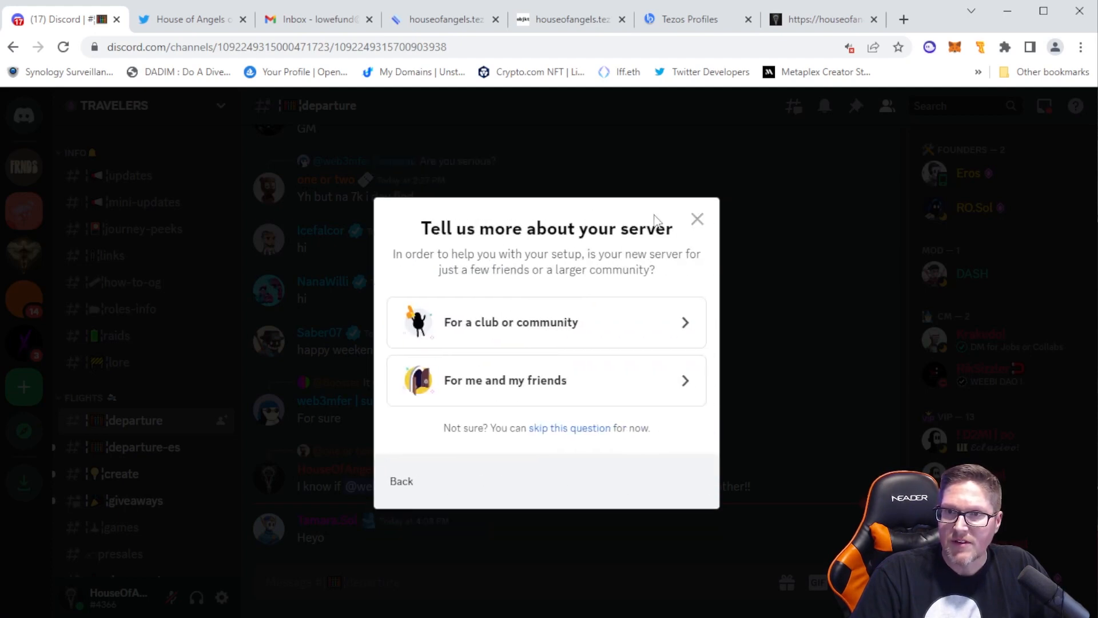
{"action": "left_click", "coordinate": [402, 484]}
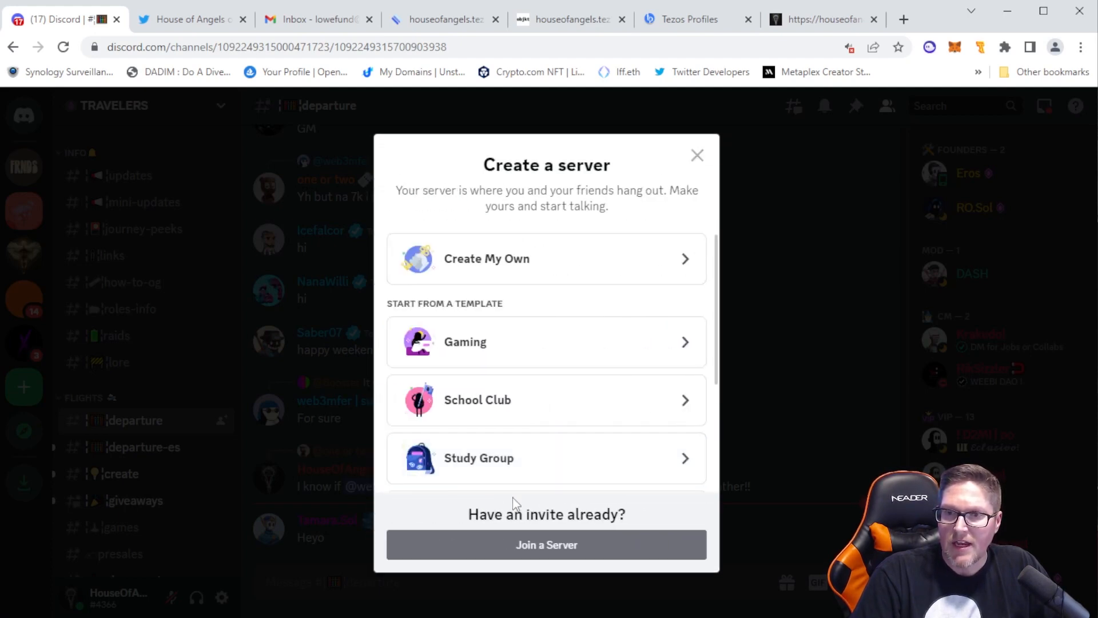
{"action": "left_click", "coordinate": [520, 543]}
{"action": "key", "text": "ctrl+v"}
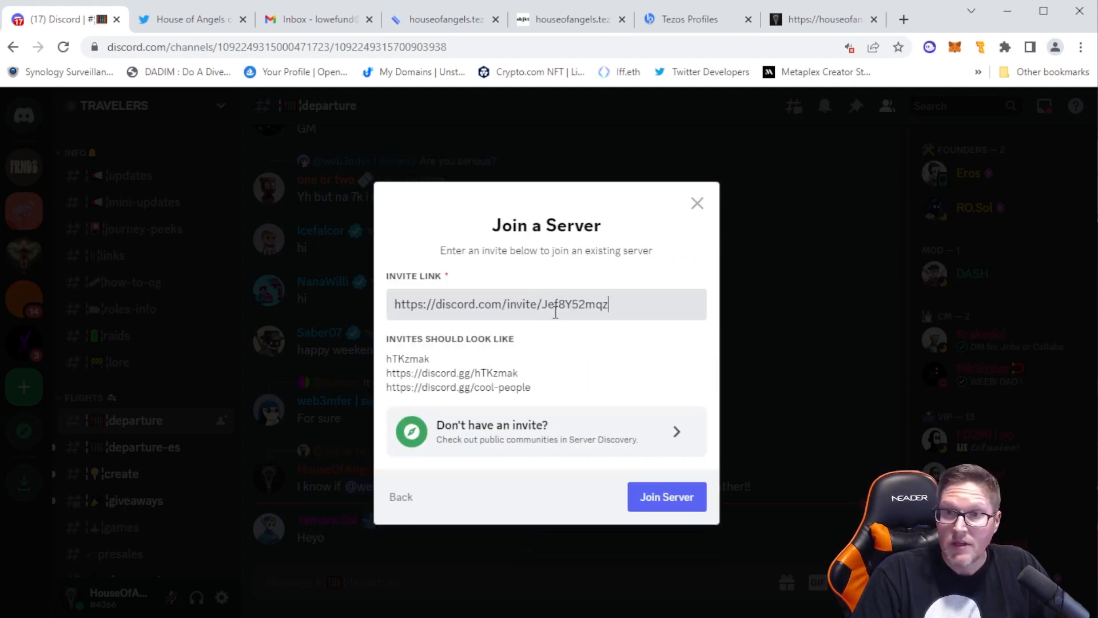
{"action": "left_click", "coordinate": [662, 498]}
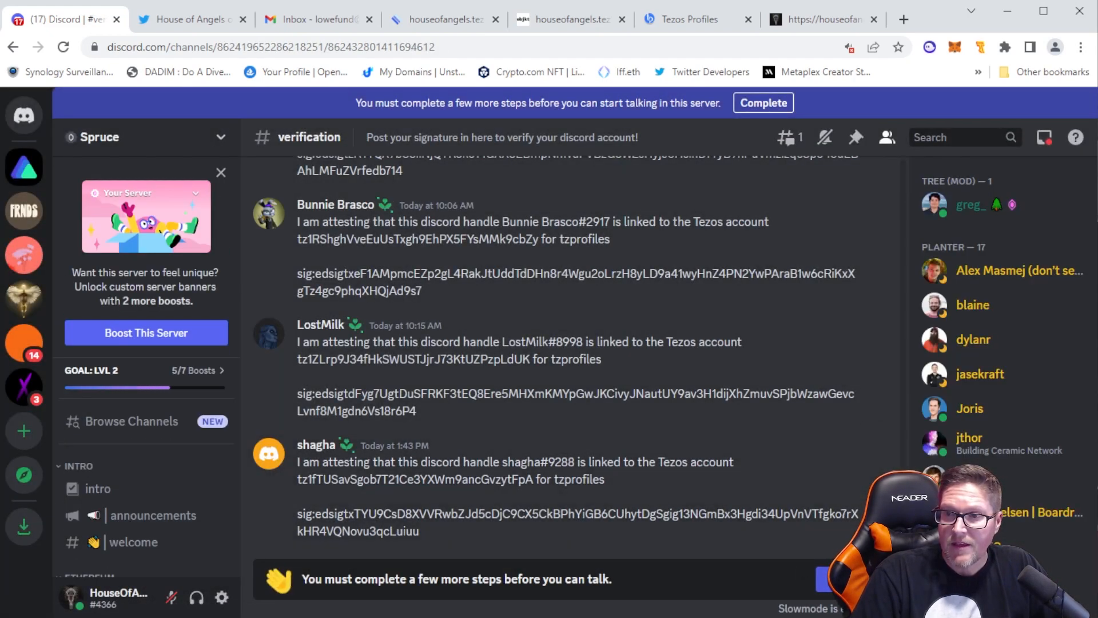
Agree to the Spruce server rules, submit them, and locate the verification channel under Tezos Profiles
{"action": "scroll", "coordinate": [646, 439], "scroll_direction": "down", "scroll_amount": 4}
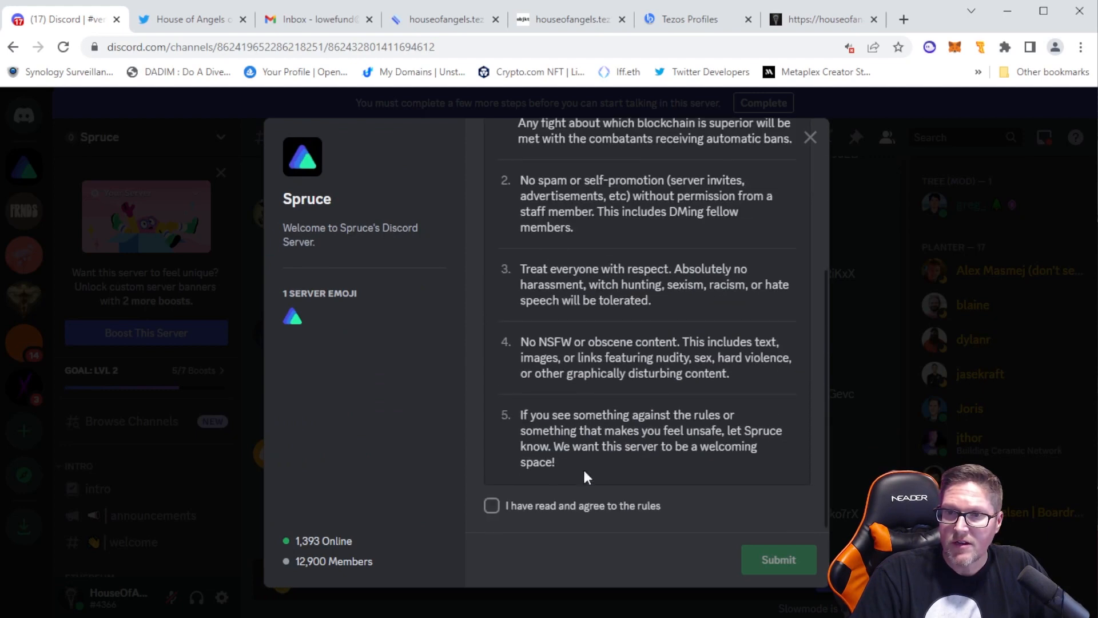
{"action": "left_click", "coordinate": [493, 507]}
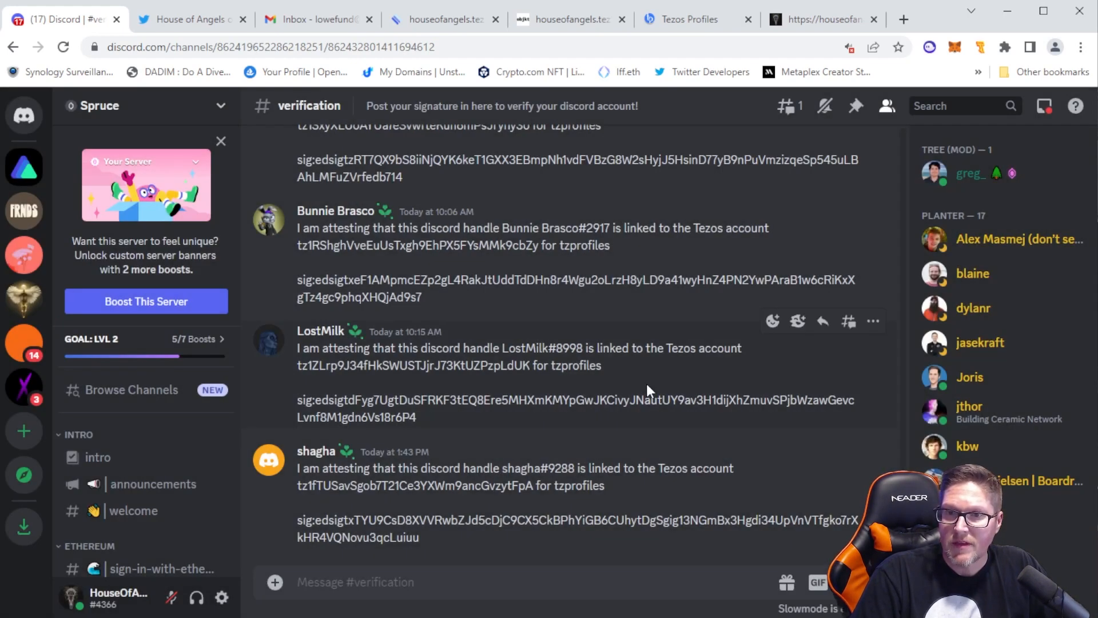
{"action": "scroll", "coordinate": [152, 479], "scroll_direction": "down", "scroll_amount": 4}
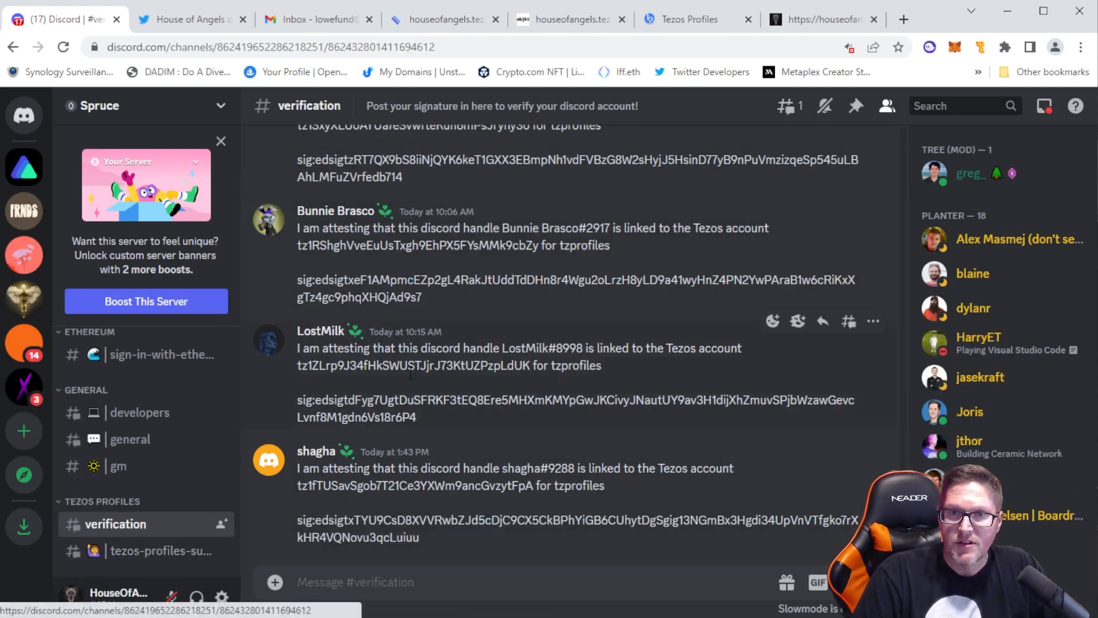
Copy the signed Discord attestation message from Tezos Profiles and post it in Spruce's verification channel
{"action": "left_click", "coordinate": [679, 22]}
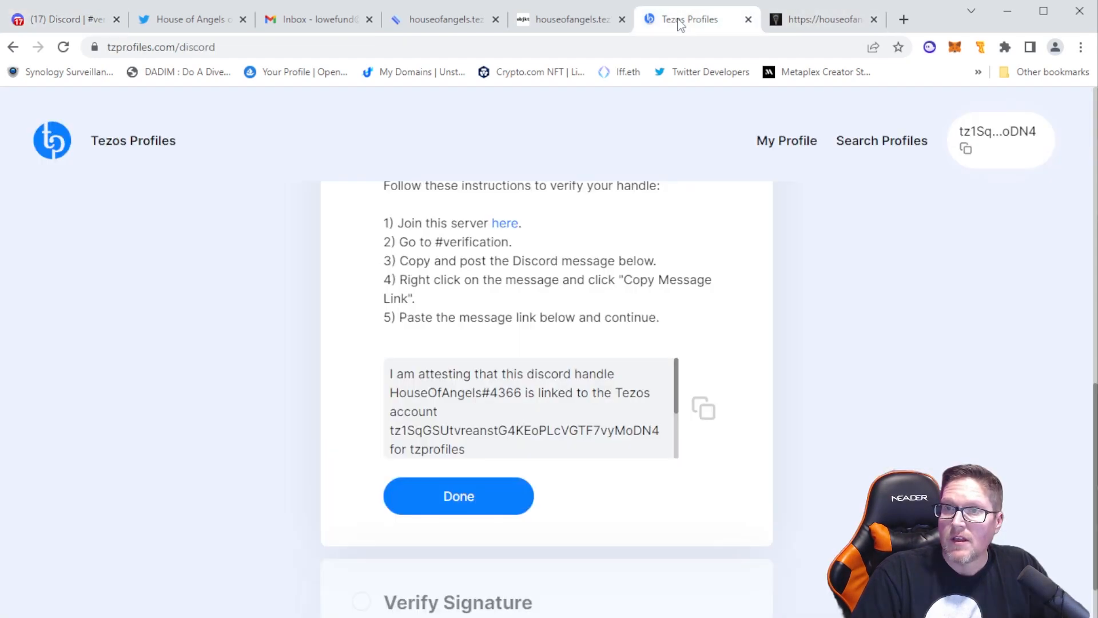
{"action": "left_click", "coordinate": [703, 410]}
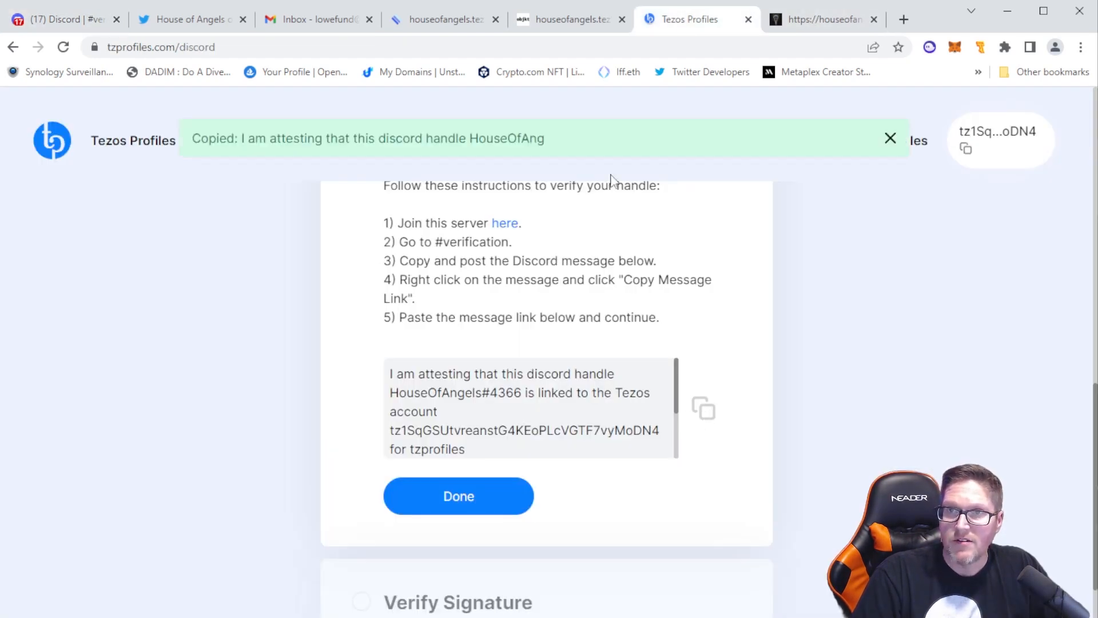
{"action": "left_click", "coordinate": [58, 19]}
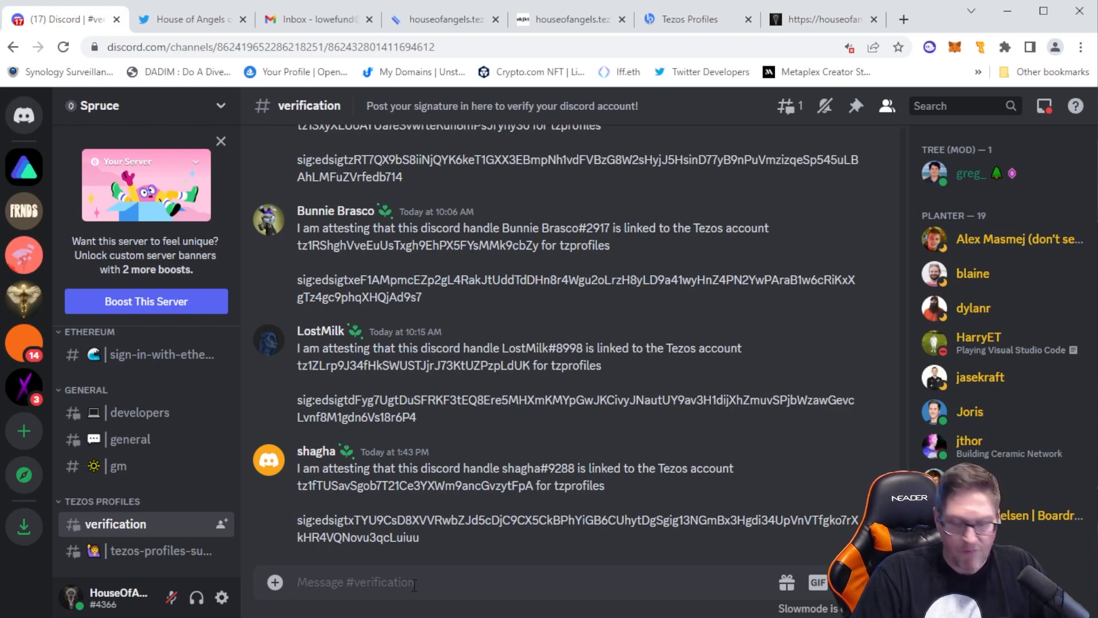
{"action": "key", "text": "ctrl+v"}
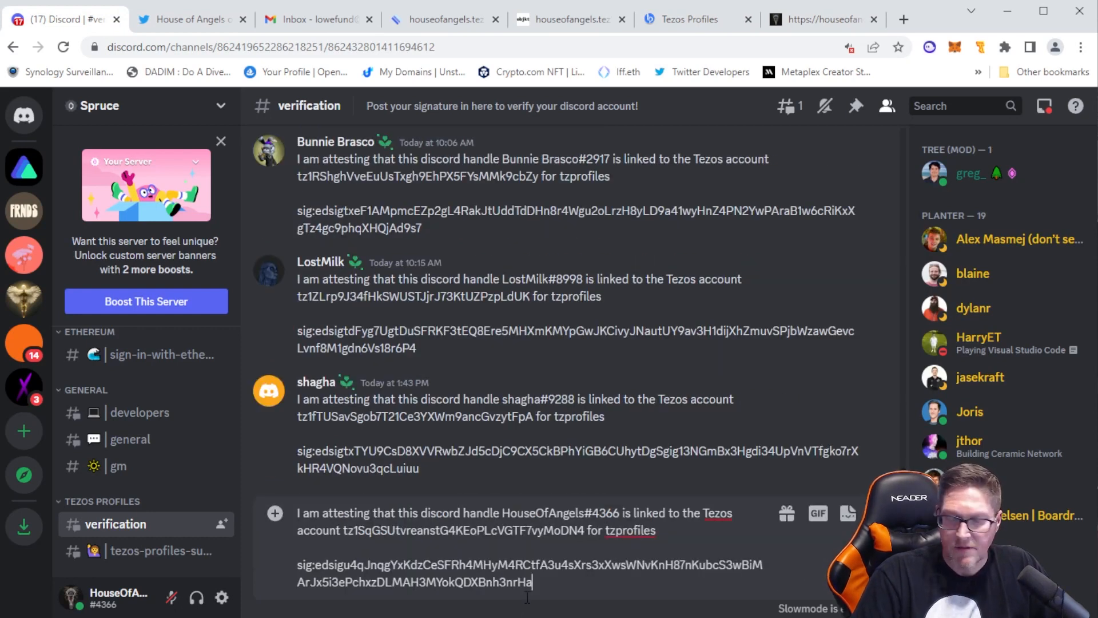
{"action": "key", "text": "Return"}
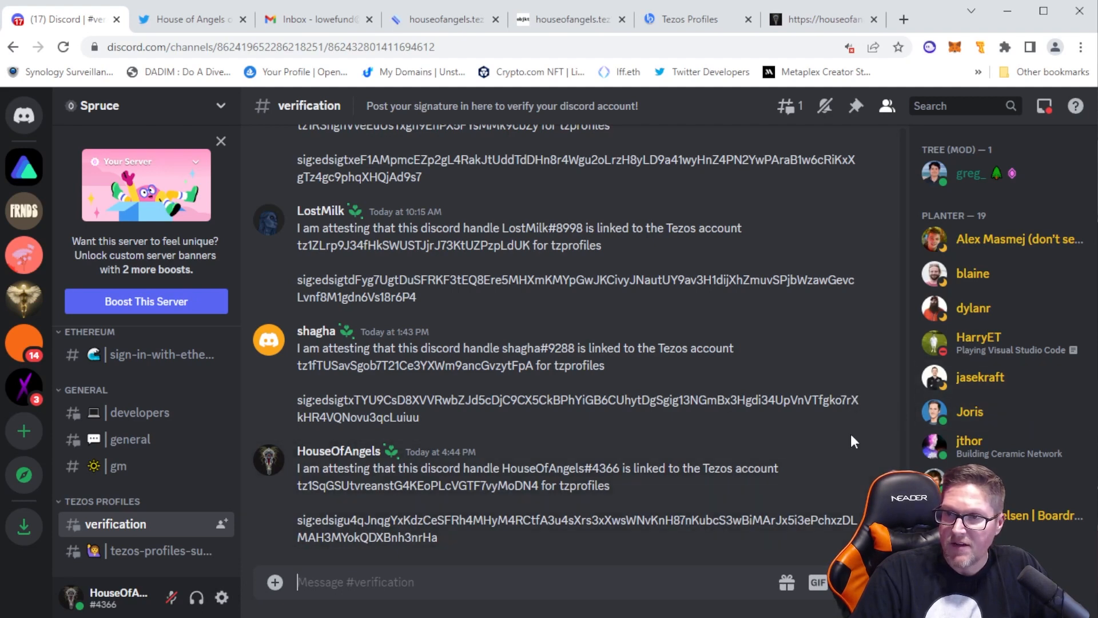
Copy the link of the posted attestation message, enter it under Verify Signature on Tezos Profiles and verify the message
{"action": "left_click", "coordinate": [873, 441]}
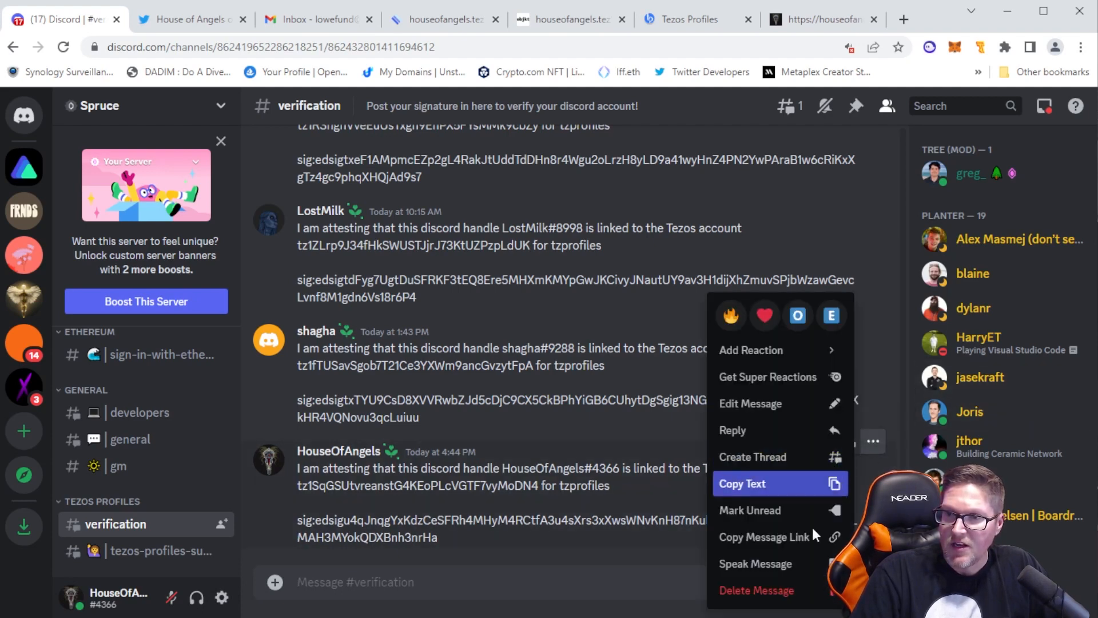
{"action": "left_click", "coordinate": [767, 543]}
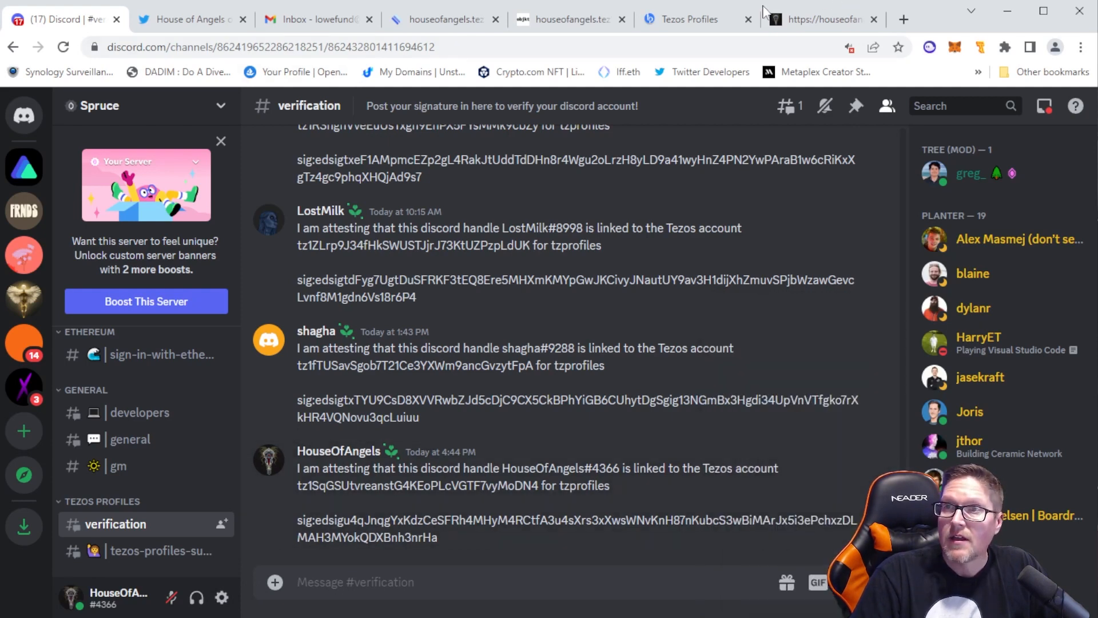
{"action": "left_click", "coordinate": [686, 21]}
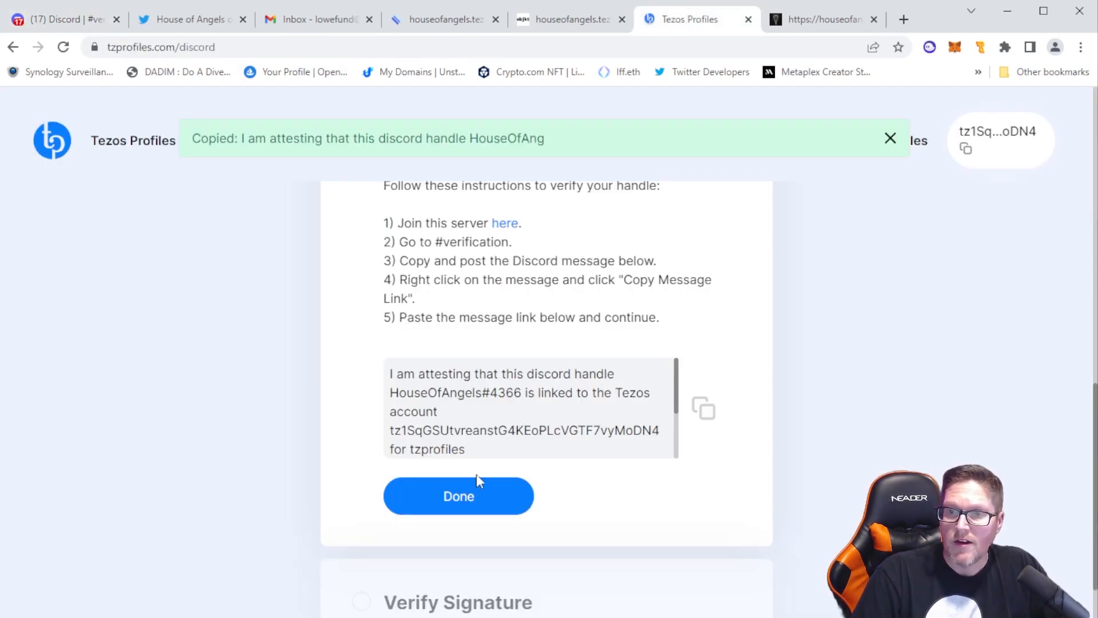
{"action": "left_click", "coordinate": [481, 498]}
{"action": "scroll", "coordinate": [672, 454], "scroll_direction": "down", "scroll_amount": 1}
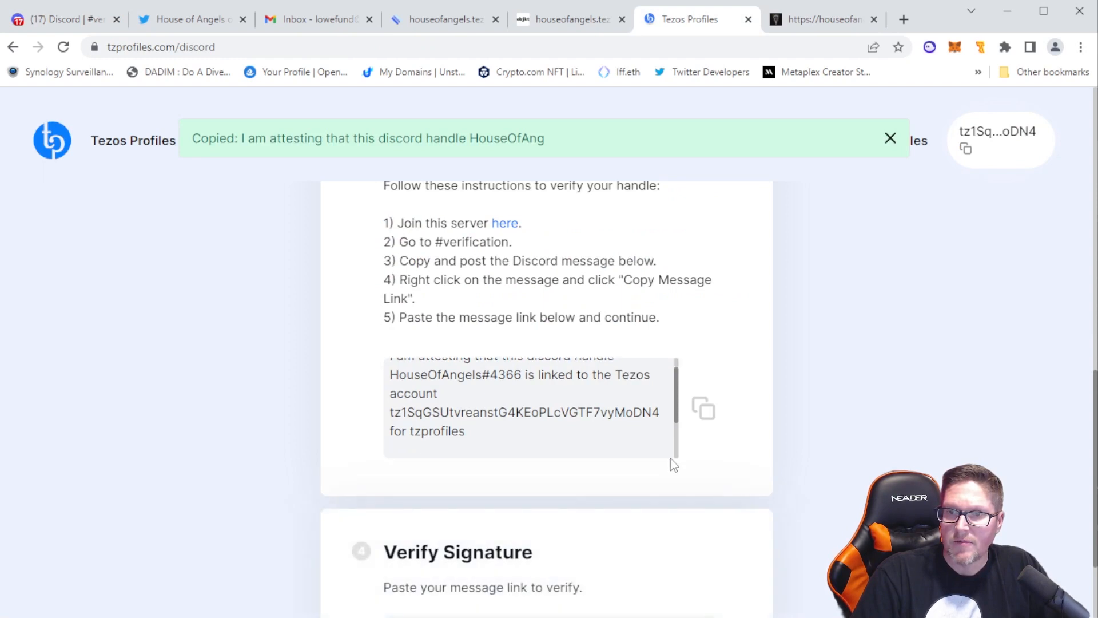
{"action": "scroll", "coordinate": [672, 452], "scroll_direction": "down", "scroll_amount": 1}
{"action": "scroll", "coordinate": [629, 497], "scroll_direction": "down", "scroll_amount": 2}
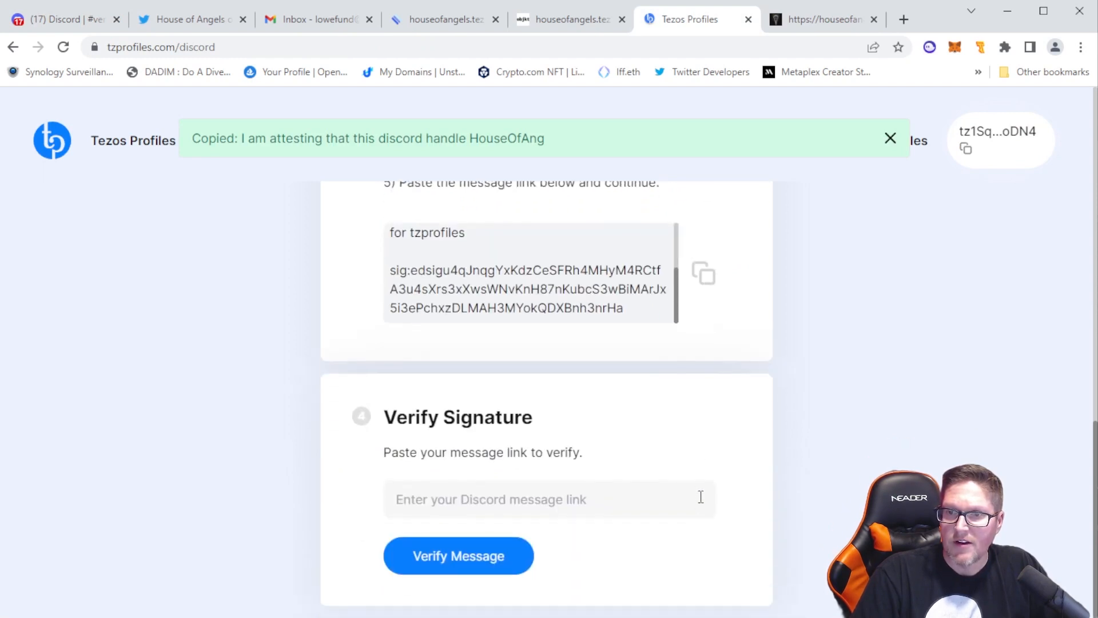
{"action": "left_click", "coordinate": [577, 506]}
{"action": "key", "text": "ctrl+v"}
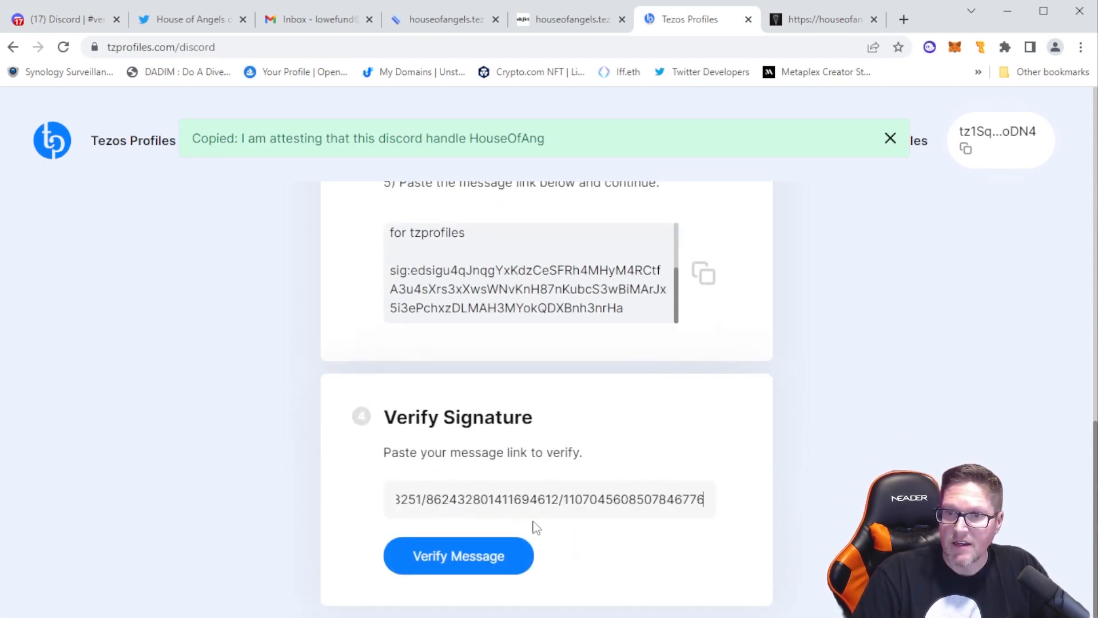
{"action": "key", "text": "Home"}
{"action": "key", "text": "End"}
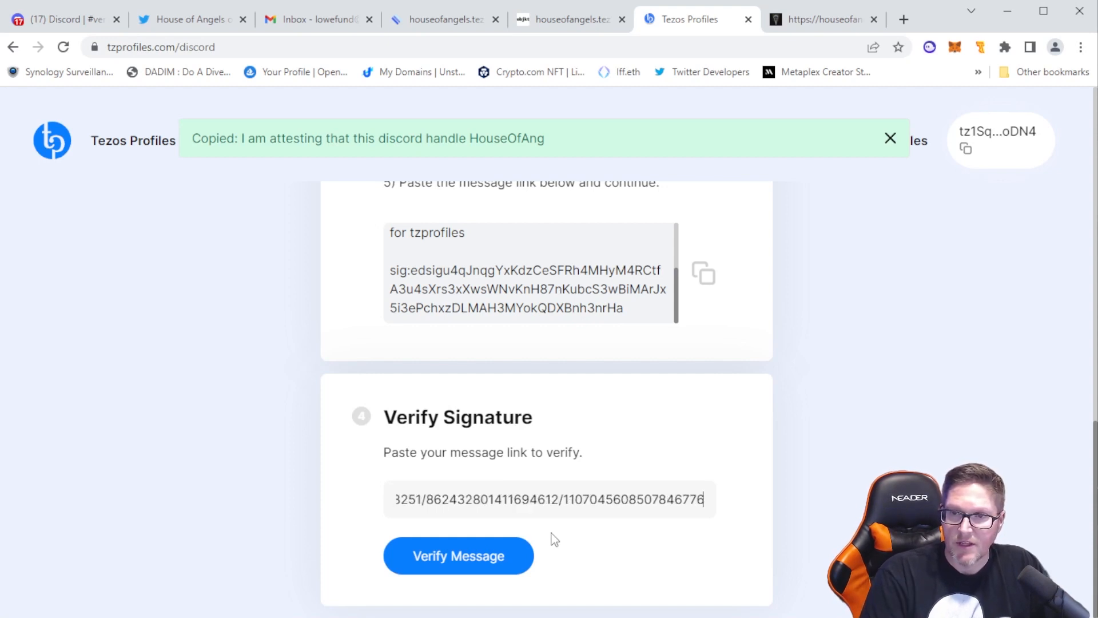
{"action": "left_click", "coordinate": [487, 557]}
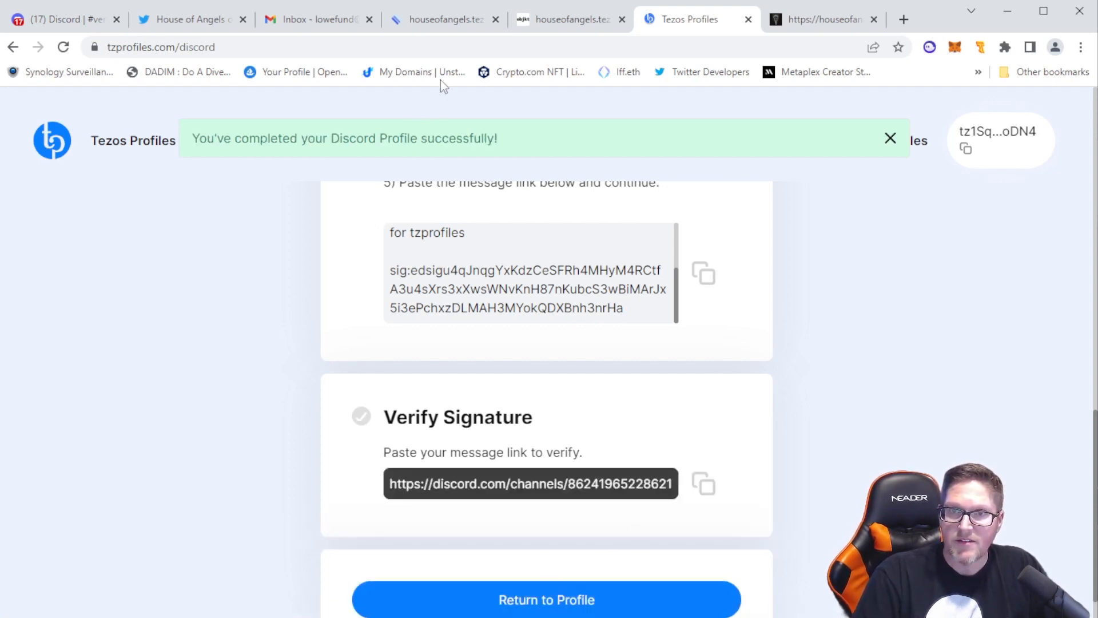
Dismiss the Discord profile notification and return to the profile's verification list
{"action": "left_click_drag", "start_coordinate": [522, 150], "coordinate": [194, 137]}
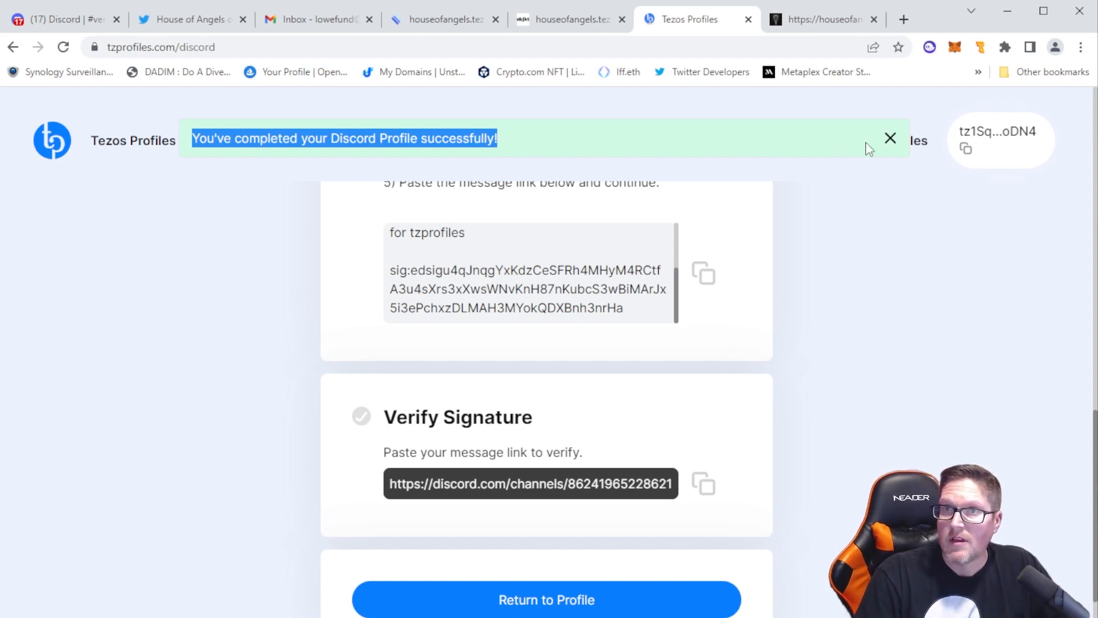
{"action": "left_click", "coordinate": [891, 142]}
{"action": "scroll", "coordinate": [662, 454], "scroll_direction": "down", "scroll_amount": 1}
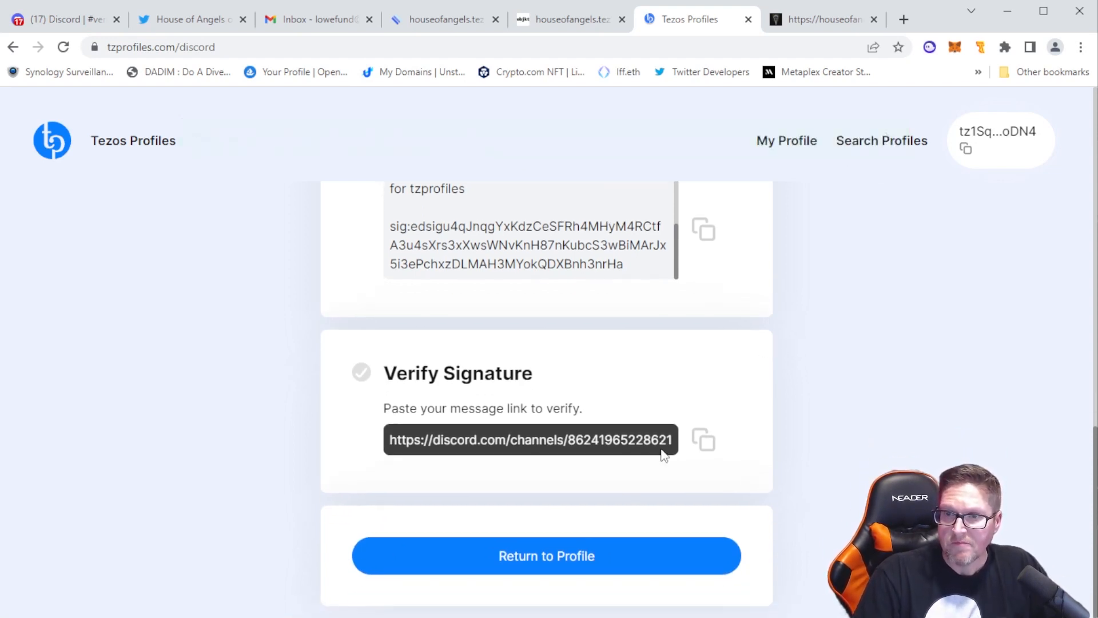
{"action": "left_click", "coordinate": [576, 559]}
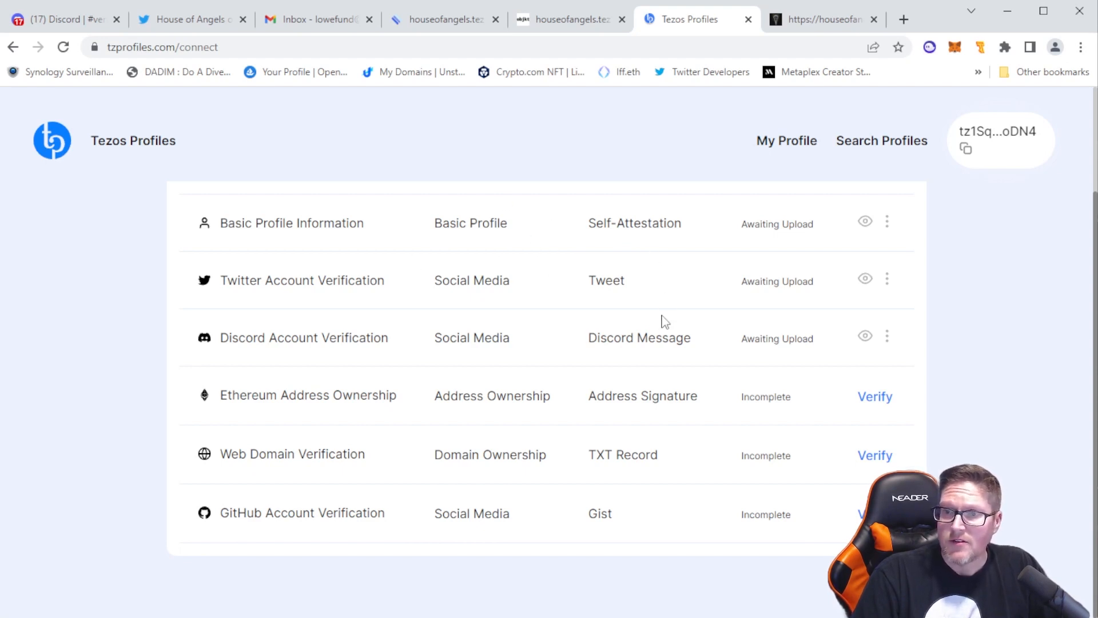
Agree to the Privacy Policy and Terms of Service, deploy the profile, and sign the Kepler credential upload in Temple Wallet
{"action": "scroll", "coordinate": [961, 394], "scroll_direction": "up", "scroll_amount": 2}
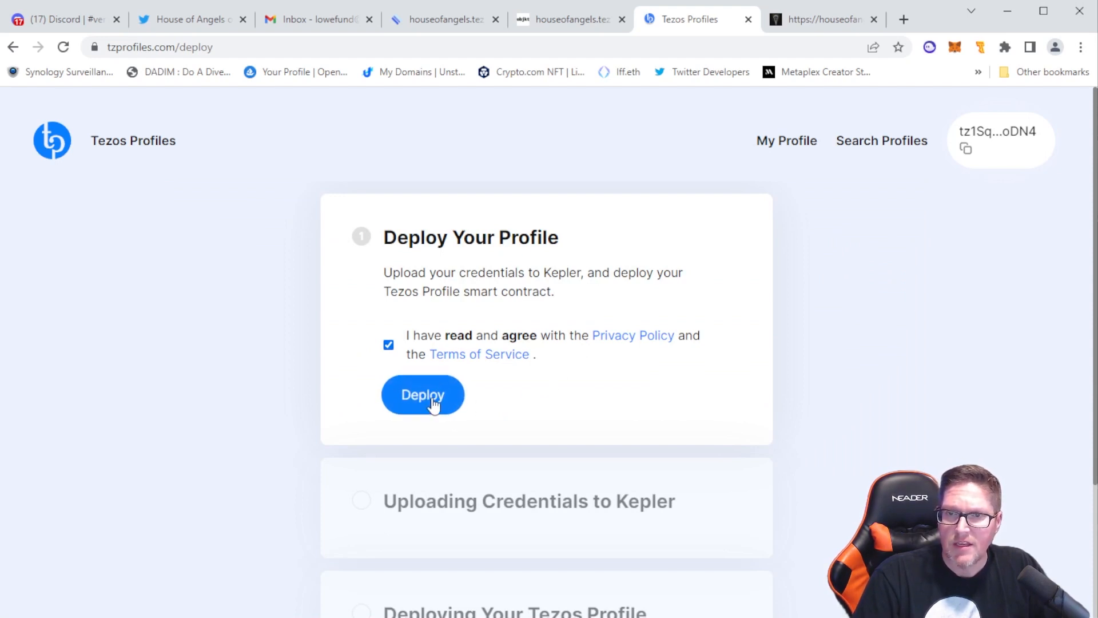
{"action": "left_click", "coordinate": [432, 401]}
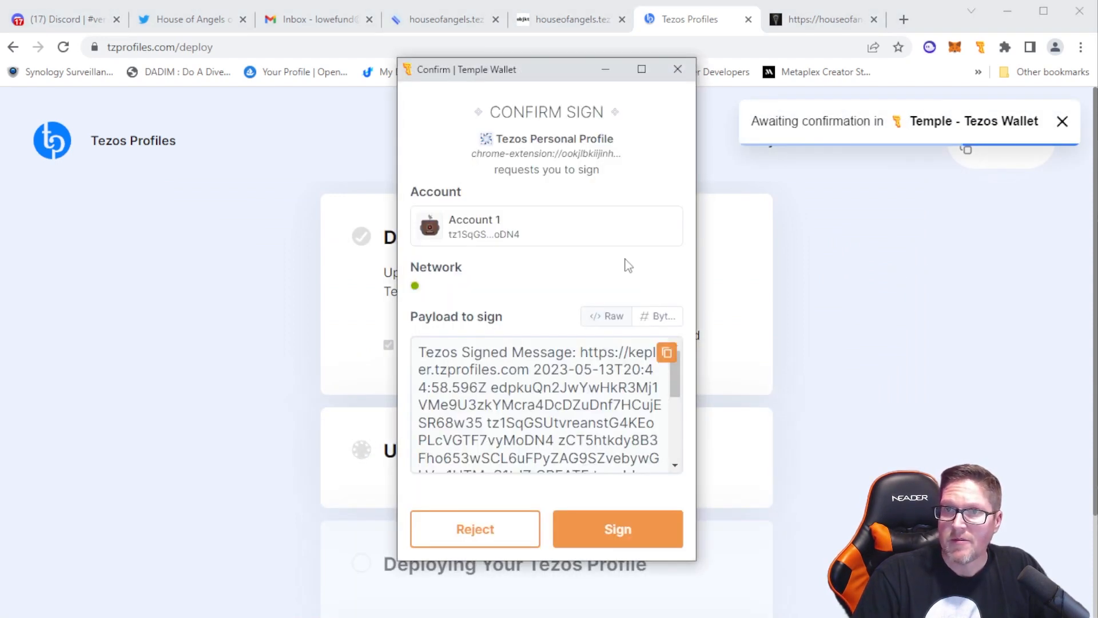
{"action": "scroll", "coordinate": [536, 425], "scroll_direction": "down", "scroll_amount": 5}
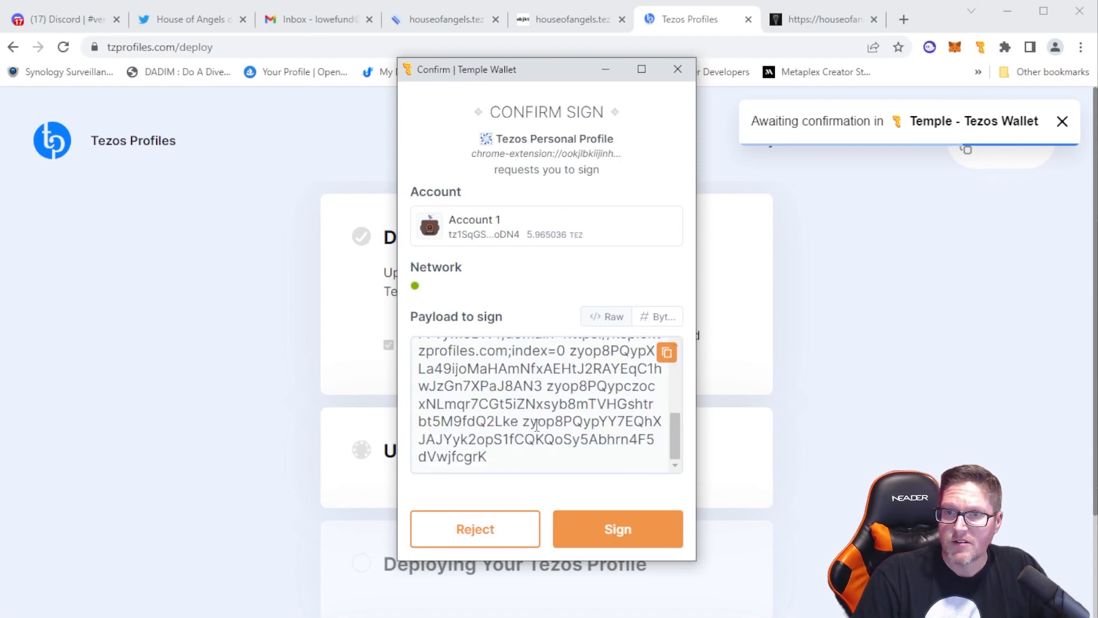
{"action": "left_click", "coordinate": [625, 534]}
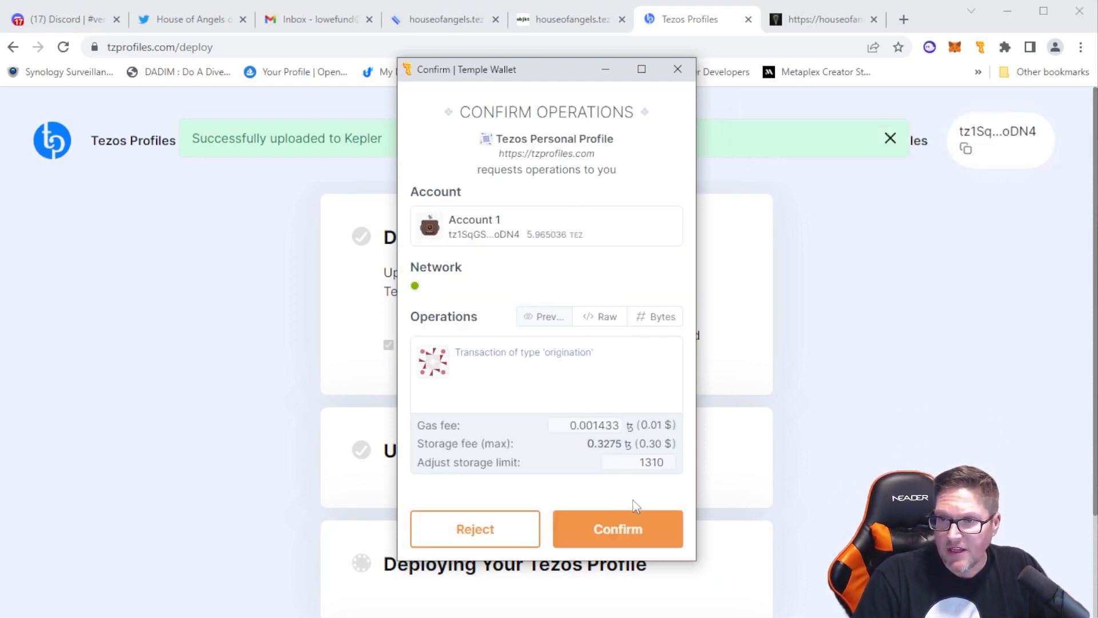
Confirm the profile's origination operation in Temple Wallet and return to the verification list to check the credential statuses
{"action": "left_click", "coordinate": [615, 531]}
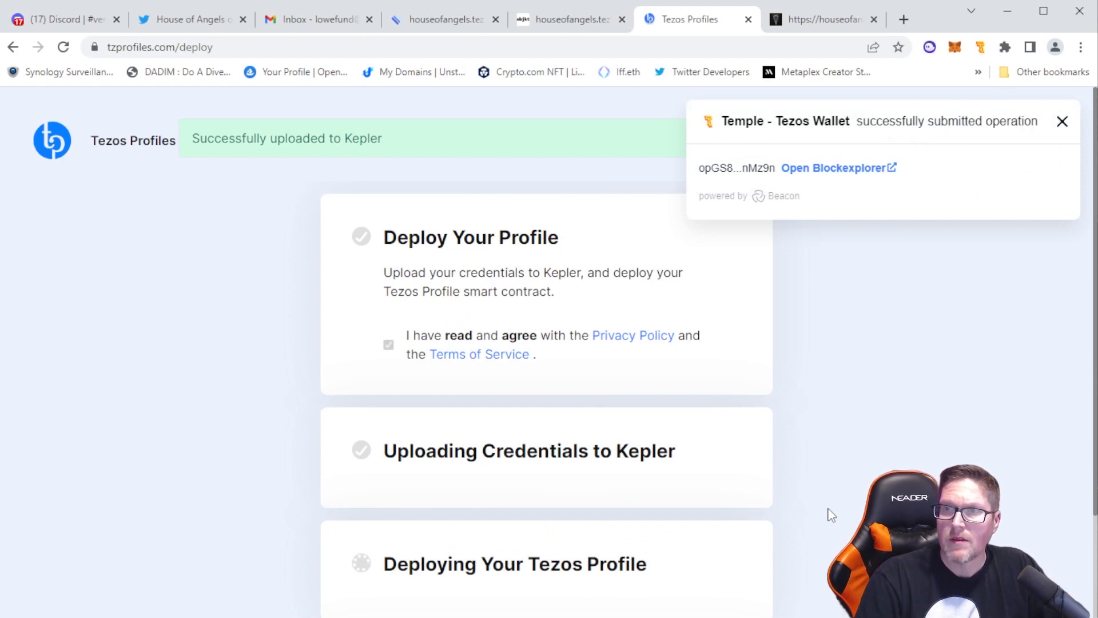
{"action": "scroll", "coordinate": [831, 512], "scroll_direction": "down", "scroll_amount": 3}
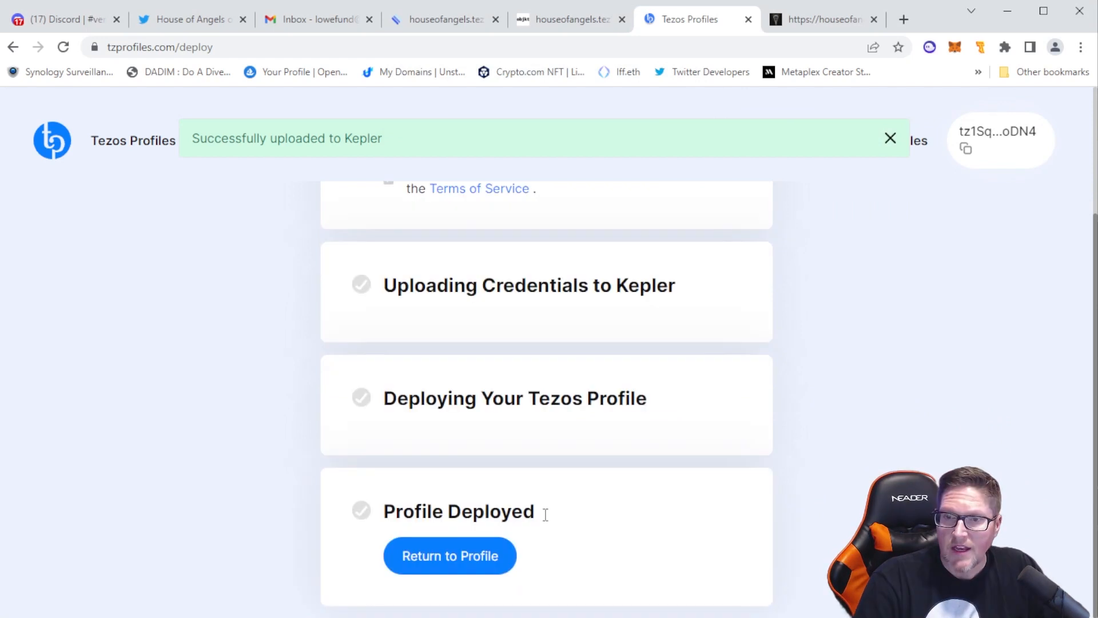
{"action": "left_click", "coordinate": [458, 562]}
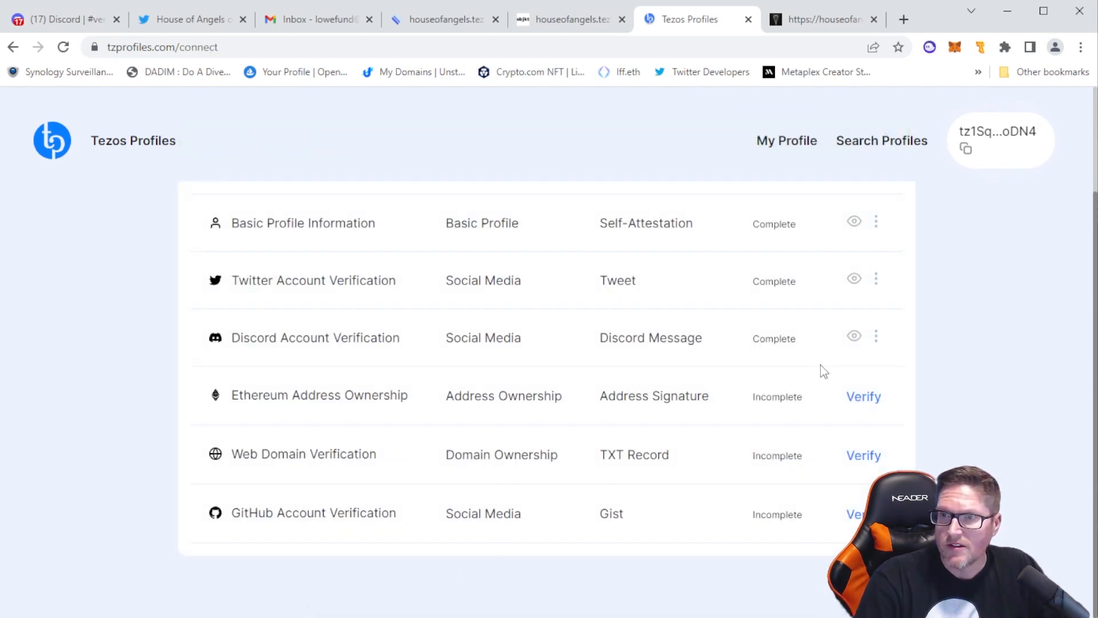
{"action": "left_click_drag", "start_coordinate": [793, 228], "coordinate": [750, 230]}
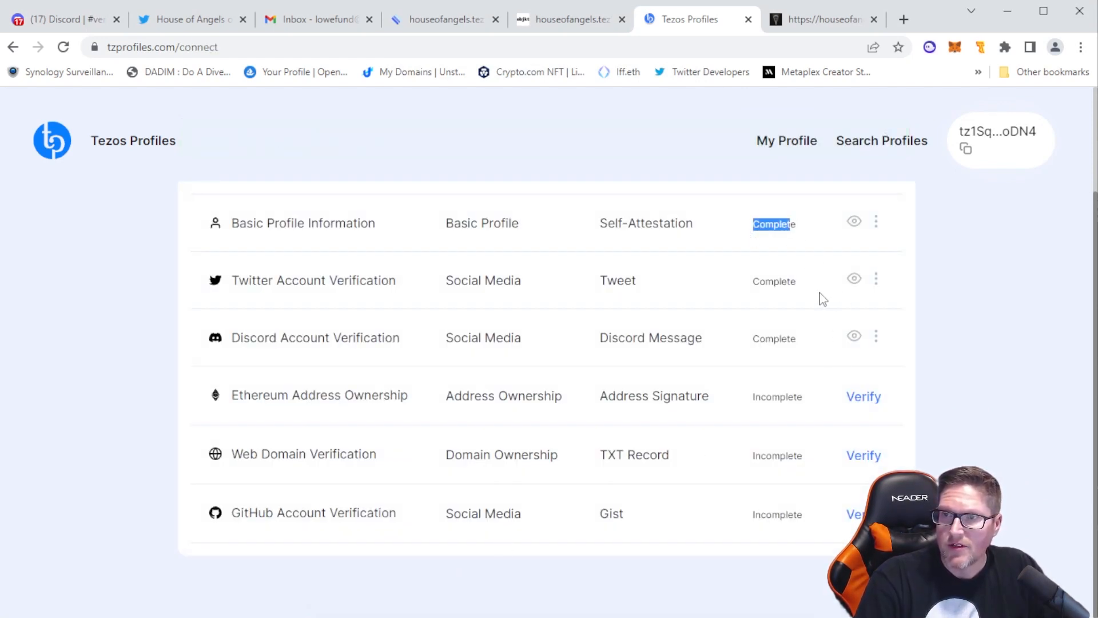
Check the credential statuses on Tezos Profiles and view the saved Basic Profile Information and Twitter Account Verification details
{"action": "left_click_drag", "start_coordinate": [801, 283], "coordinate": [778, 282]}
{"action": "left_click_drag", "start_coordinate": [810, 351], "coordinate": [755, 347]}
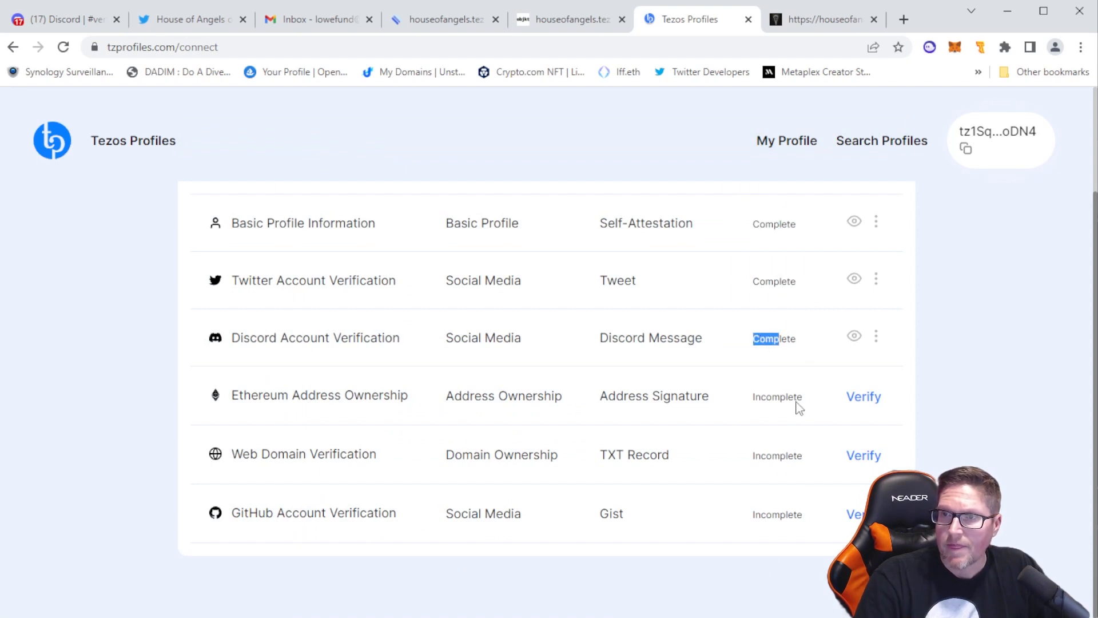
{"action": "left_click", "coordinate": [852, 223]}
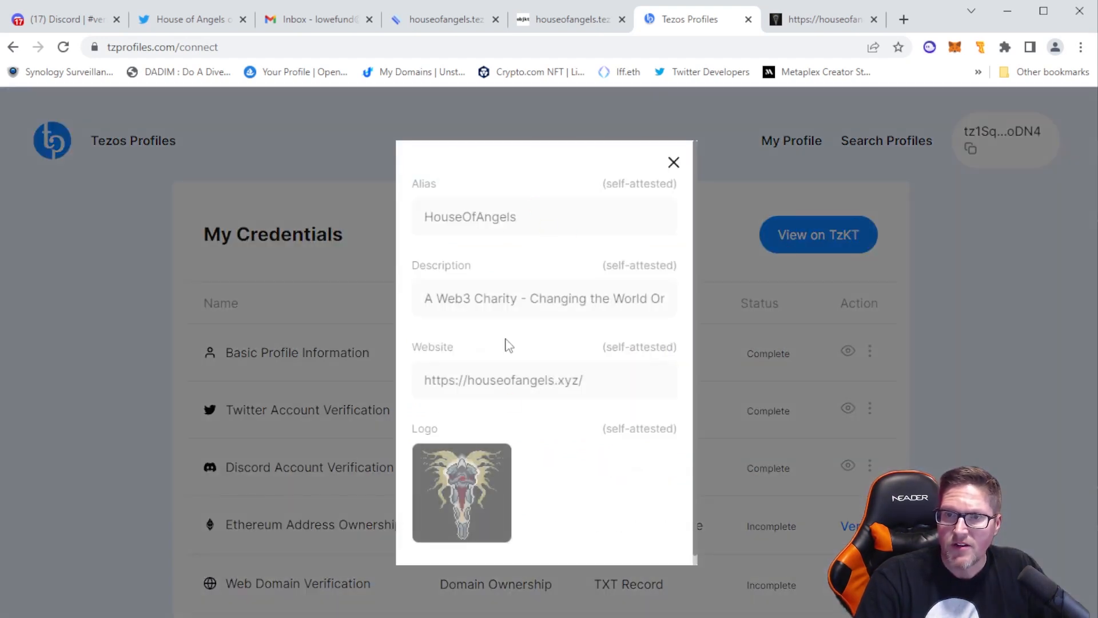
{"action": "left_click", "coordinate": [673, 162]}
{"action": "left_click", "coordinate": [854, 408]}
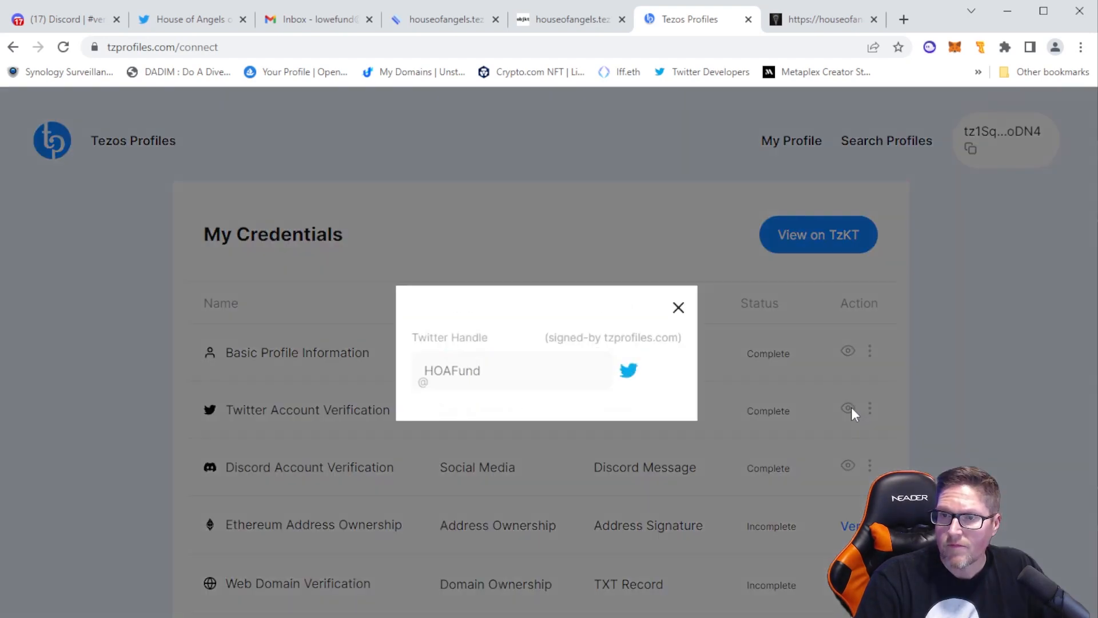
{"action": "left_click", "coordinate": [678, 308]}
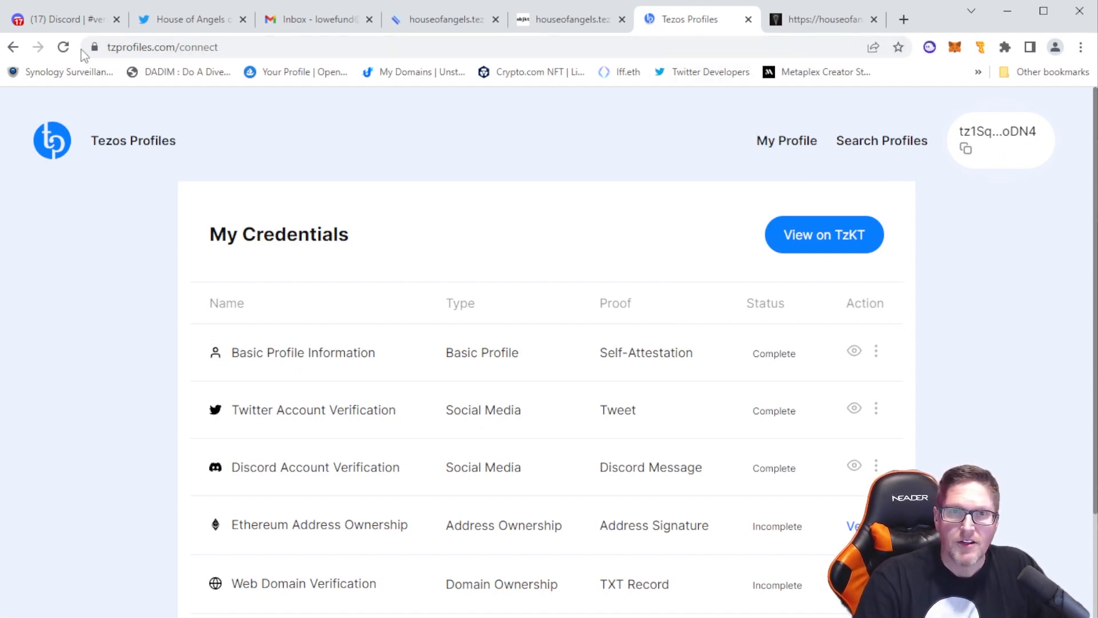
Switch to Discord and leave the Spruce server
{"action": "left_click", "coordinate": [63, 19]}
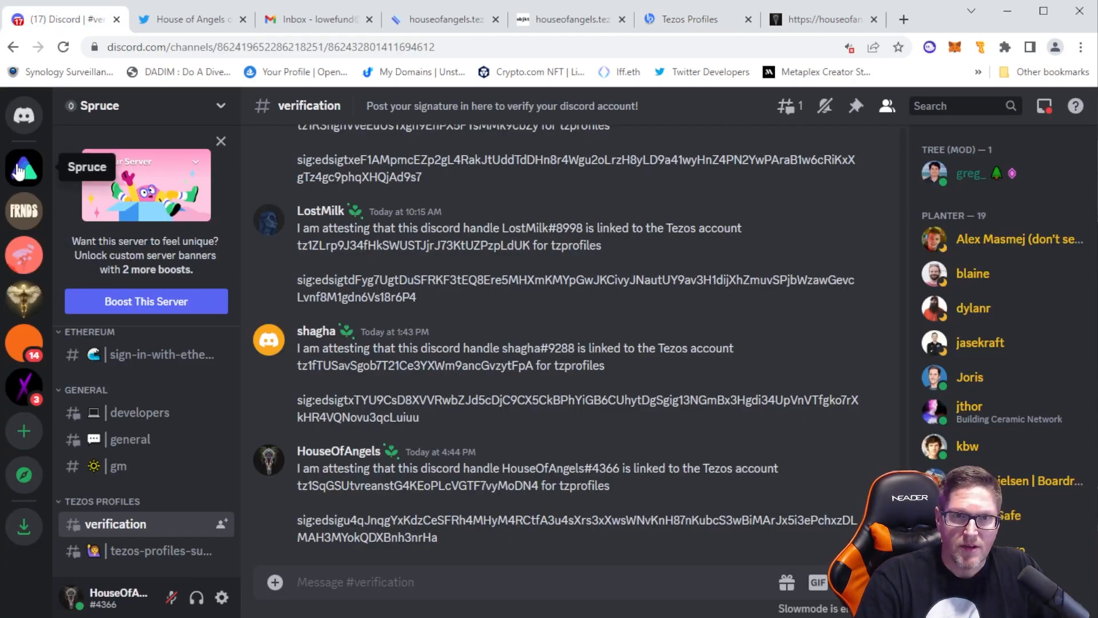
{"action": "right_click", "coordinate": [24, 167]}
{"action": "left_click", "coordinate": [55, 439]}
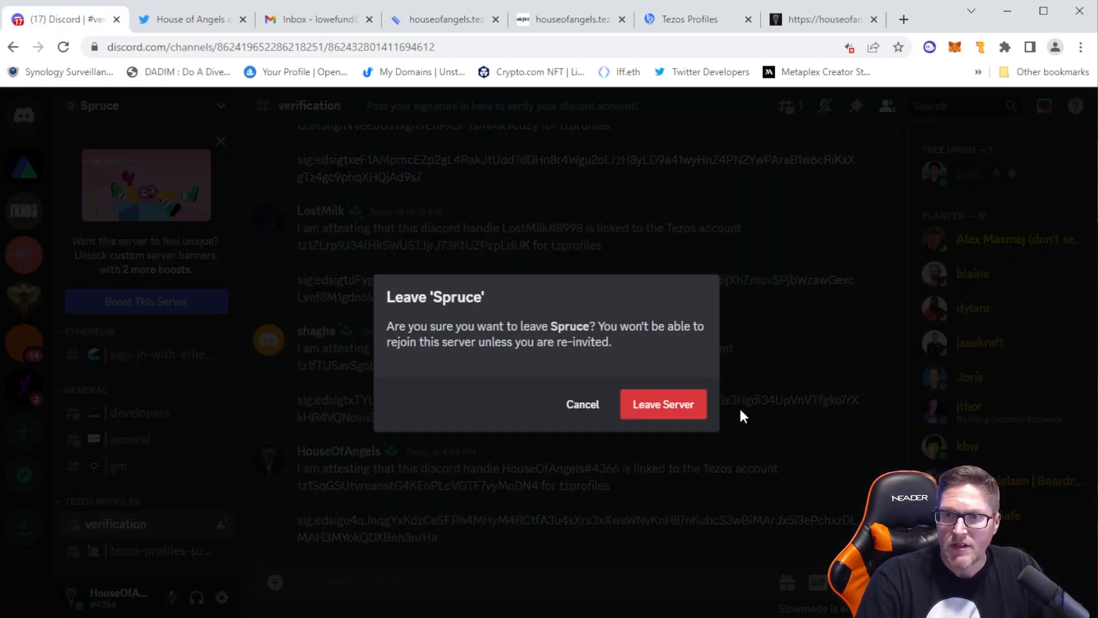
{"action": "left_click", "coordinate": [689, 411]}
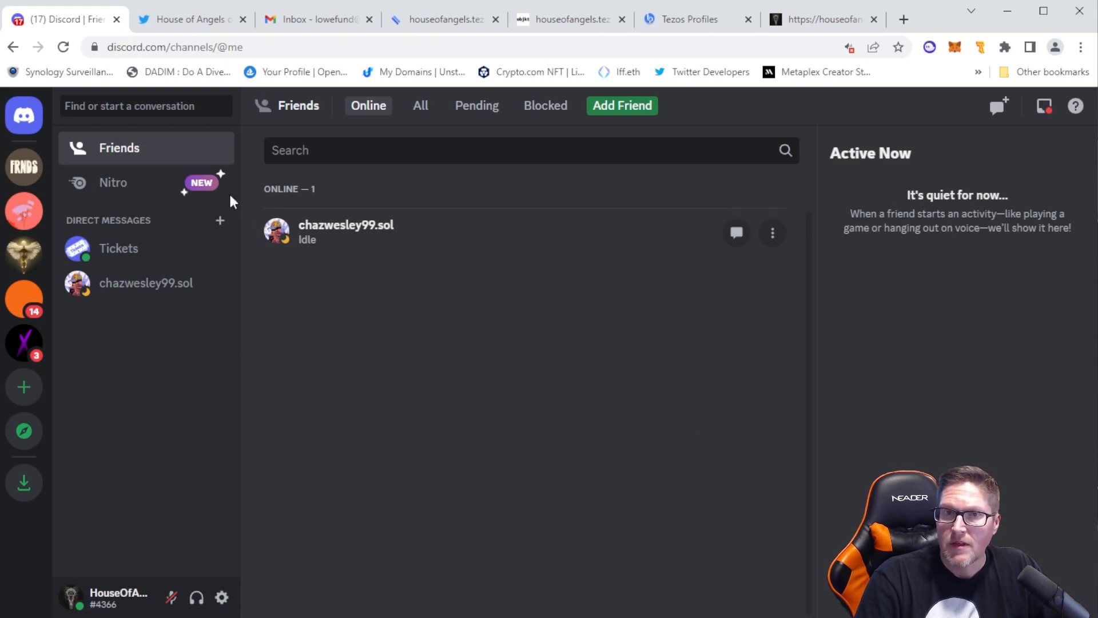
Close the Tezos Profiles page, discarding unsaved changes, and reload the houseofangels.tez profile on objkt.com
{"action": "left_click", "coordinate": [690, 19]}
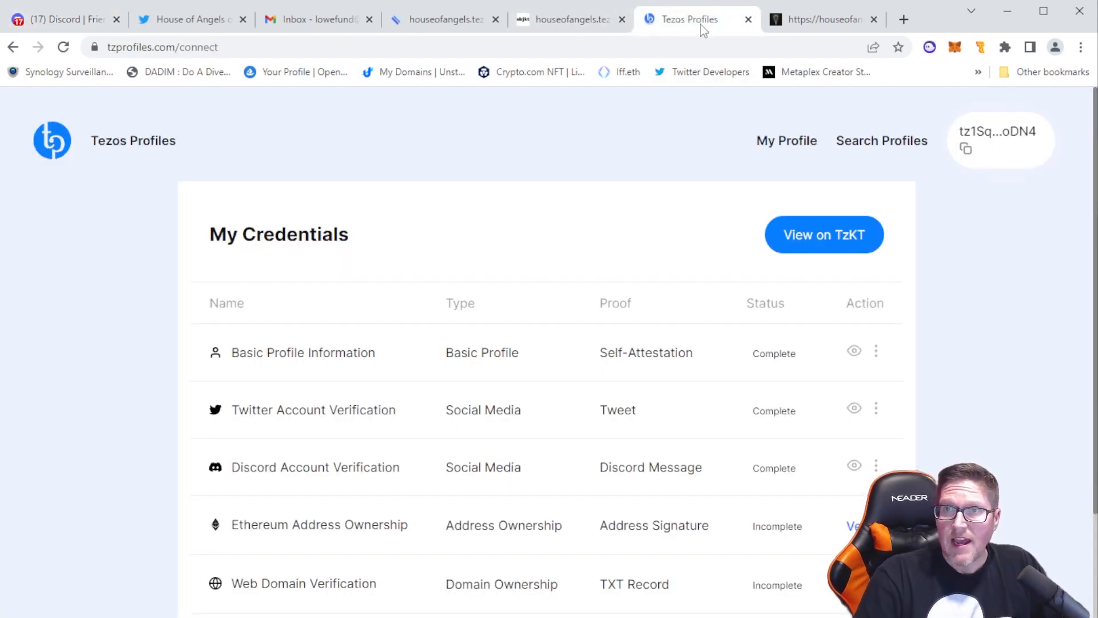
{"action": "left_click", "coordinate": [748, 19]}
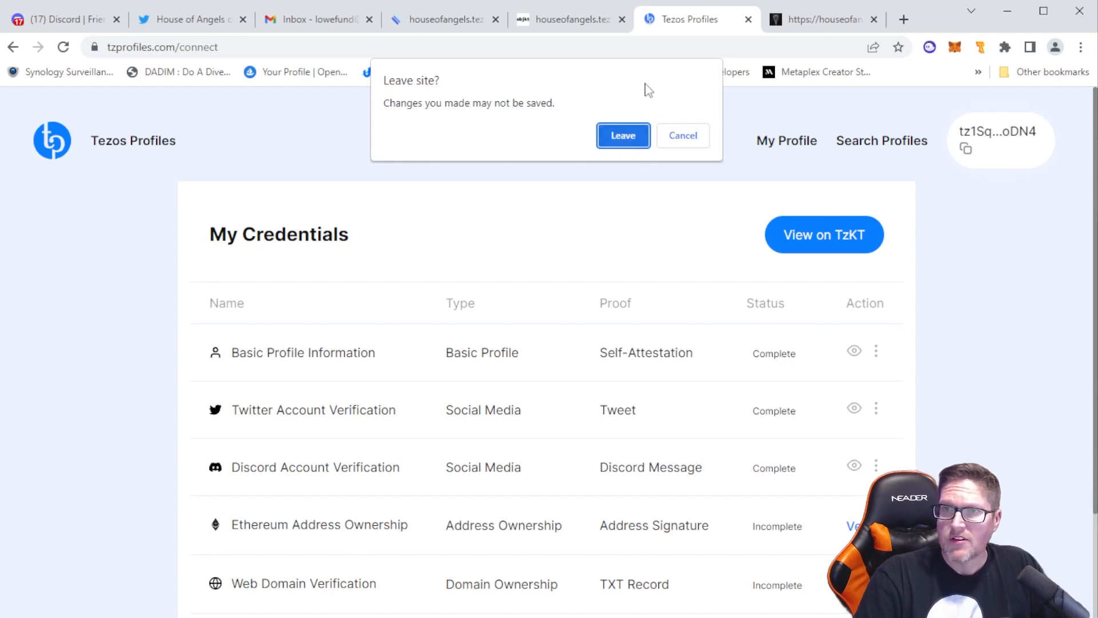
{"action": "left_click", "coordinate": [620, 136]}
{"action": "left_click", "coordinate": [661, 23]}
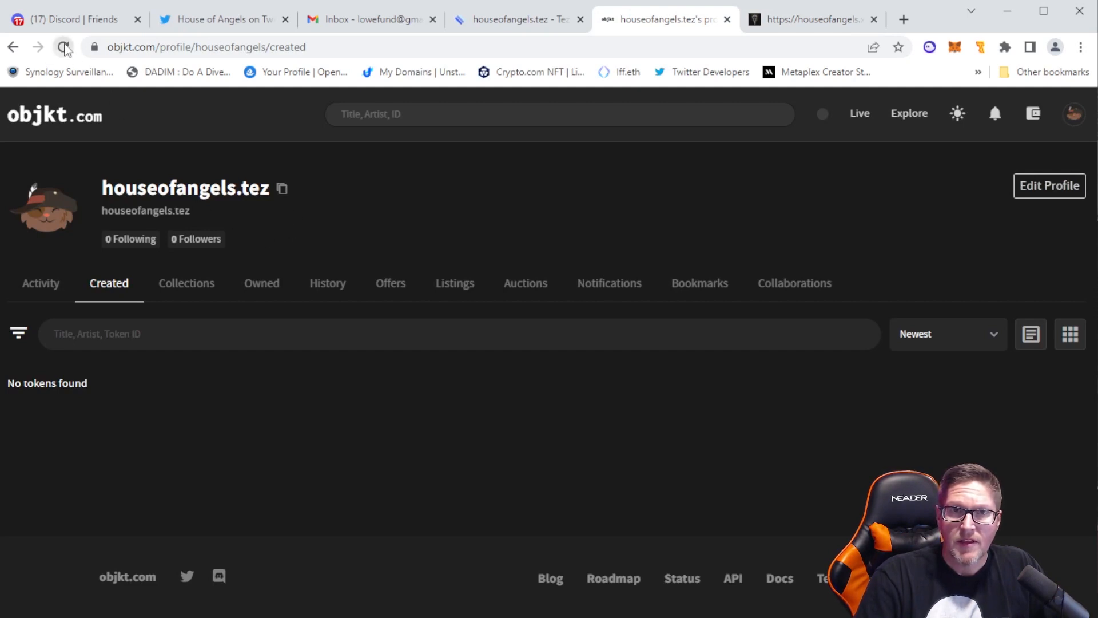
{"action": "left_click", "coordinate": [64, 47]}
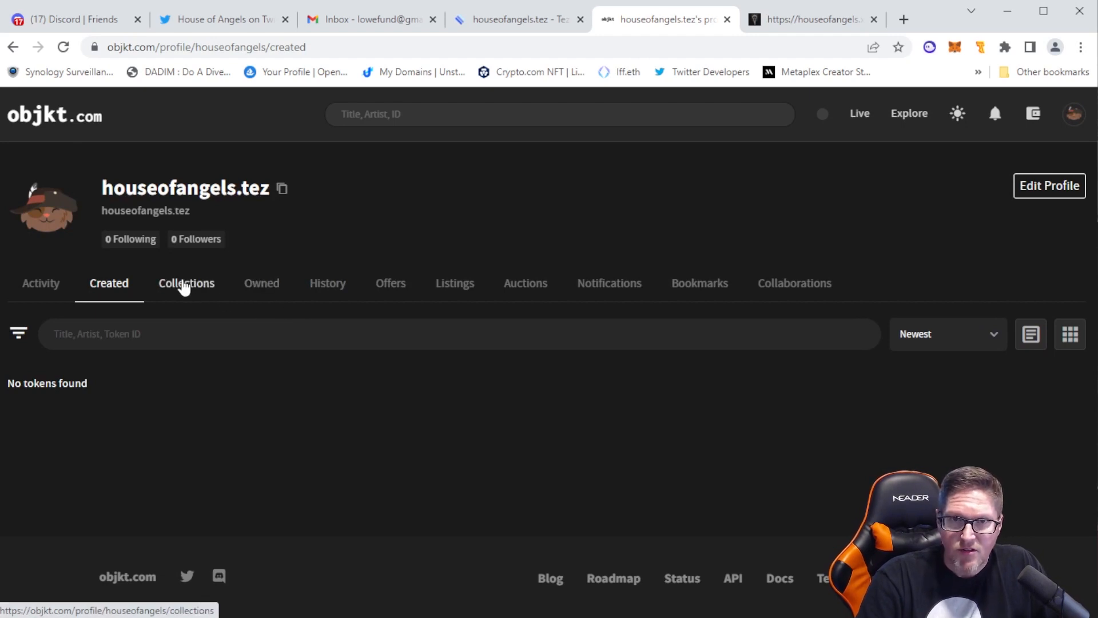
Start a new collection from the profile's collections and upload Z-Angel-0.png as the collection image
{"action": "left_click", "coordinate": [195, 289]}
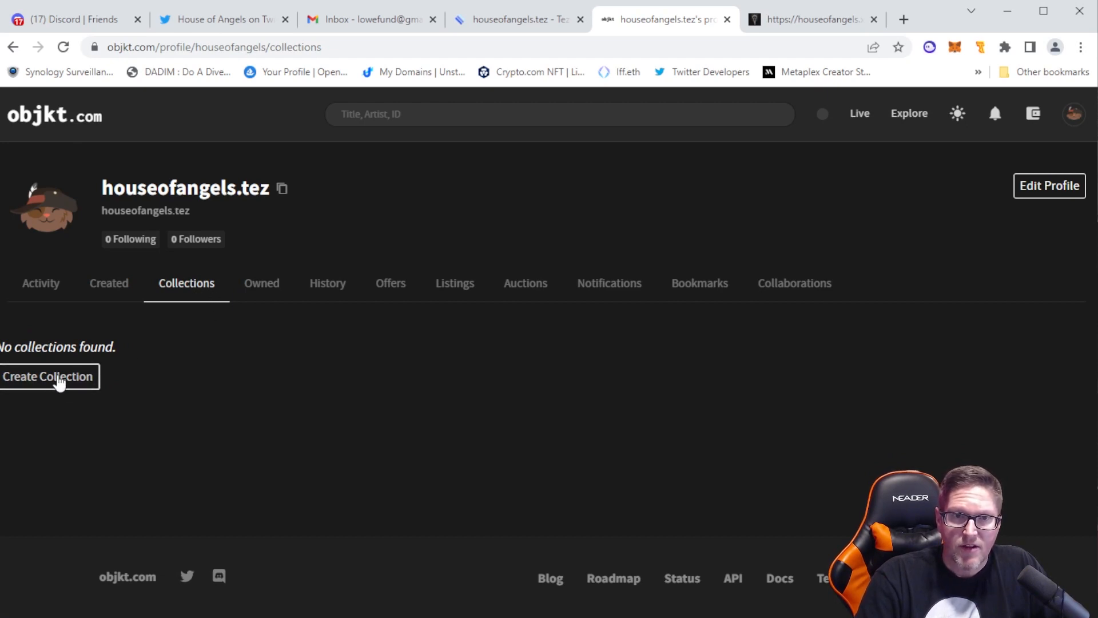
{"action": "left_click", "coordinate": [61, 384]}
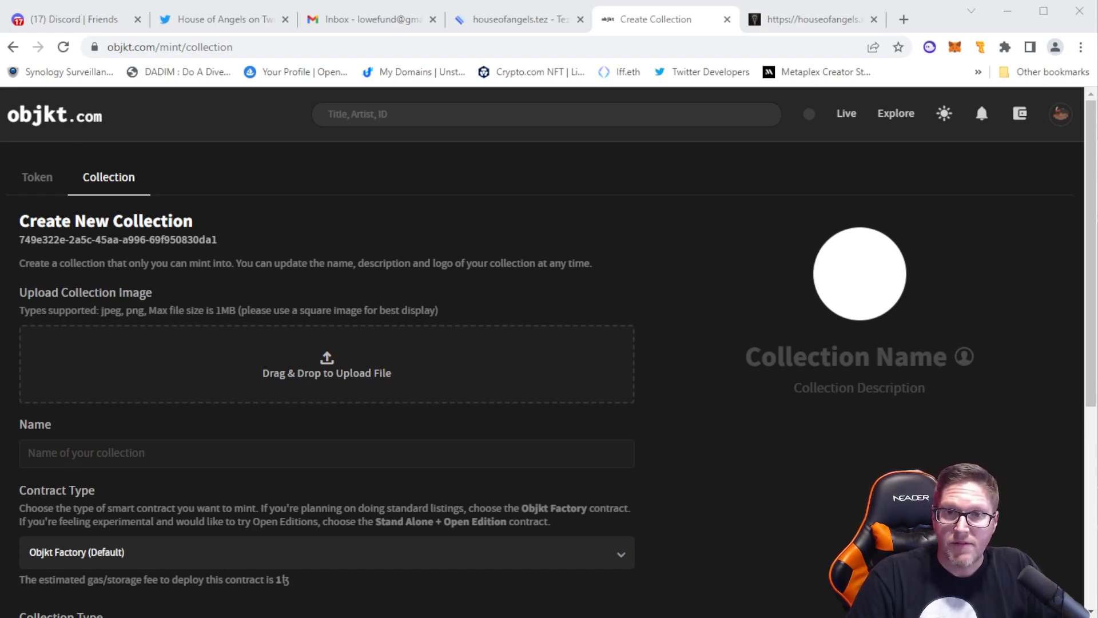
{"action": "left_click_drag", "start_coordinate": [330, 344], "coordinate": [351, 384]}
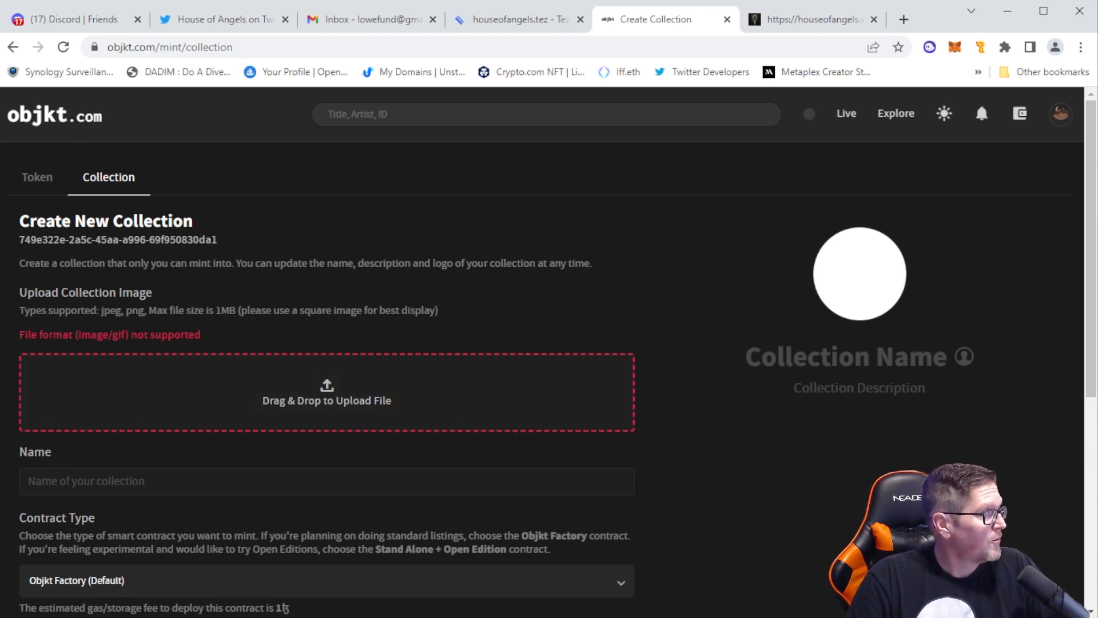
{"action": "left_click_drag", "start_coordinate": [3, 366], "coordinate": [323, 387]}
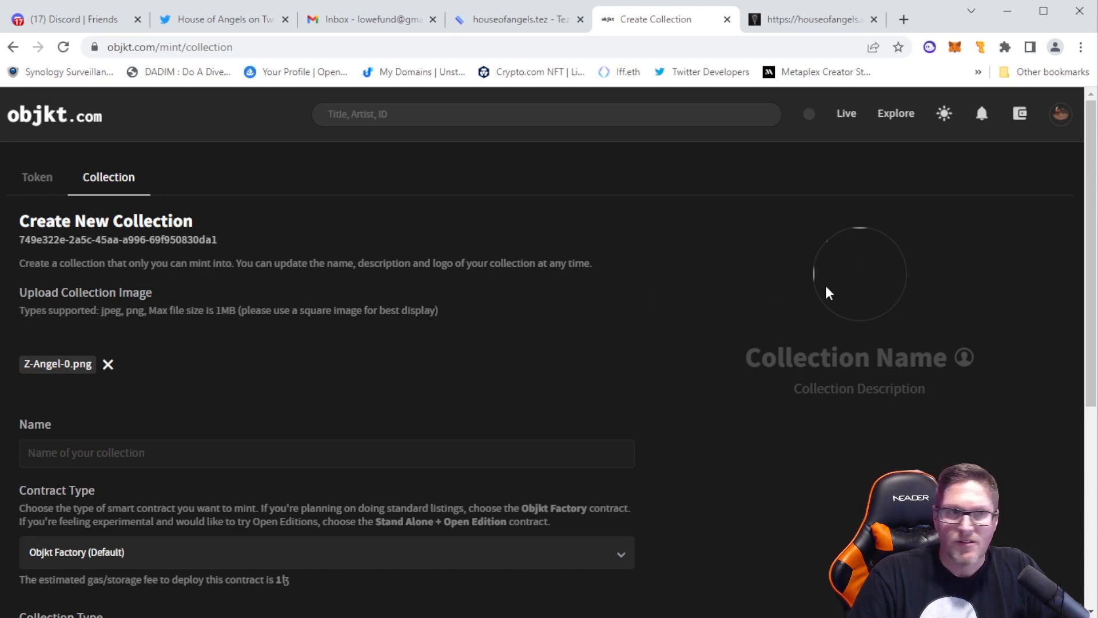
Name the collection "HOA Artist Collection"
{"action": "left_click", "coordinate": [269, 450]}
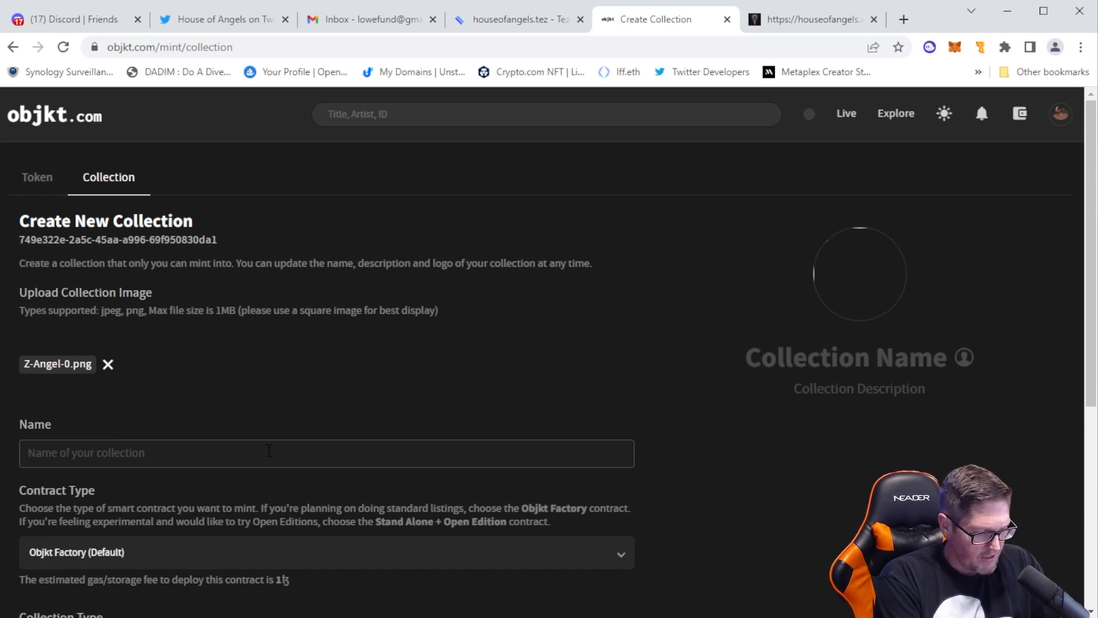
{"action": "type", "text": "HOA"}
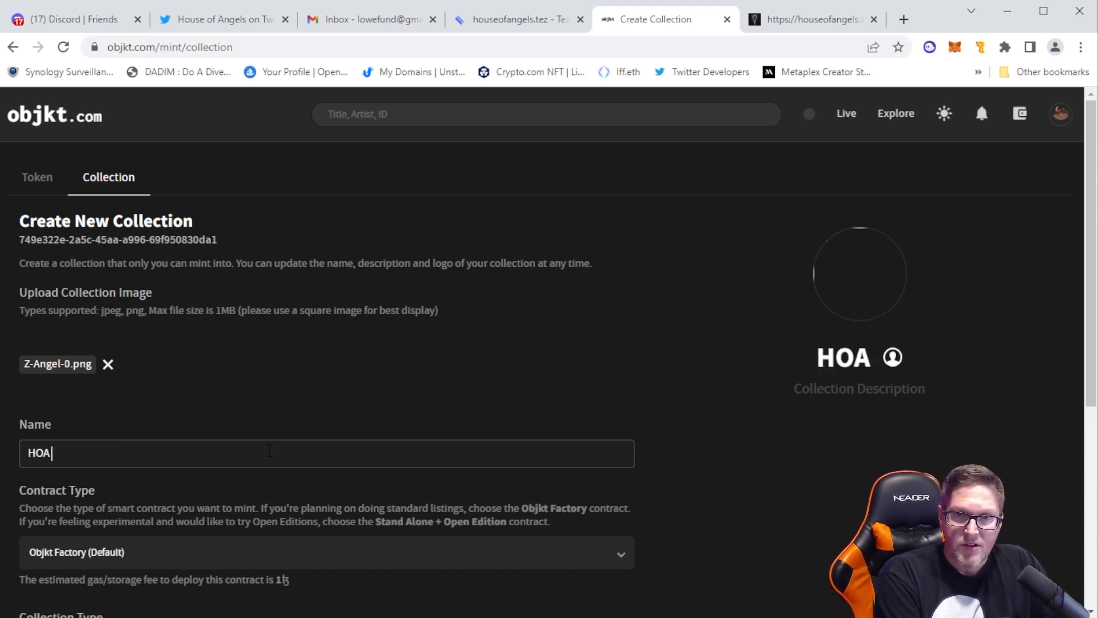
{"action": "type", "text": " Artist"}
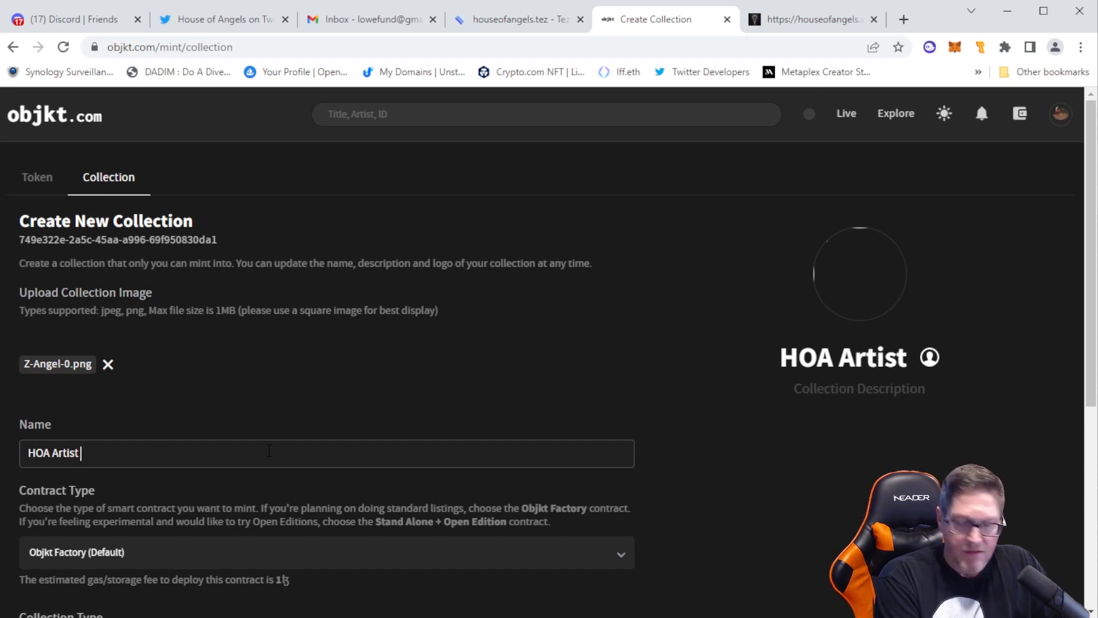
{"action": "type", "text": " Collection"}
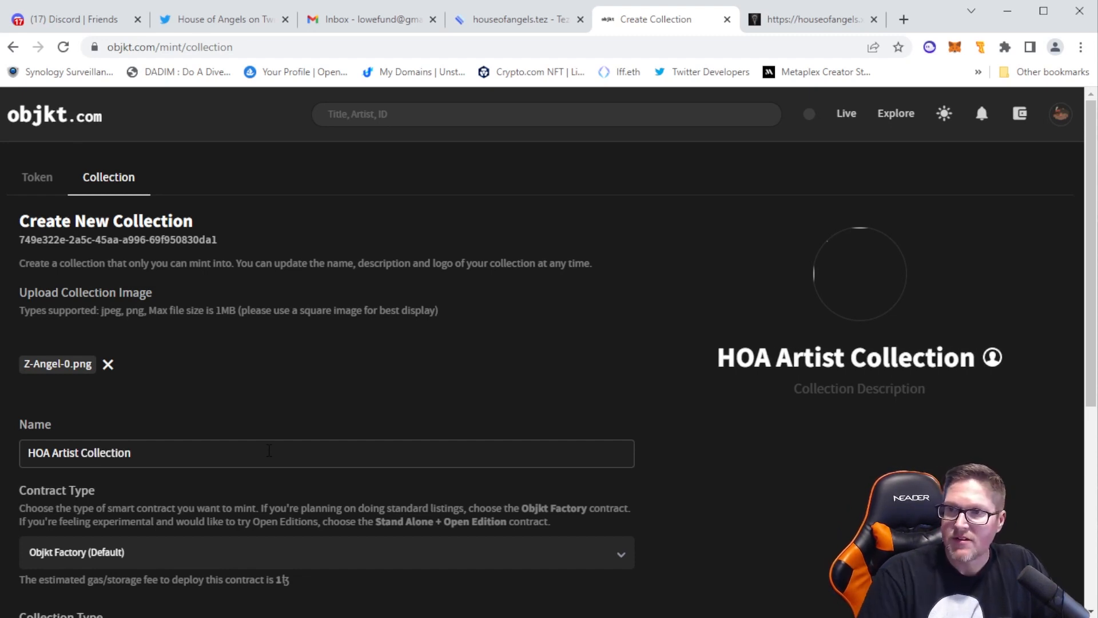
Set the contract type to Stand Alone + Open Edition and keep Art as the collection type
{"action": "scroll", "coordinate": [307, 443], "scroll_direction": "down", "scroll_amount": 3}
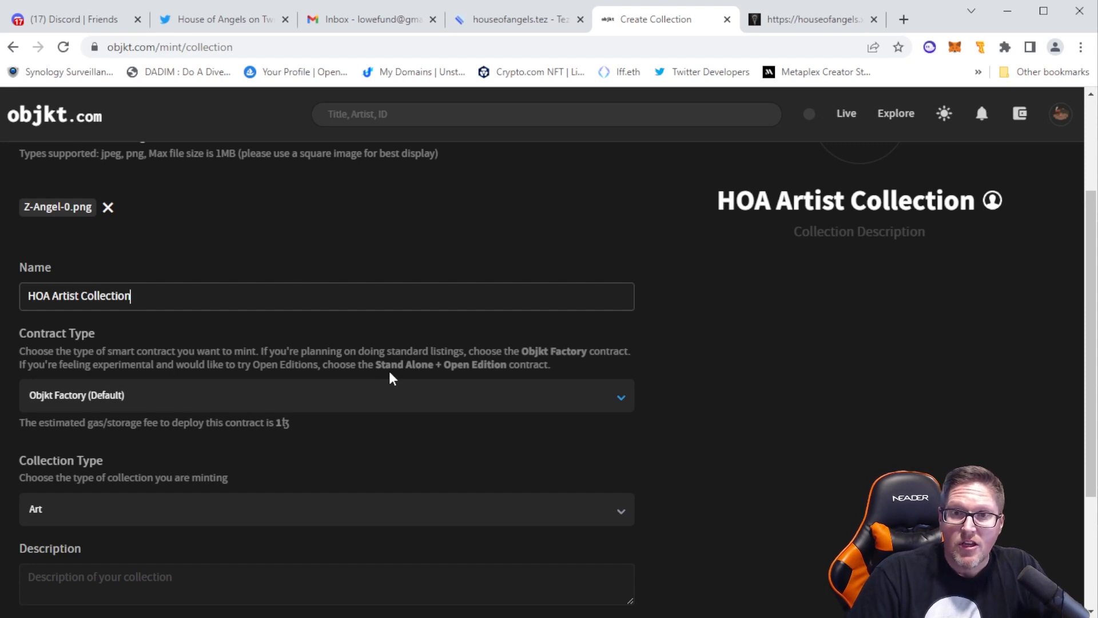
{"action": "left_click", "coordinate": [439, 405]}
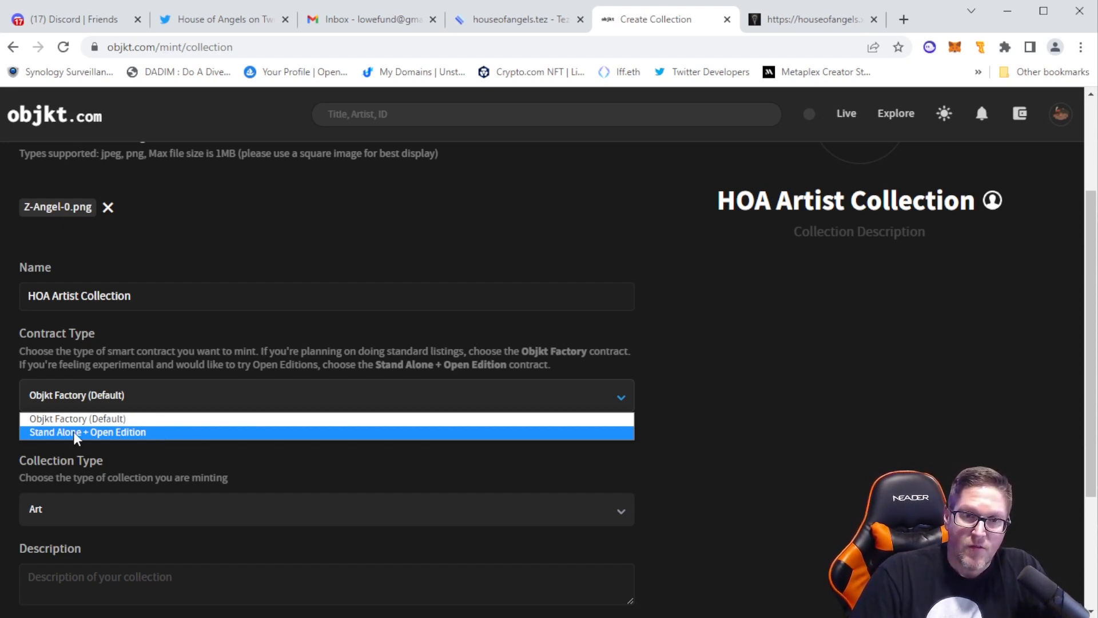
{"action": "left_click", "coordinate": [134, 430]}
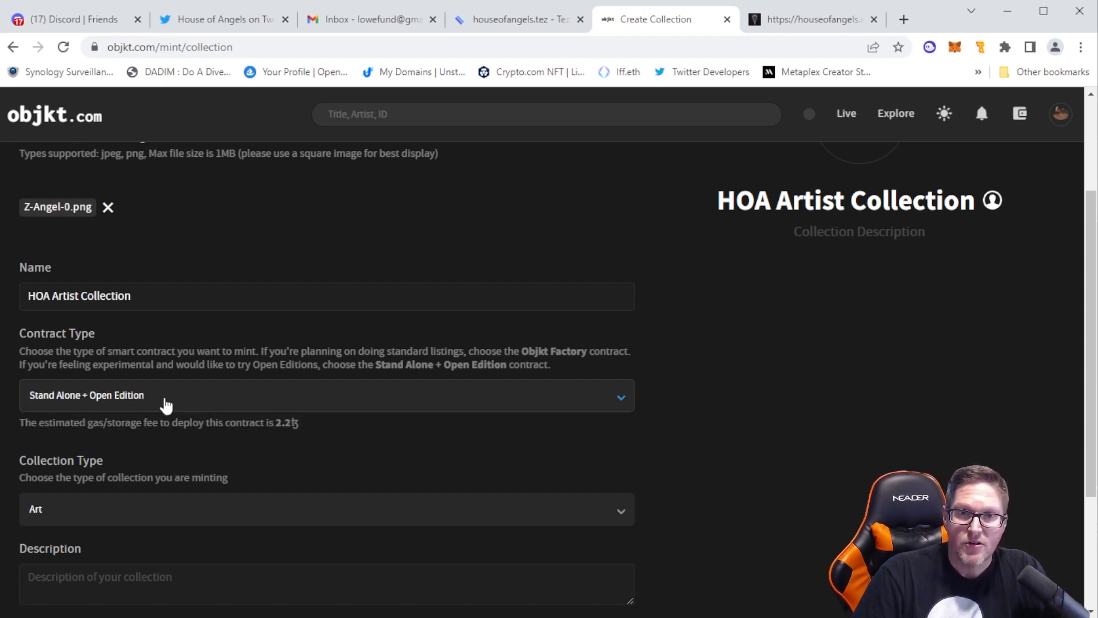
{"action": "left_click", "coordinate": [228, 512]}
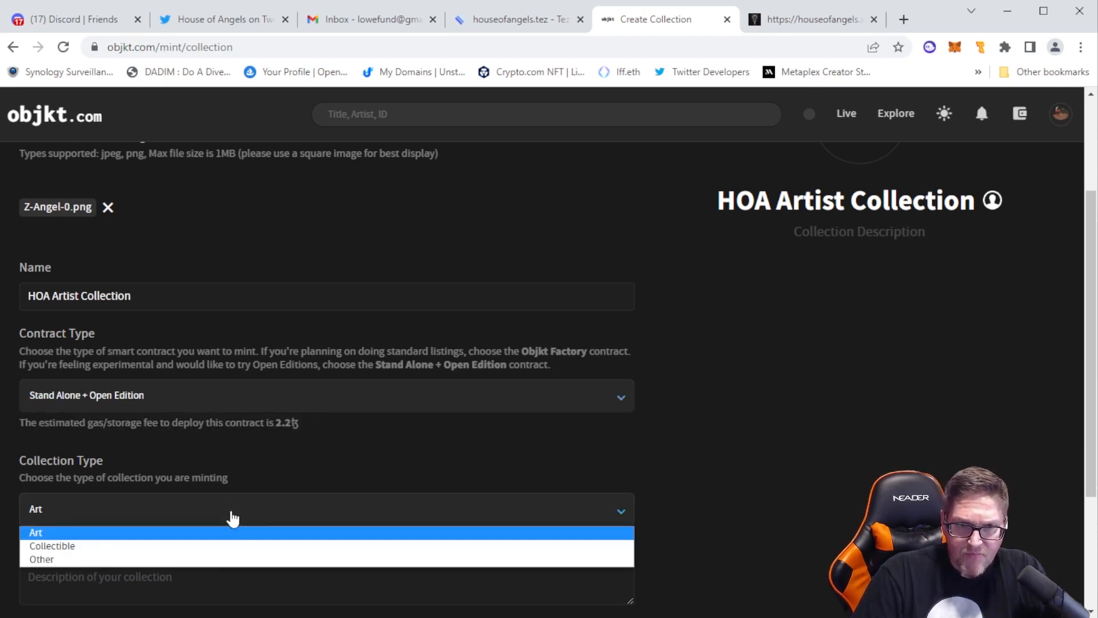
{"action": "left_click", "coordinate": [233, 517]}
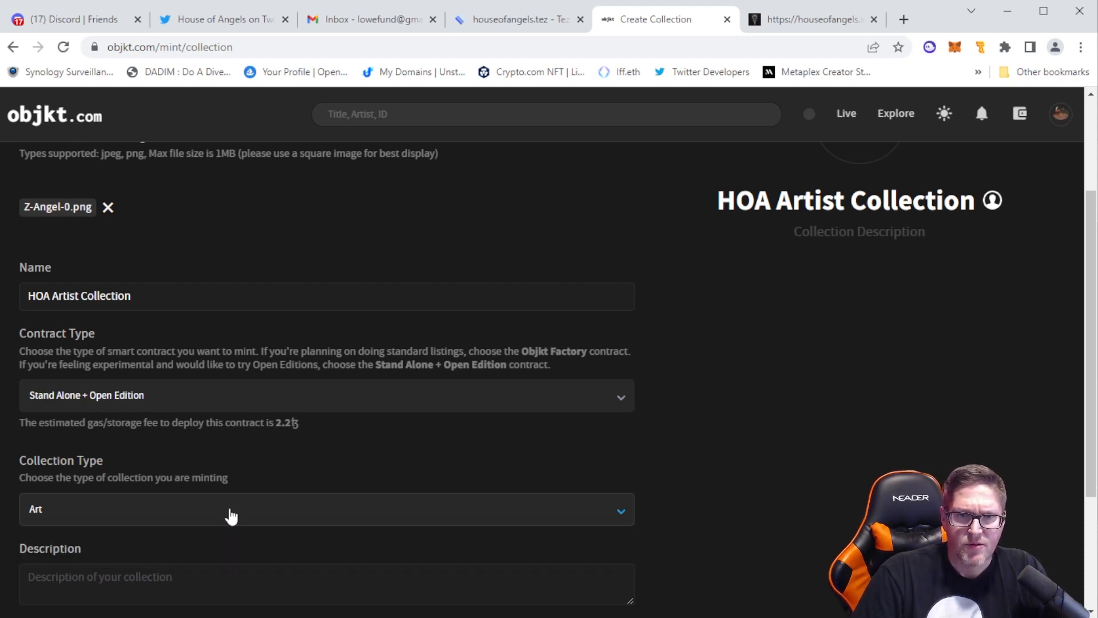
Enter the collection description "Changing the World One NFT at a Time"
{"action": "scroll", "coordinate": [685, 461], "scroll_direction": "down", "scroll_amount": 3}
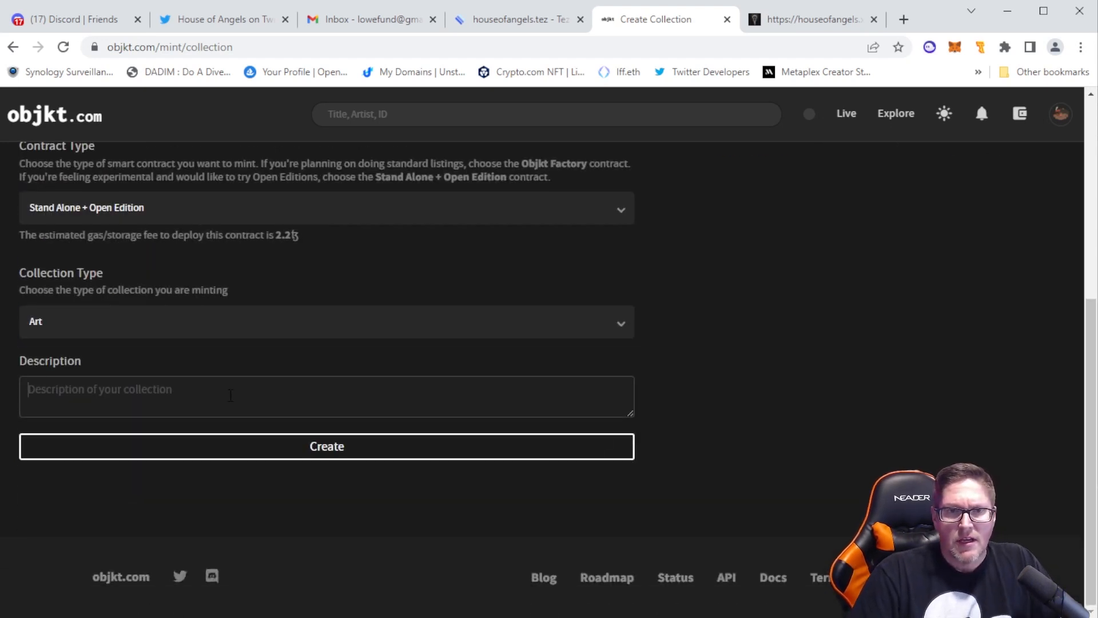
{"action": "left_click", "coordinate": [231, 396]}
{"action": "type", "text": "Cha"}
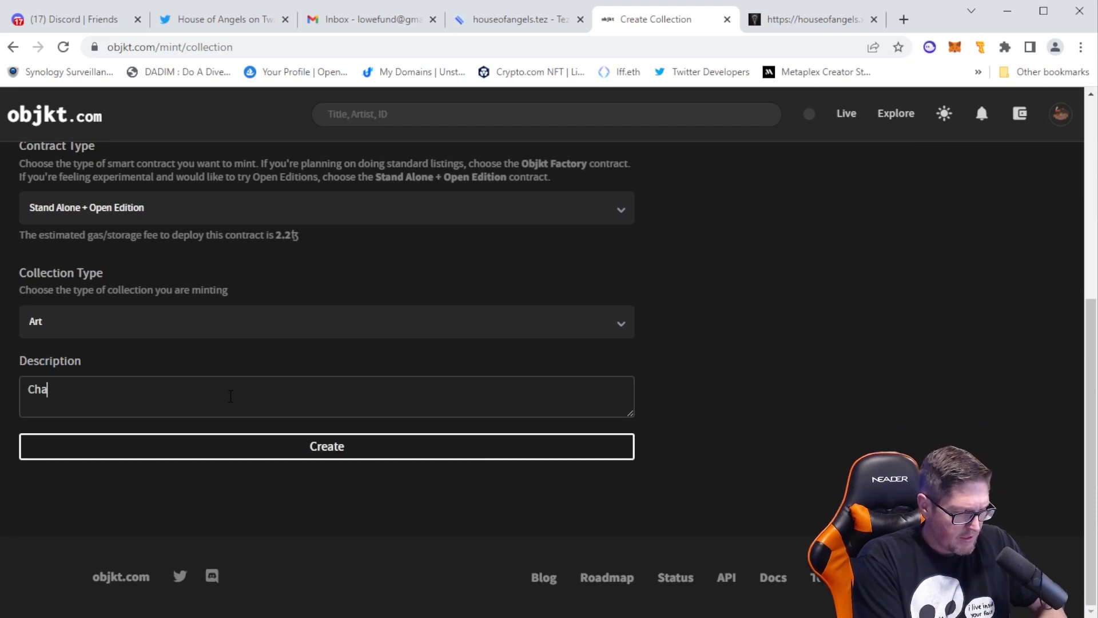
{"action": "type", "text": "nging the World One NFT"}
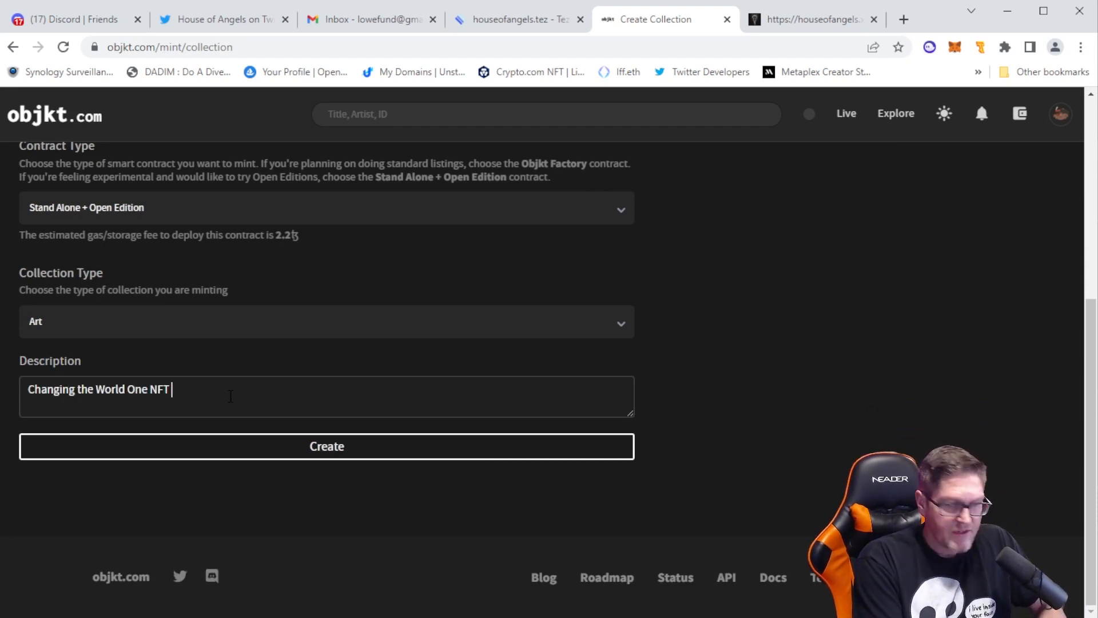
{"action": "type", "text": " at a Time"}
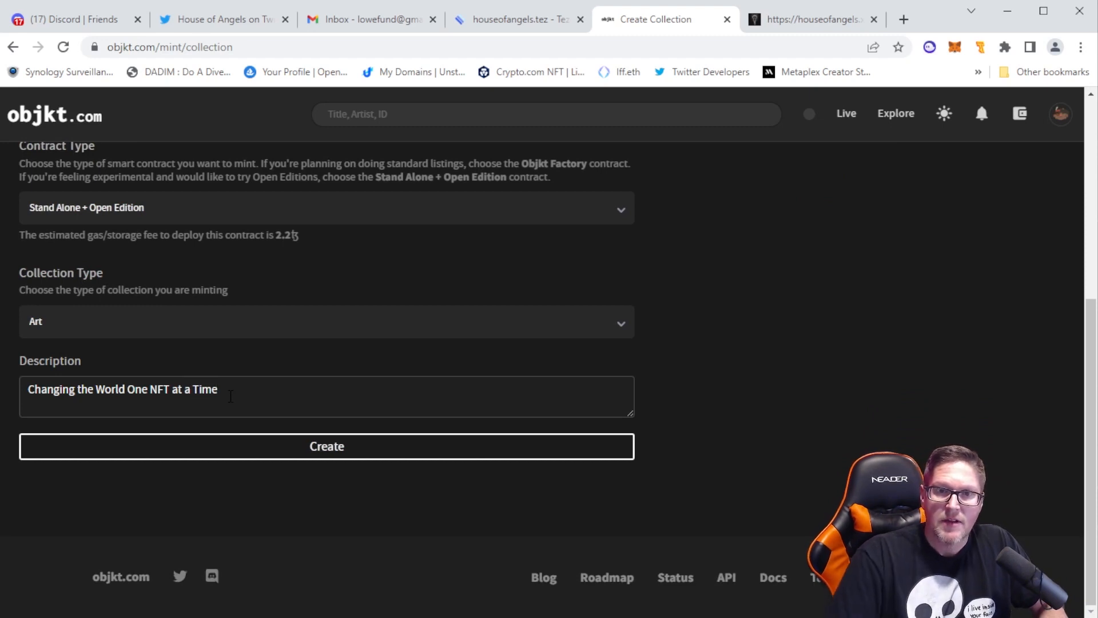
Create the collection and confirm its origination operation in Temple Wallet
{"action": "left_click", "coordinate": [345, 457]}
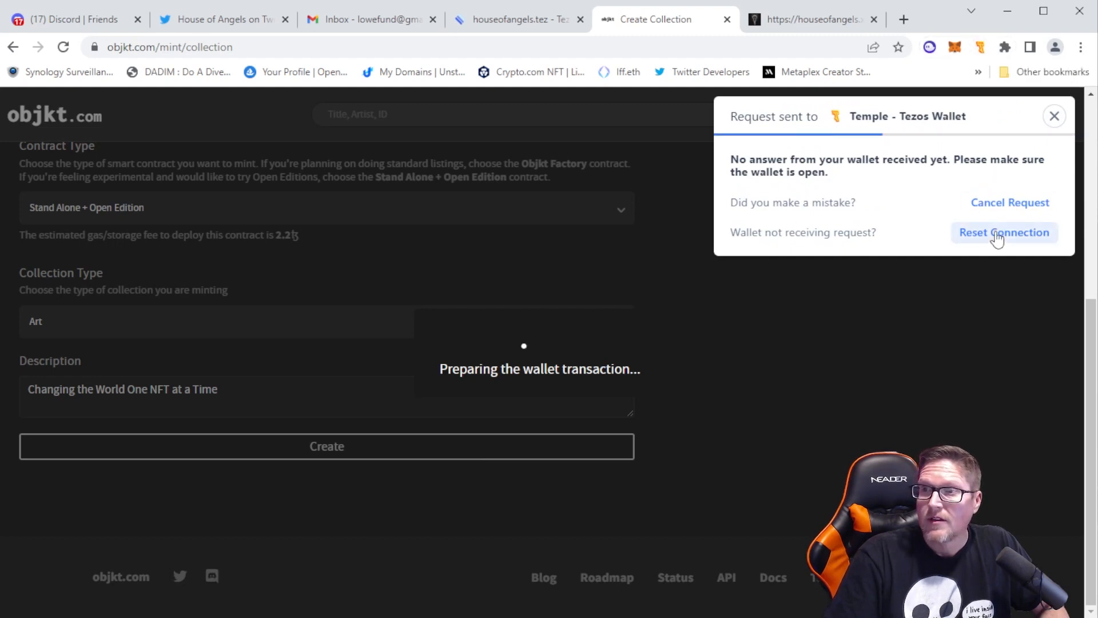
{"action": "left_click", "coordinate": [996, 233]}
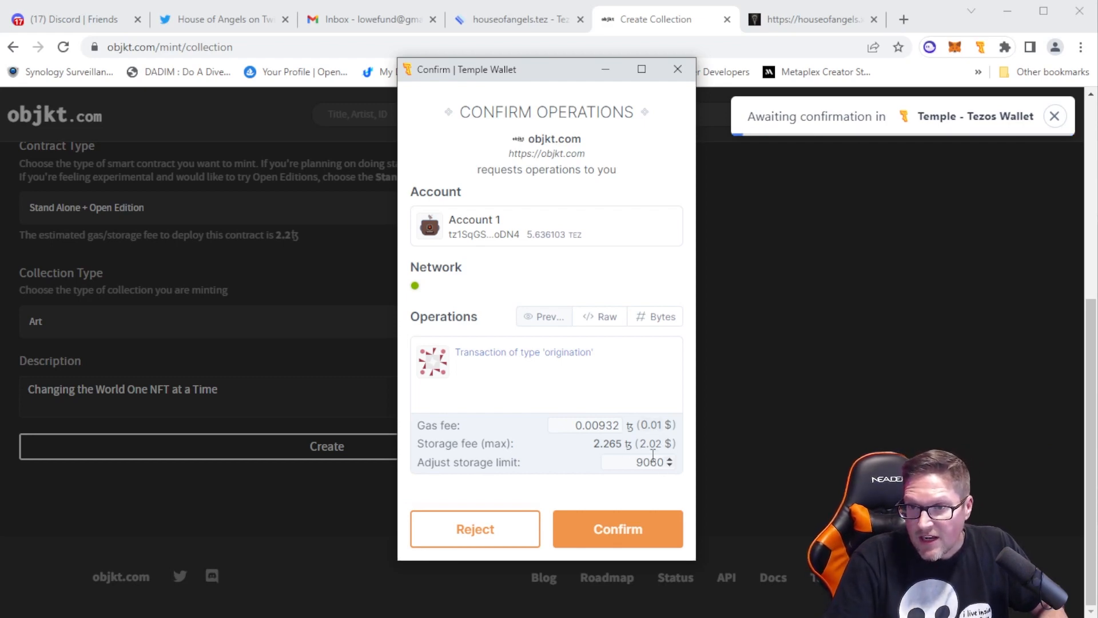
{"action": "left_click", "coordinate": [639, 535]}
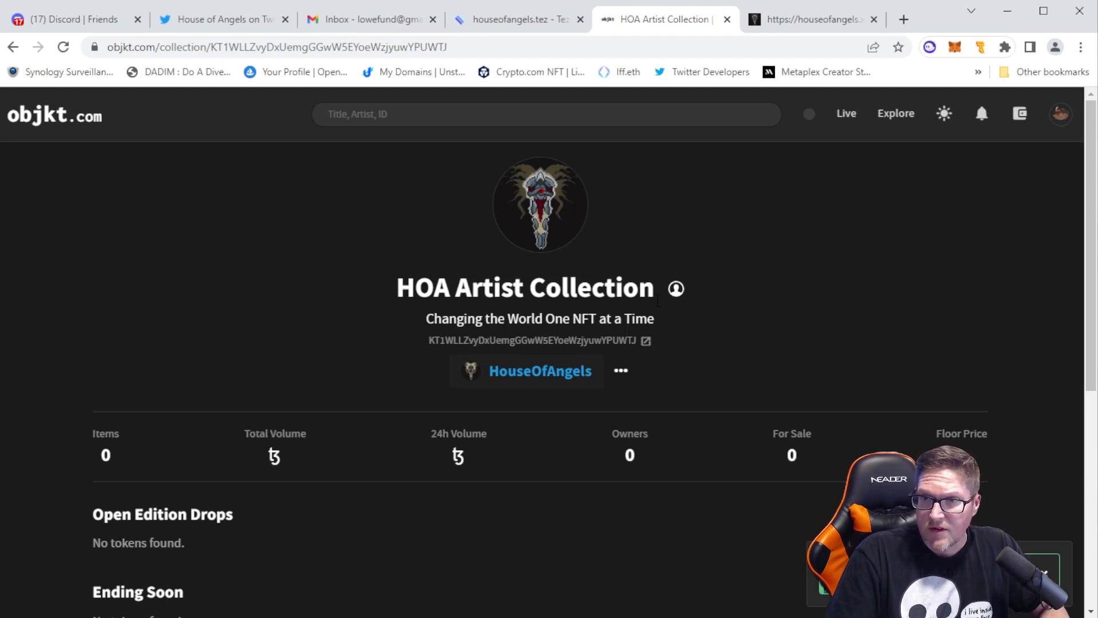
Look over the new HOA Artist Collection page, including its header, statistics and token sections
{"action": "mouse_move", "coordinate": [677, 290]}
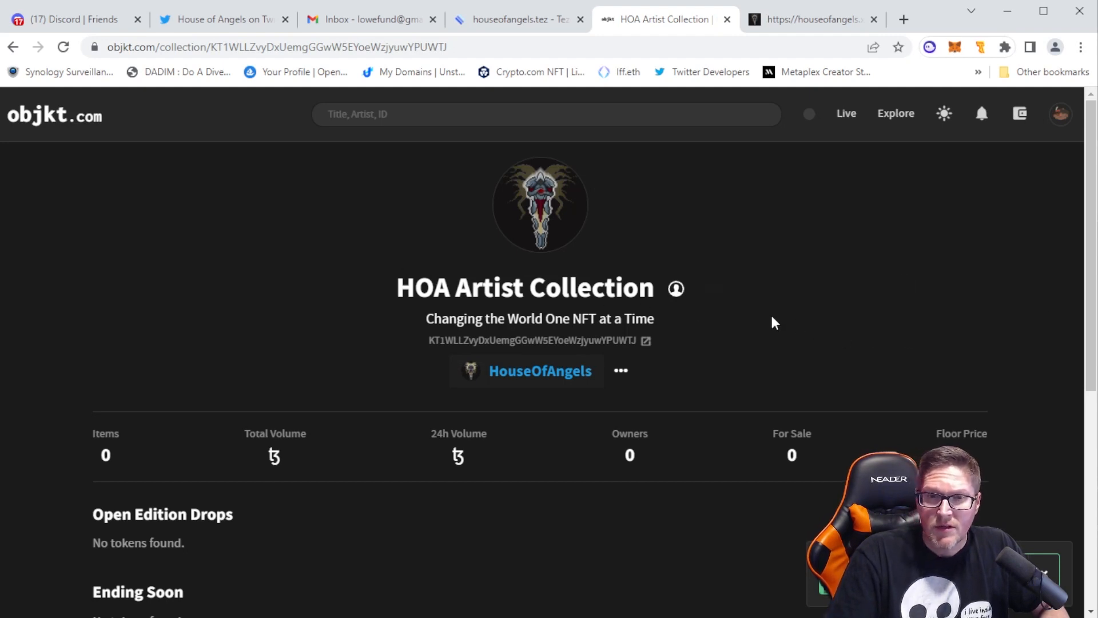
{"action": "scroll", "coordinate": [770, 321], "scroll_direction": "down", "scroll_amount": 4}
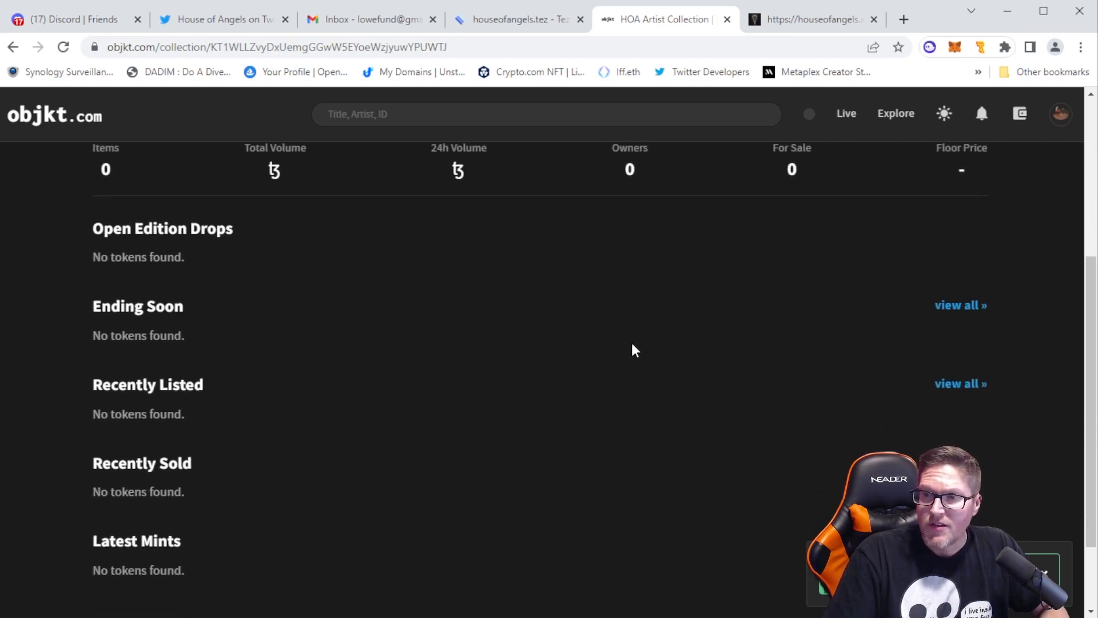
{"action": "scroll", "coordinate": [630, 346], "scroll_direction": "up", "scroll_amount": 5}
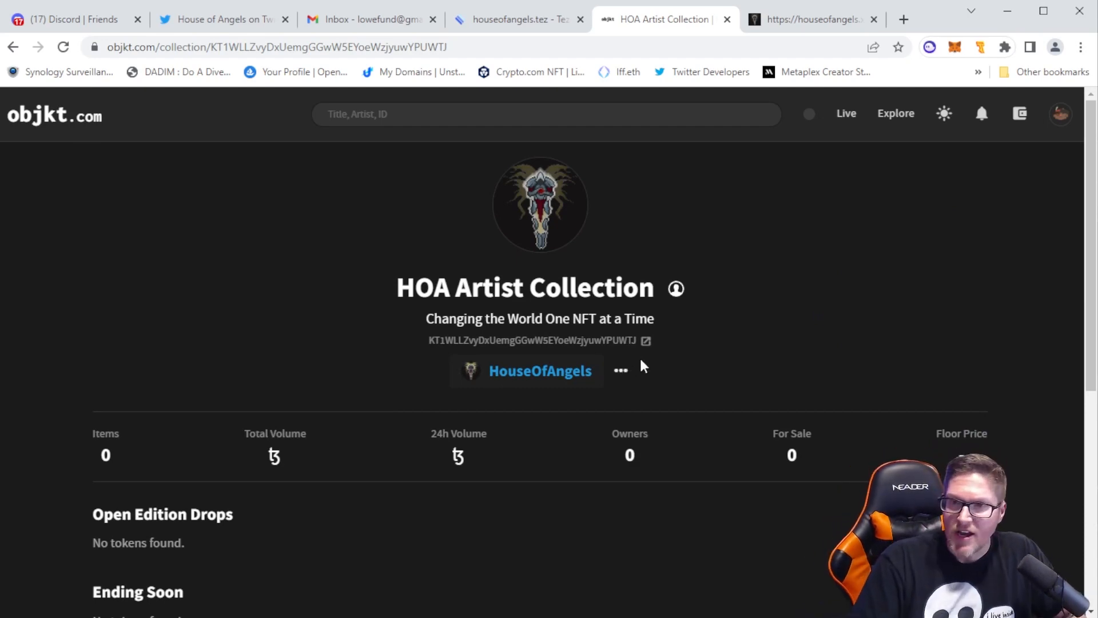
{"action": "scroll", "coordinate": [397, 448], "scroll_direction": "down", "scroll_amount": 4}
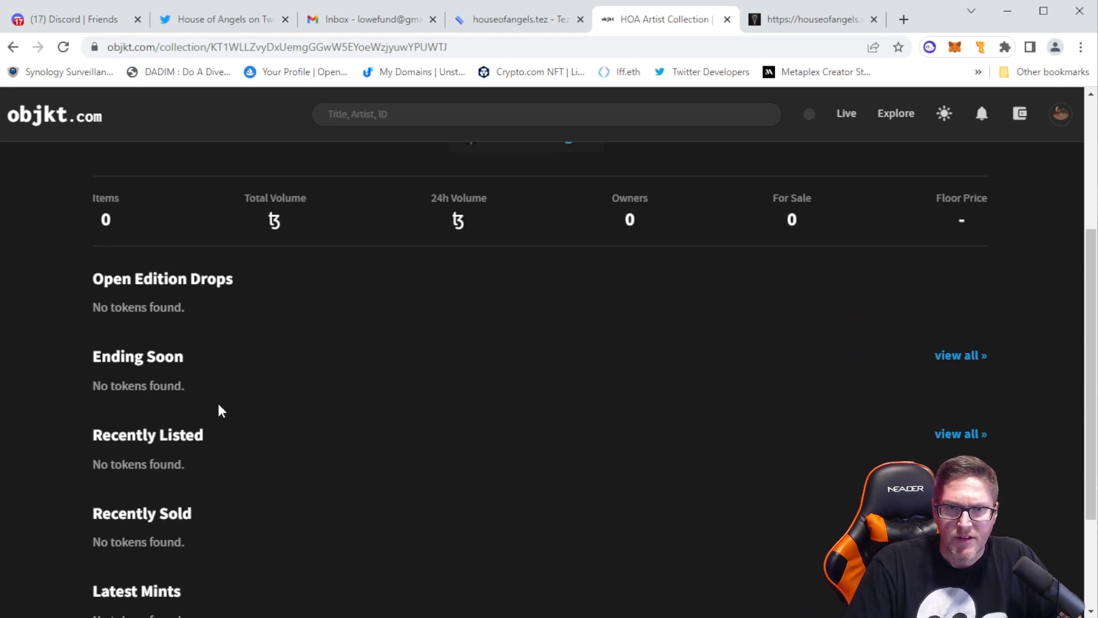
Open the form for creating a new token from the account options
{"action": "scroll", "coordinate": [399, 408], "scroll_direction": "up", "scroll_amount": 4}
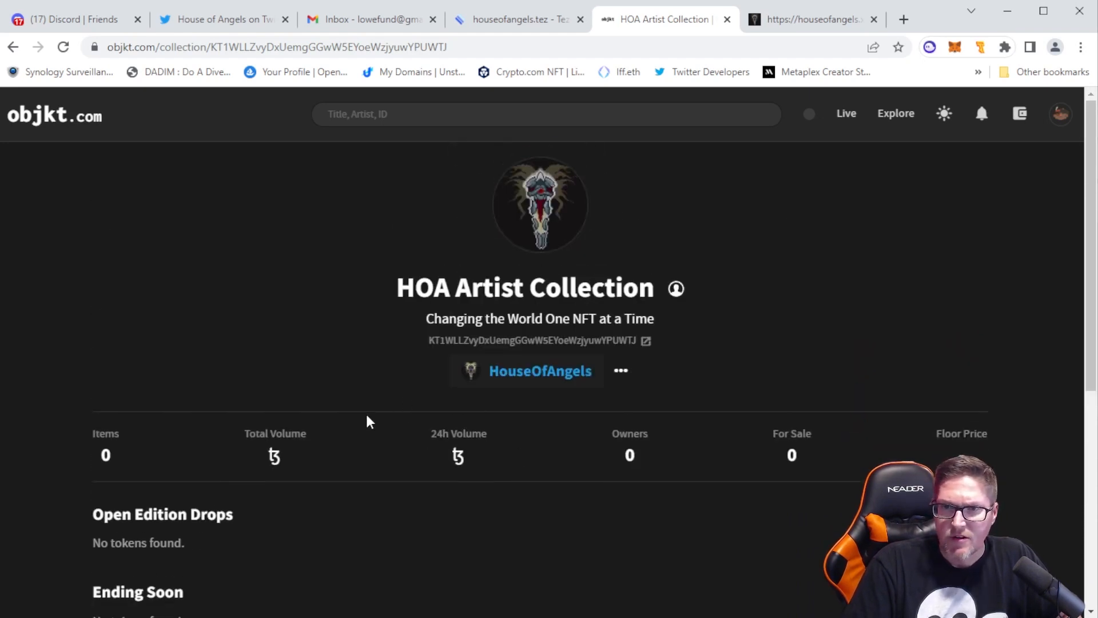
{"action": "left_click", "coordinate": [1060, 114]}
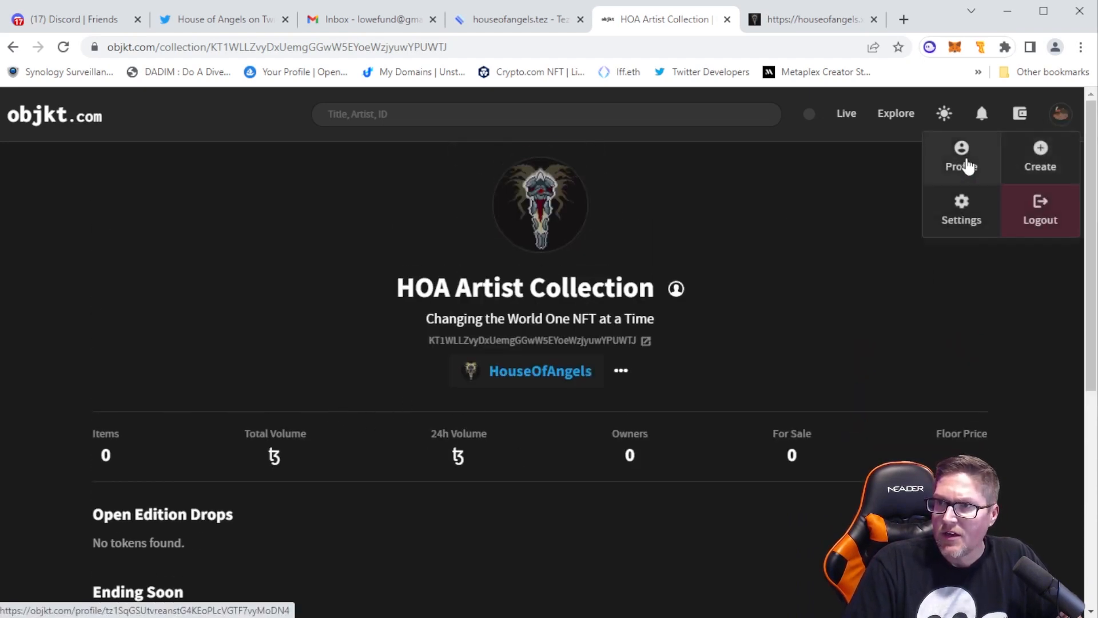
{"action": "left_click", "coordinate": [1036, 154]}
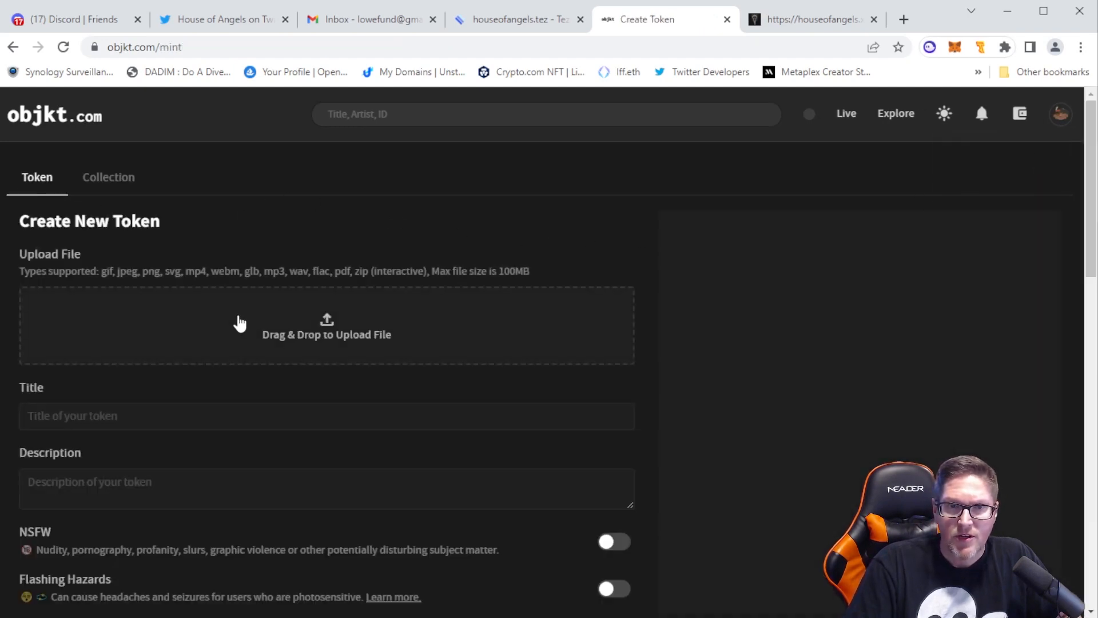
Check which collections the new token can be assigned to, keeping HOA Artist Collection selected
{"action": "scroll", "coordinate": [239, 323], "scroll_direction": "down", "scroll_amount": 3}
{"action": "scroll", "coordinate": [239, 324], "scroll_direction": "down", "scroll_amount": 5}
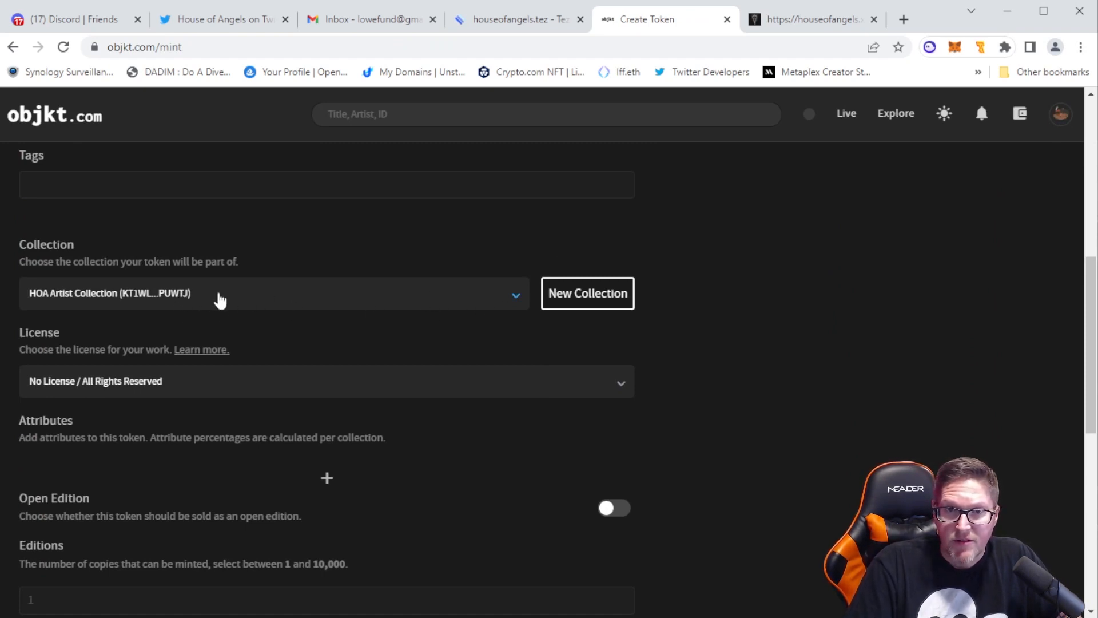
{"action": "left_click", "coordinate": [513, 299]}
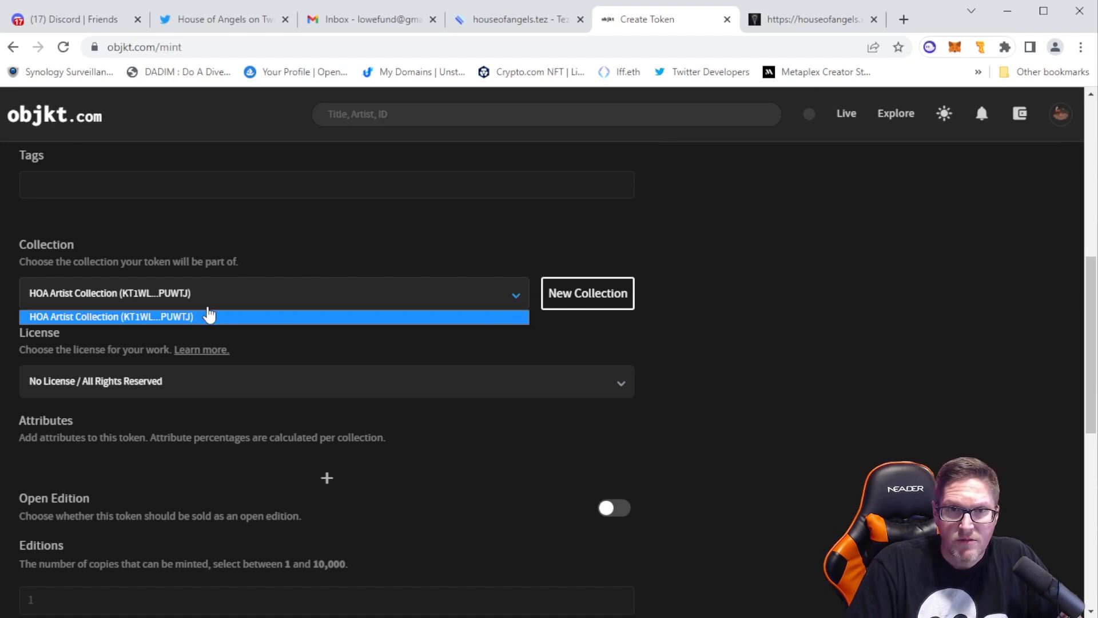
{"action": "left_click", "coordinate": [518, 305]}
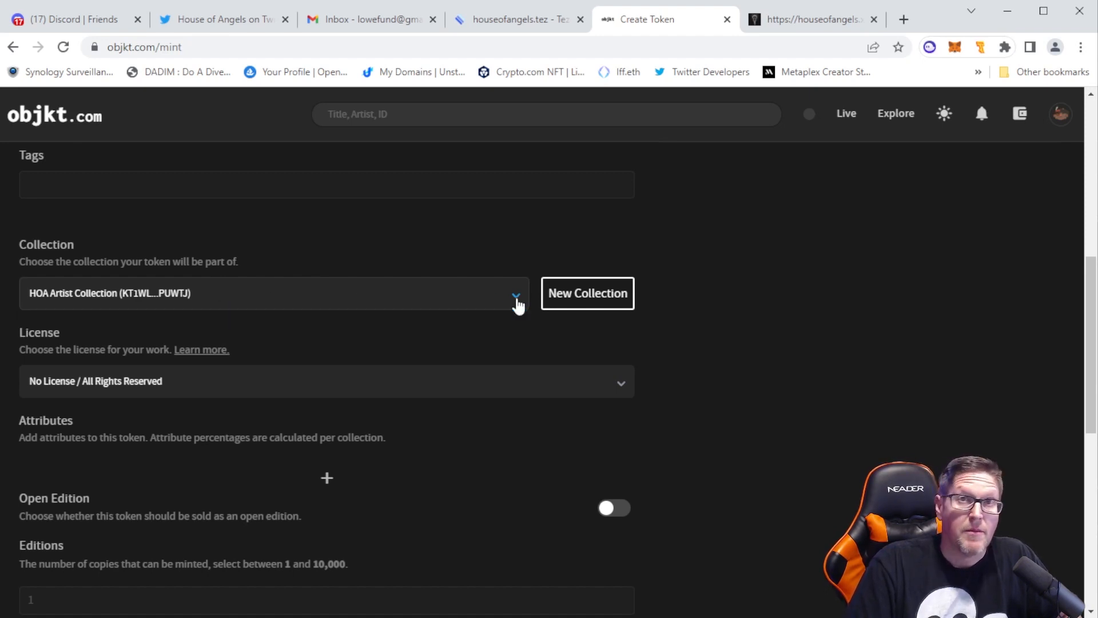
{"action": "left_click", "coordinate": [517, 304]}
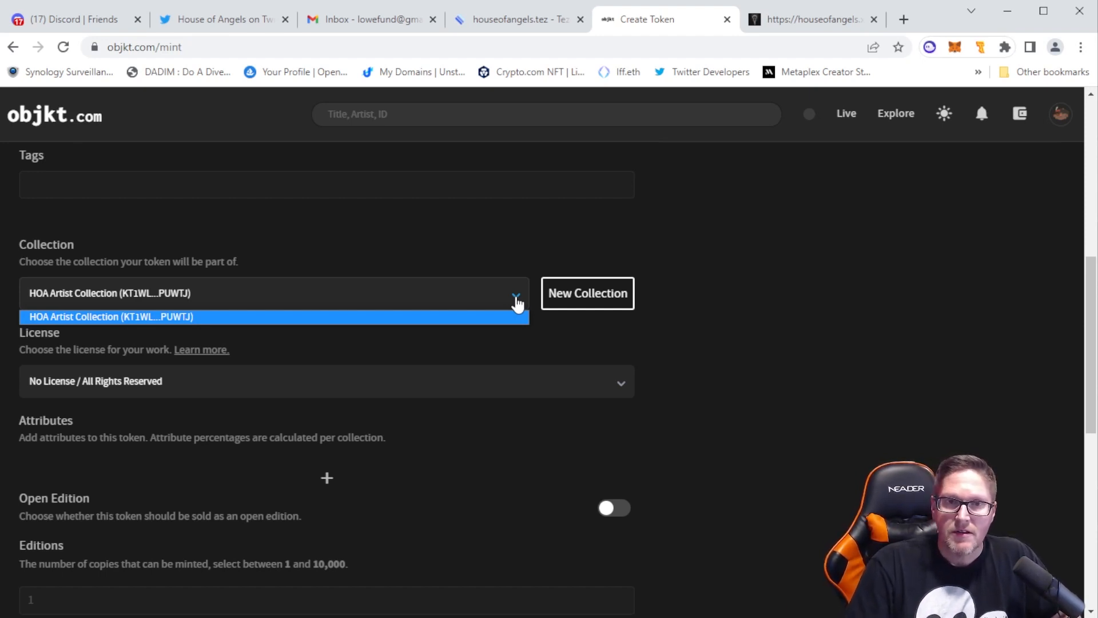
{"action": "left_click", "coordinate": [518, 303]}
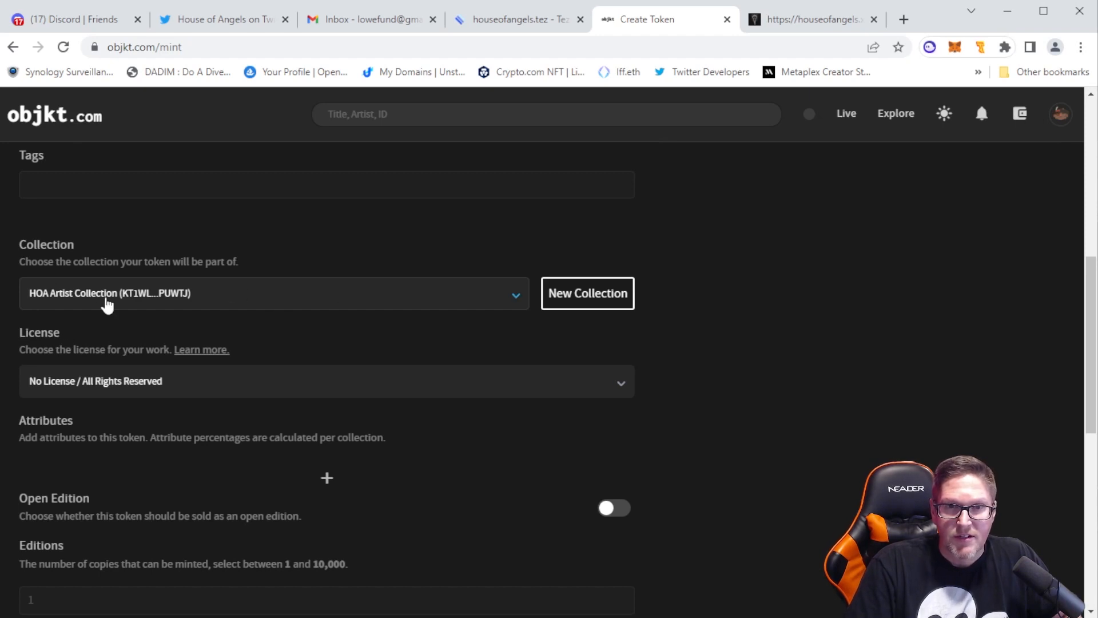
{"action": "left_click", "coordinate": [514, 299]}
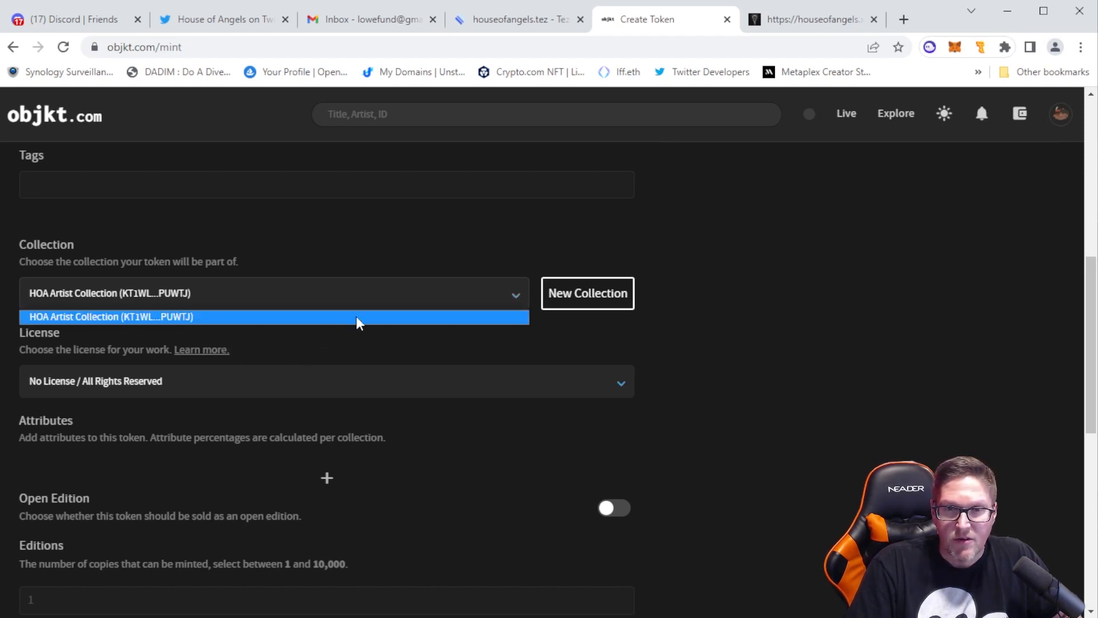
{"action": "left_click", "coordinate": [510, 296]}
Look through the new token form, from the file upload, title and description fields to the royalty and server settings
{"action": "scroll", "coordinate": [440, 363], "scroll_direction": "up", "scroll_amount": 1}
{"action": "scroll", "coordinate": [440, 363], "scroll_direction": "up", "scroll_amount": 7}
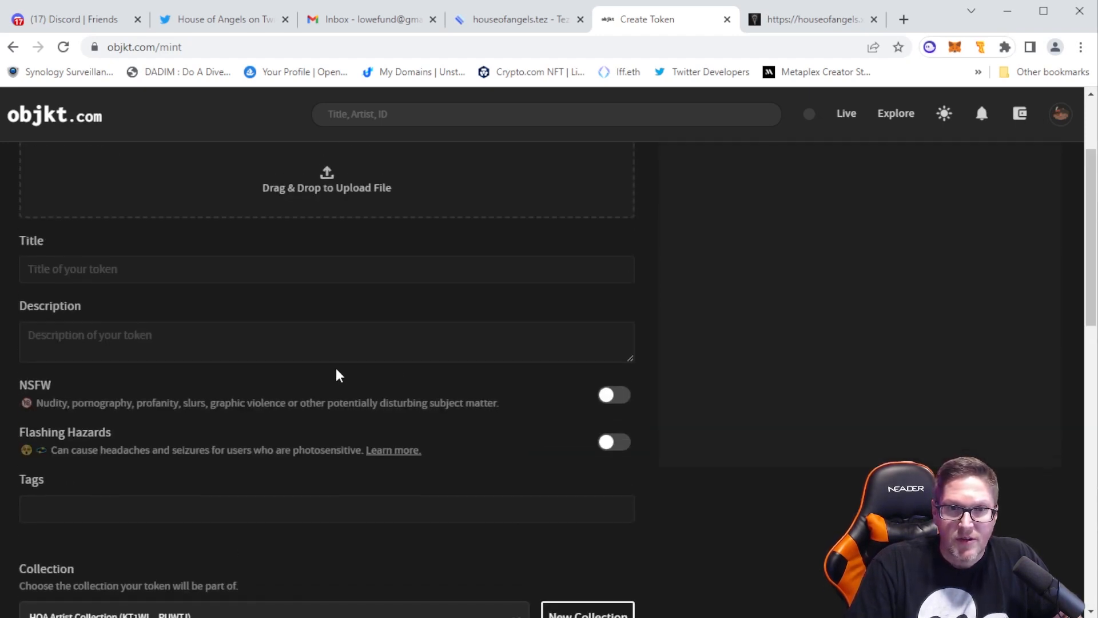
{"action": "scroll", "coordinate": [240, 366], "scroll_direction": "down", "scroll_amount": 8}
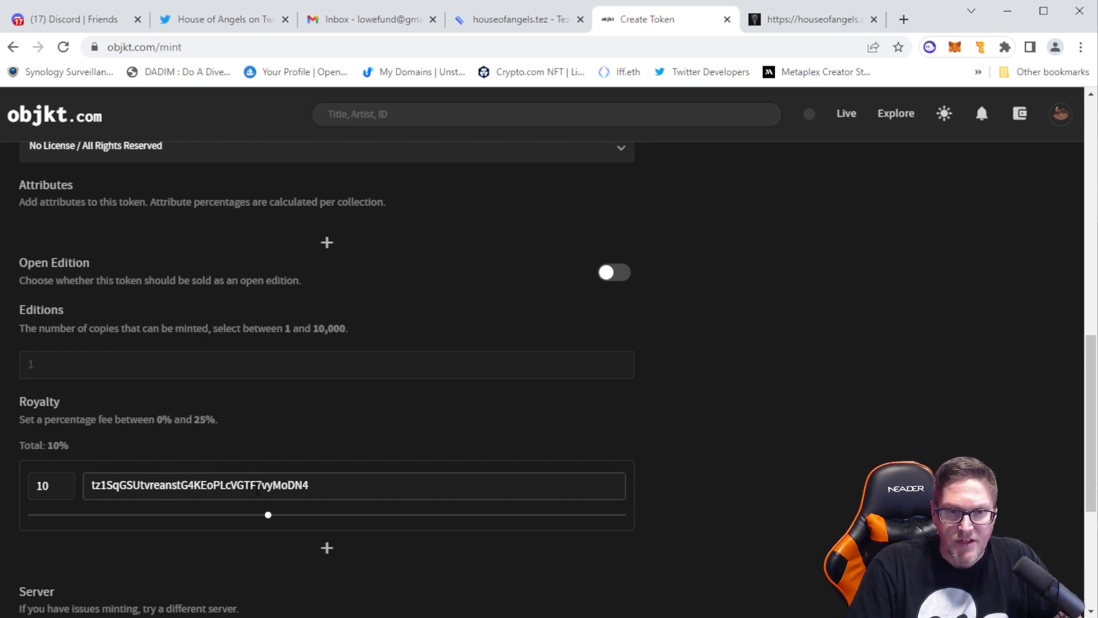
{"action": "scroll", "coordinate": [258, 491], "scroll_direction": "up", "scroll_amount": 1}
{"action": "scroll", "coordinate": [259, 491], "scroll_direction": "down", "scroll_amount": 3}
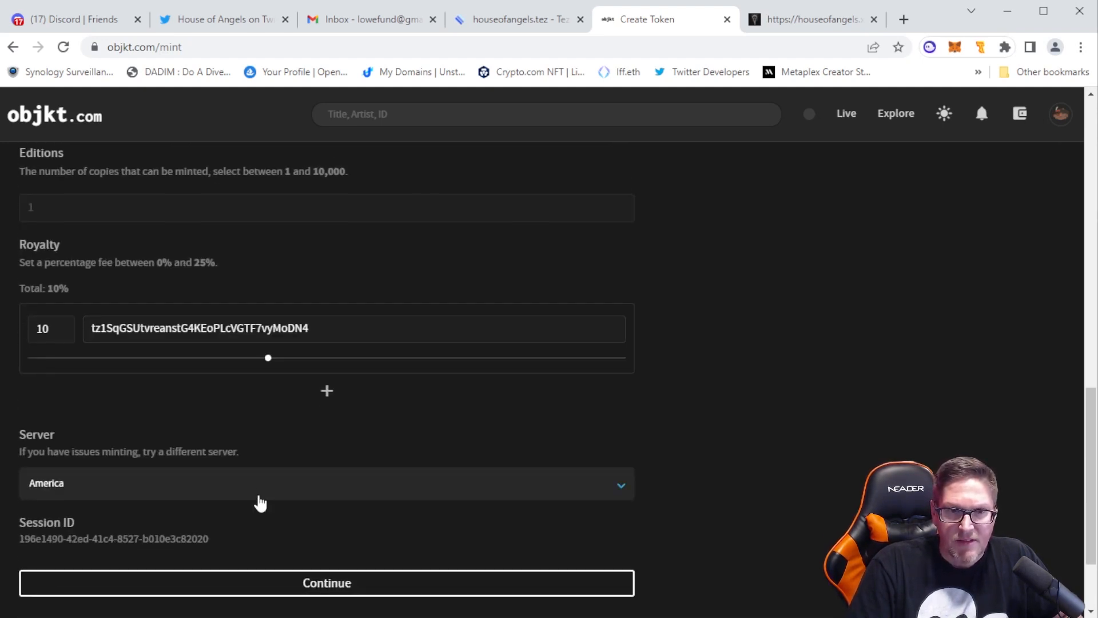
{"action": "scroll", "coordinate": [260, 502], "scroll_direction": "down", "scroll_amount": 1}
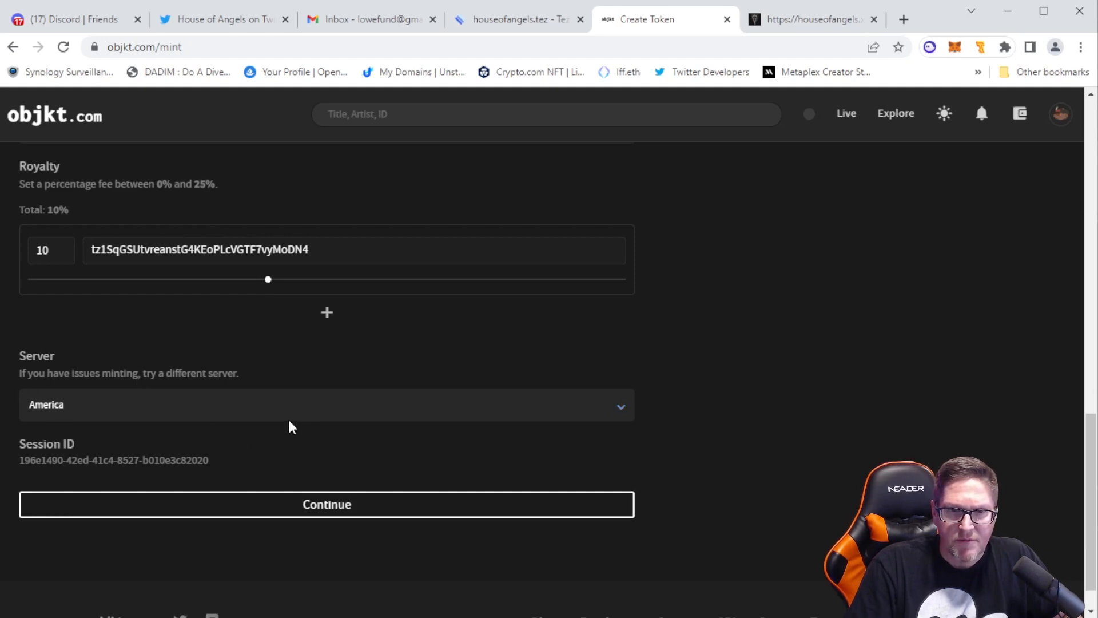
{"action": "scroll", "coordinate": [289, 426], "scroll_direction": "up", "scroll_amount": 15}
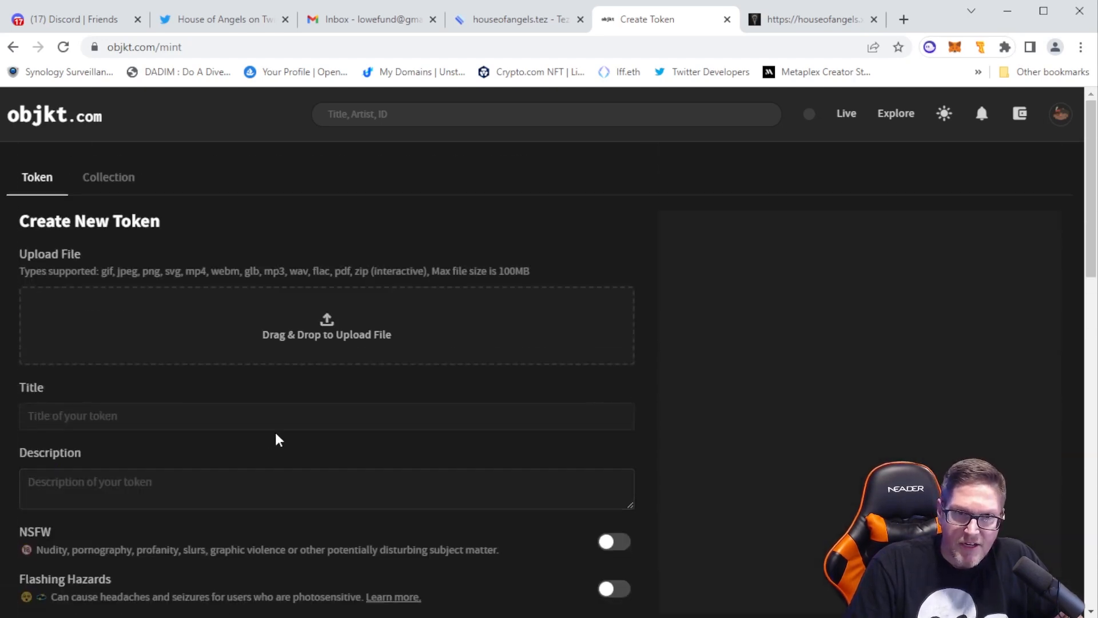
{"action": "left_click", "coordinate": [169, 419]}
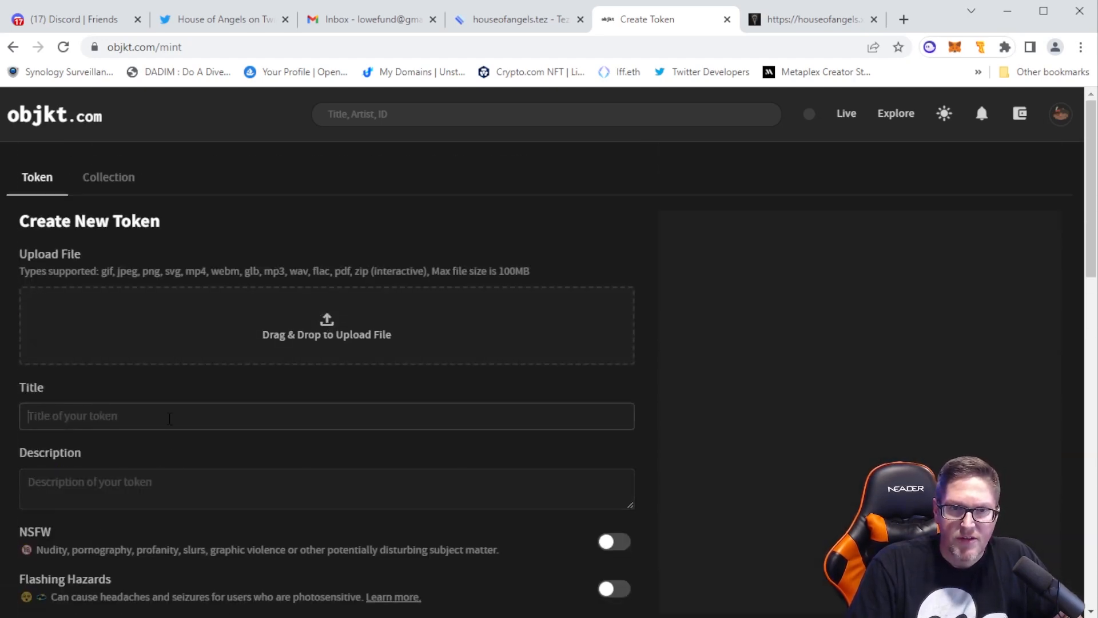
{"action": "left_click", "coordinate": [292, 476]}
{"action": "scroll", "coordinate": [360, 375], "scroll_direction": "down", "scroll_amount": 5}
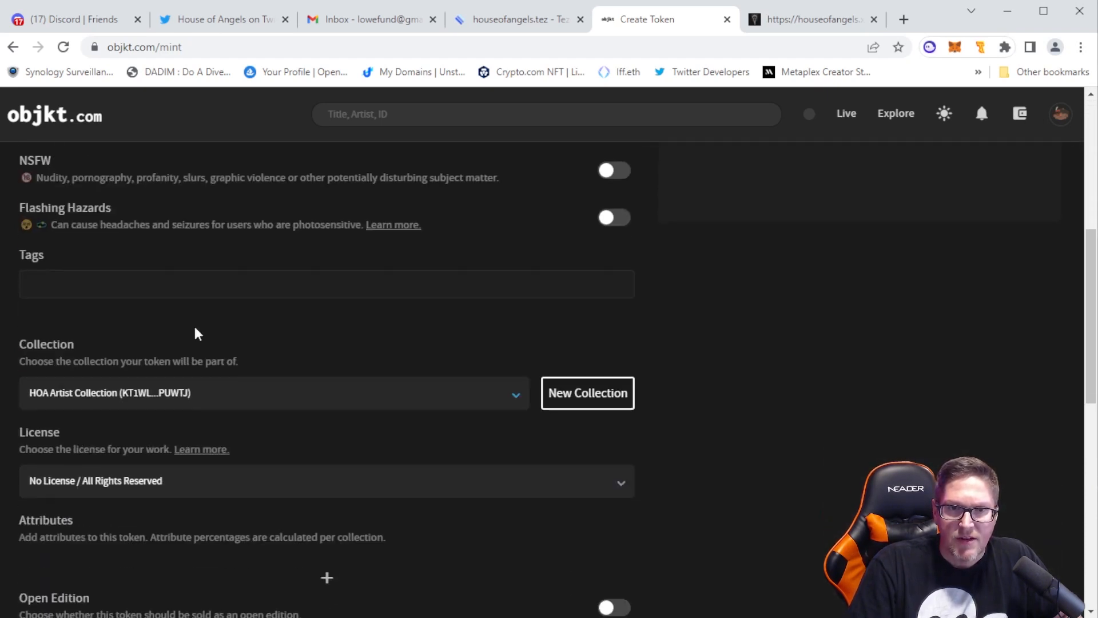
{"action": "scroll", "coordinate": [96, 307], "scroll_direction": "up", "scroll_amount": 1}
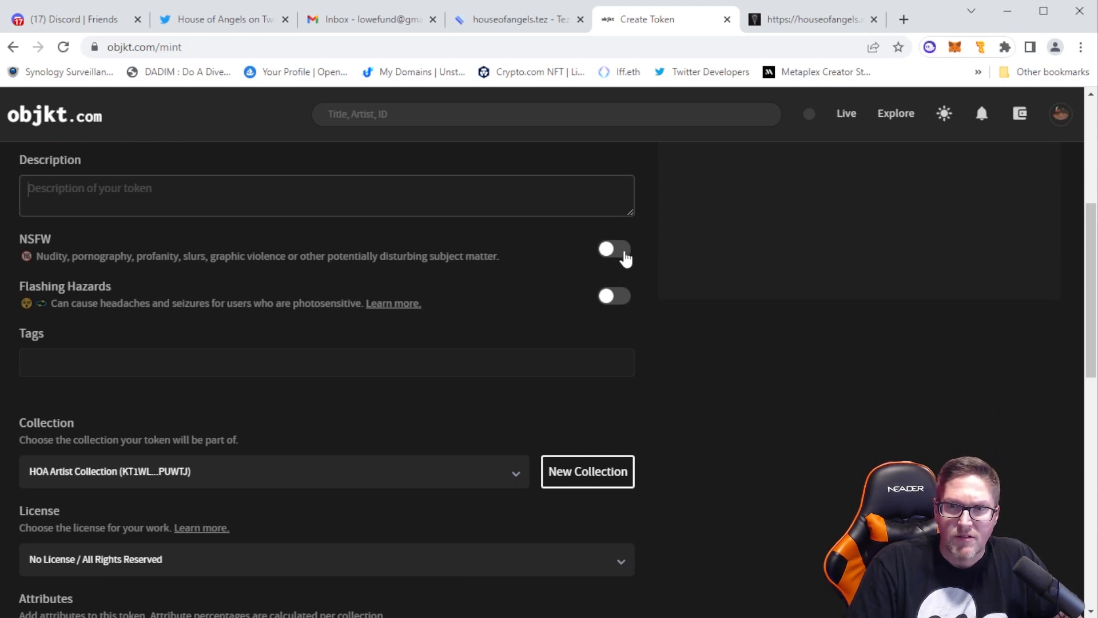
Try out the NSFW and Flashing Hazards options, leaving both switched off
{"action": "left_click", "coordinate": [612, 272]}
{"action": "left_click", "coordinate": [608, 279]}
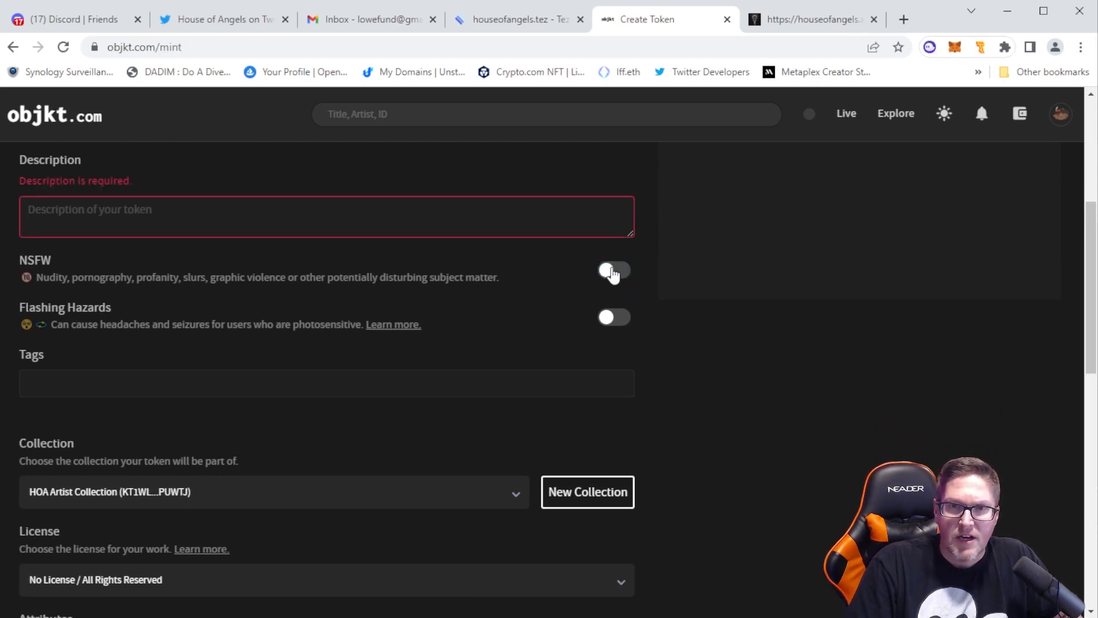
{"action": "left_click", "coordinate": [618, 321]}
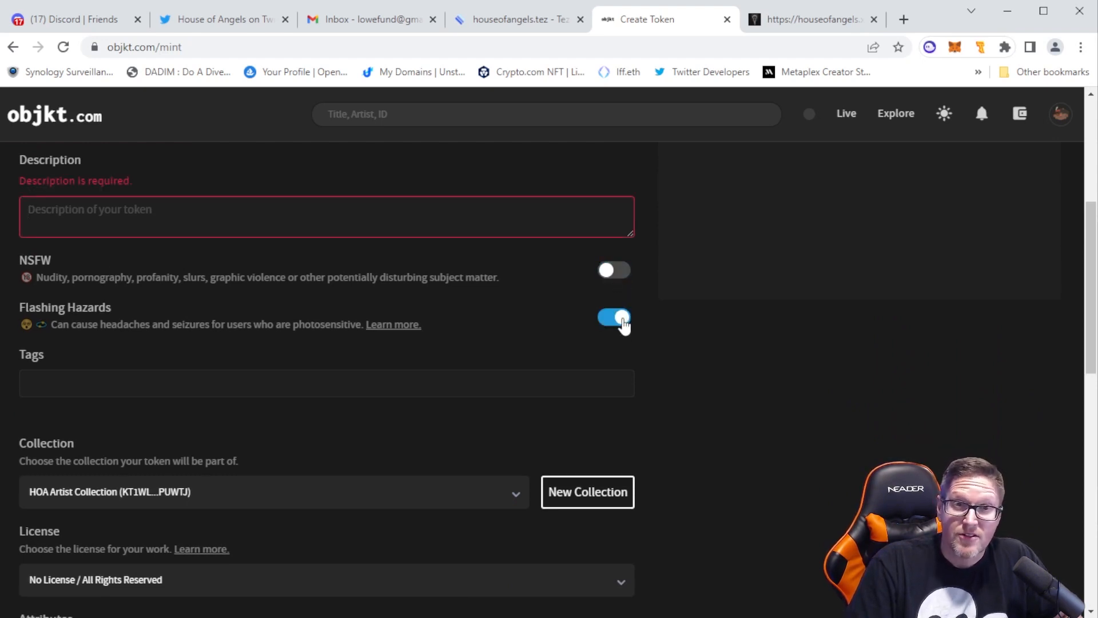
{"action": "left_click", "coordinate": [619, 321]}
Add the tags ai, art and hoa to the token
{"action": "left_click", "coordinate": [304, 389]}
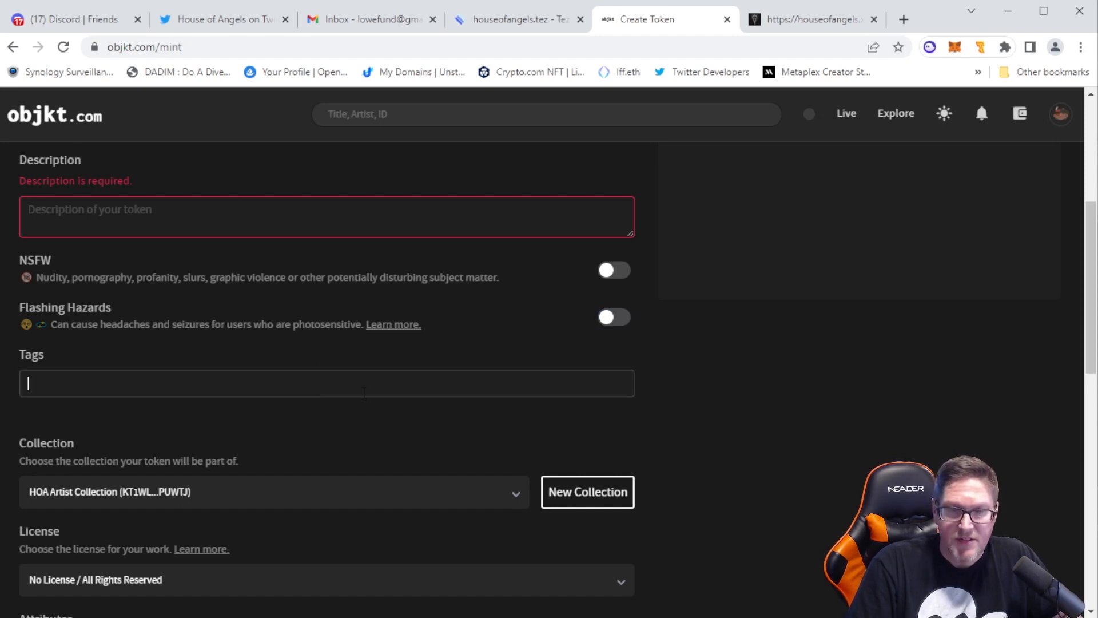
{"action": "type", "text": "Ai"}
{"action": "key", "text": "Return"}
{"action": "type", "text": "A"}
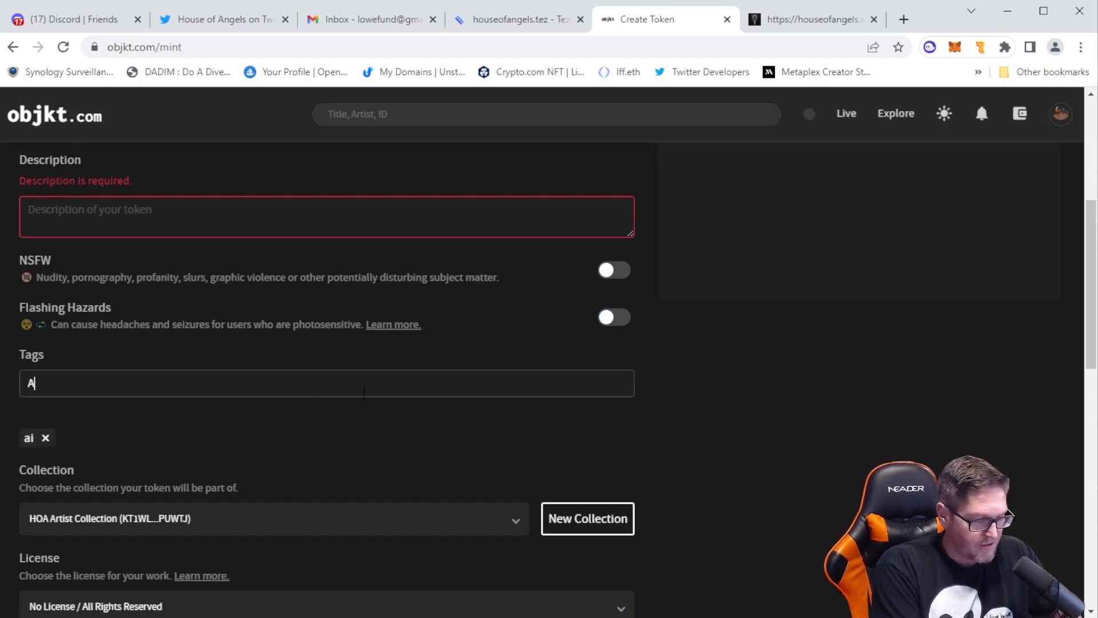
{"action": "key", "text": "BackSpace"}
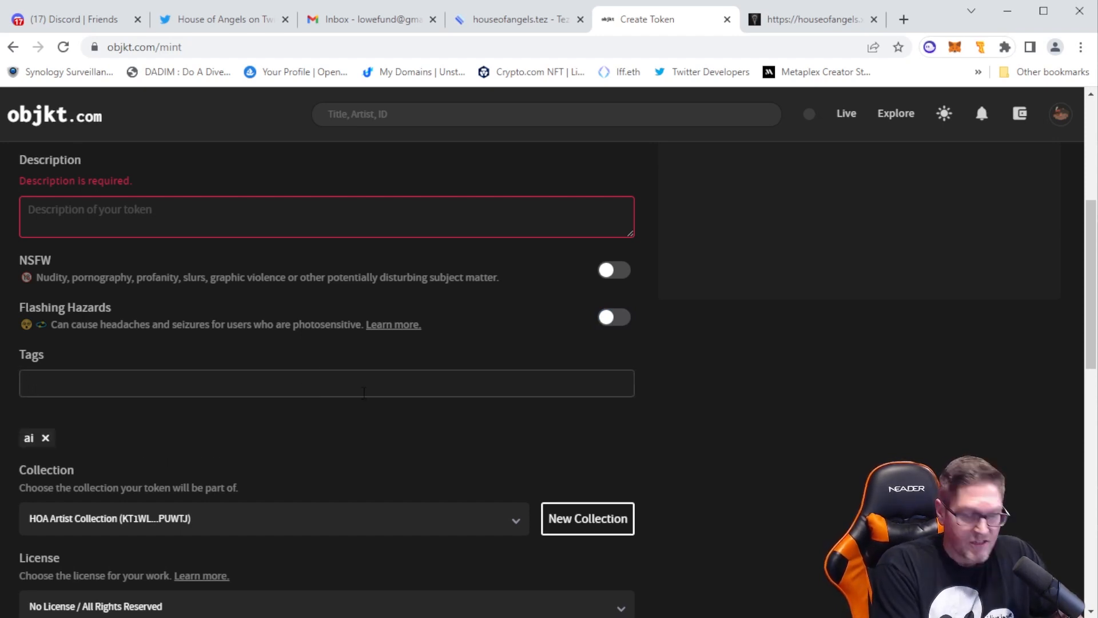
{"action": "key", "text": "Return"}
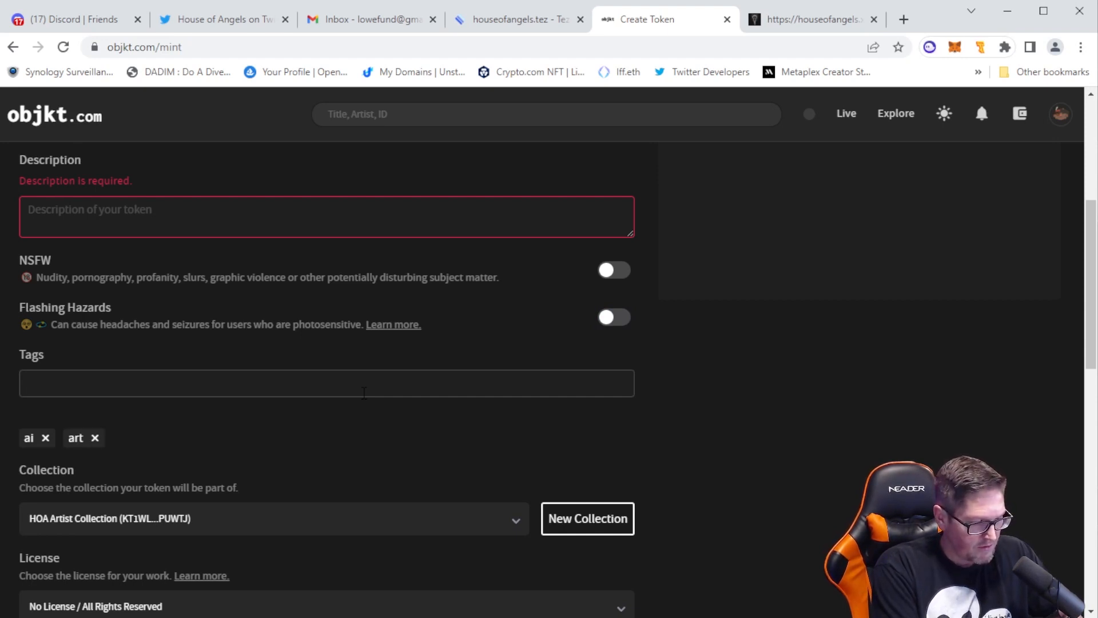
{"action": "type", "text": "HOA"}
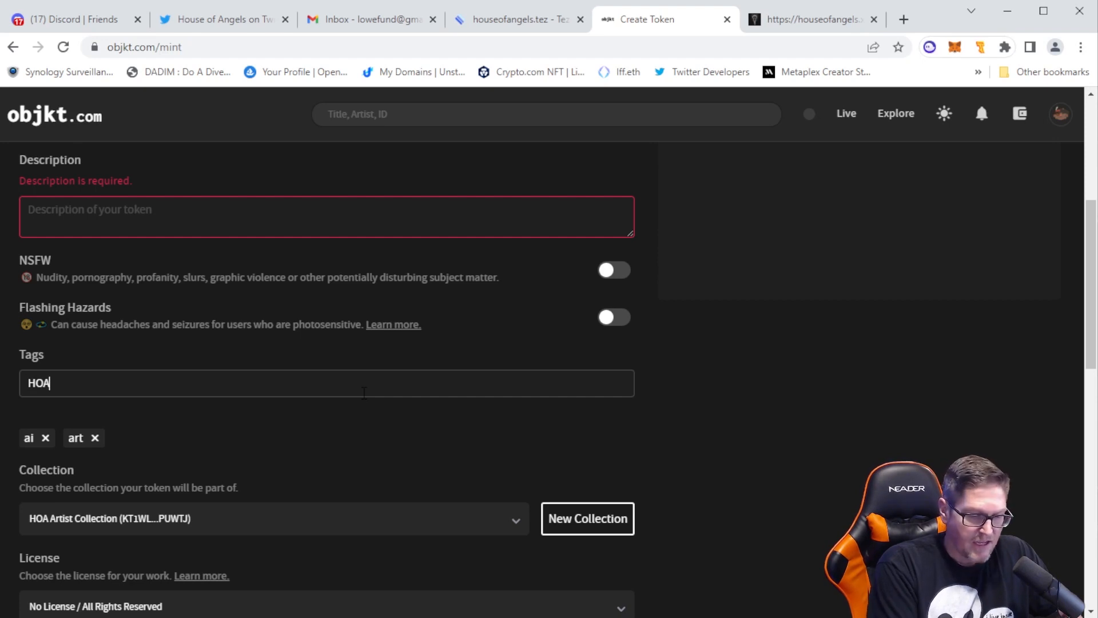
{"action": "key", "text": "Return"}
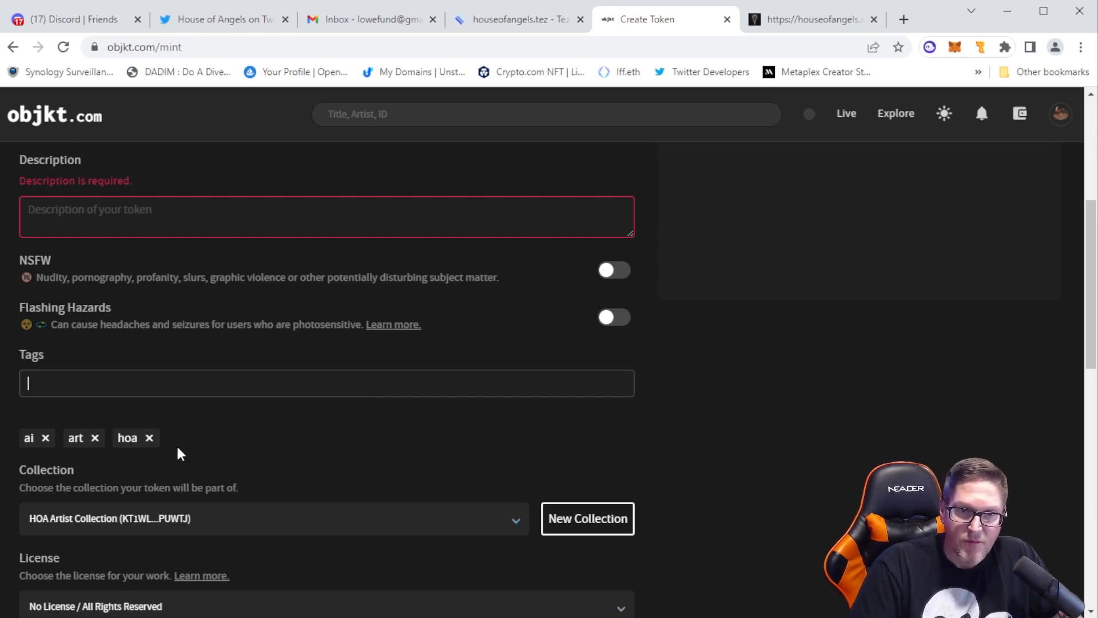
{"action": "left_click_drag", "start_coordinate": [177, 448], "coordinate": [33, 432]}
{"action": "left_click", "coordinate": [255, 430]}
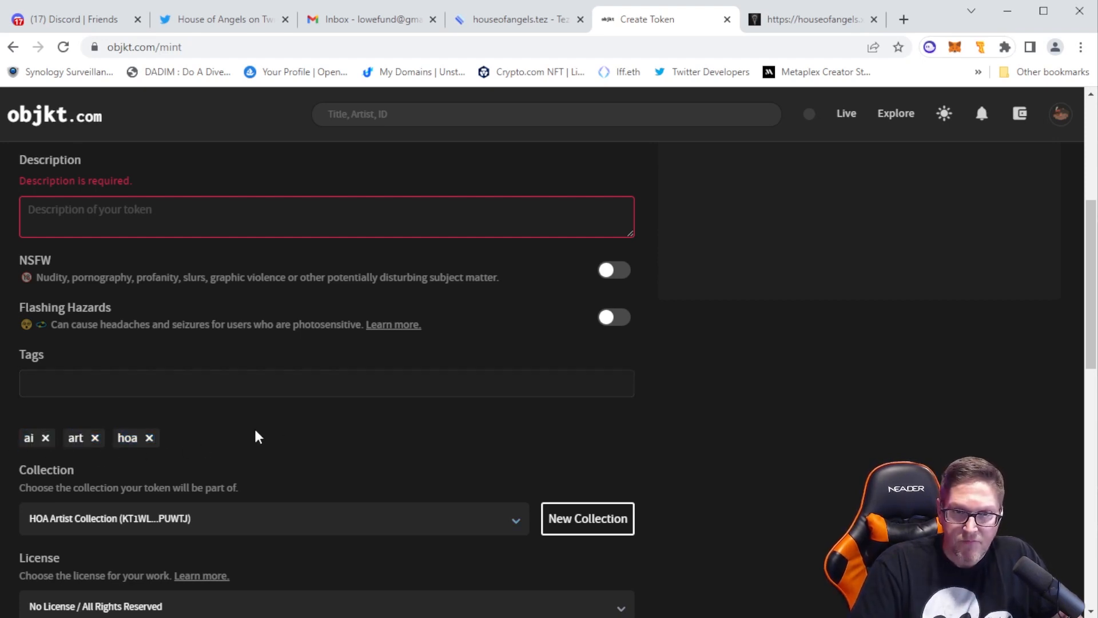
View the license choices for the token and open the Creative Commons page that explains them
{"action": "scroll", "coordinate": [341, 419], "scroll_direction": "down", "scroll_amount": 1}
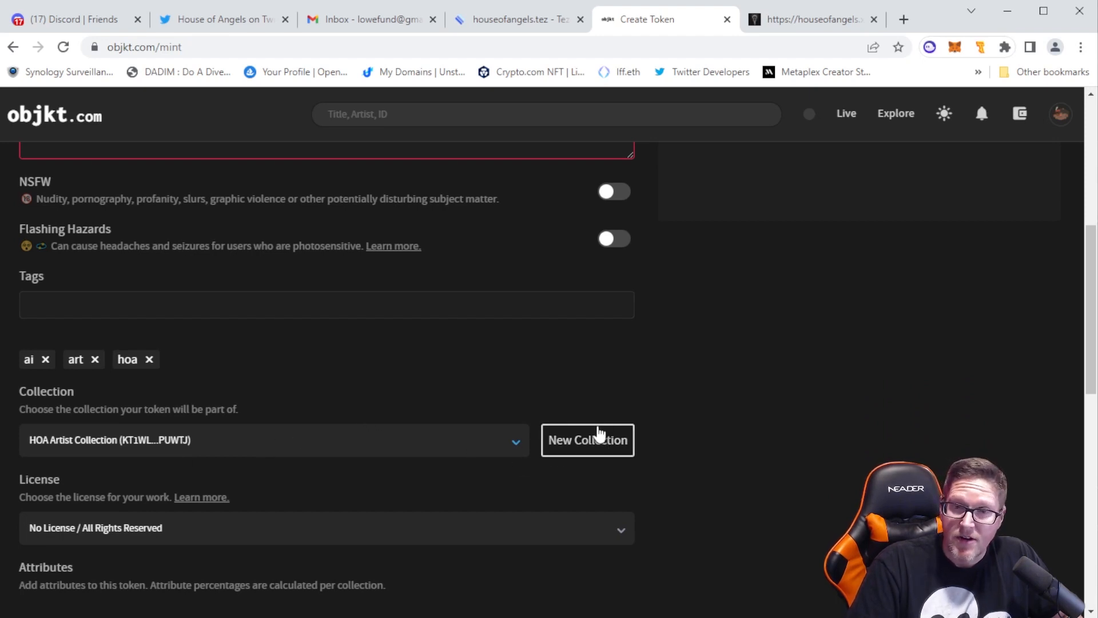
{"action": "scroll", "coordinate": [492, 498], "scroll_direction": "down", "scroll_amount": 3}
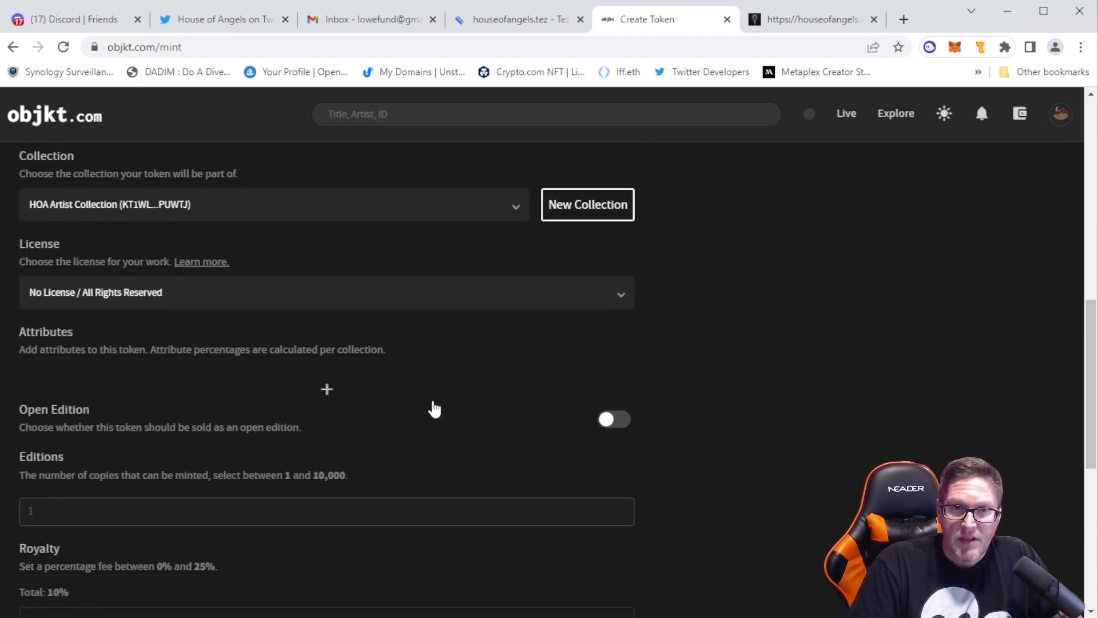
{"action": "left_click", "coordinate": [625, 301]}
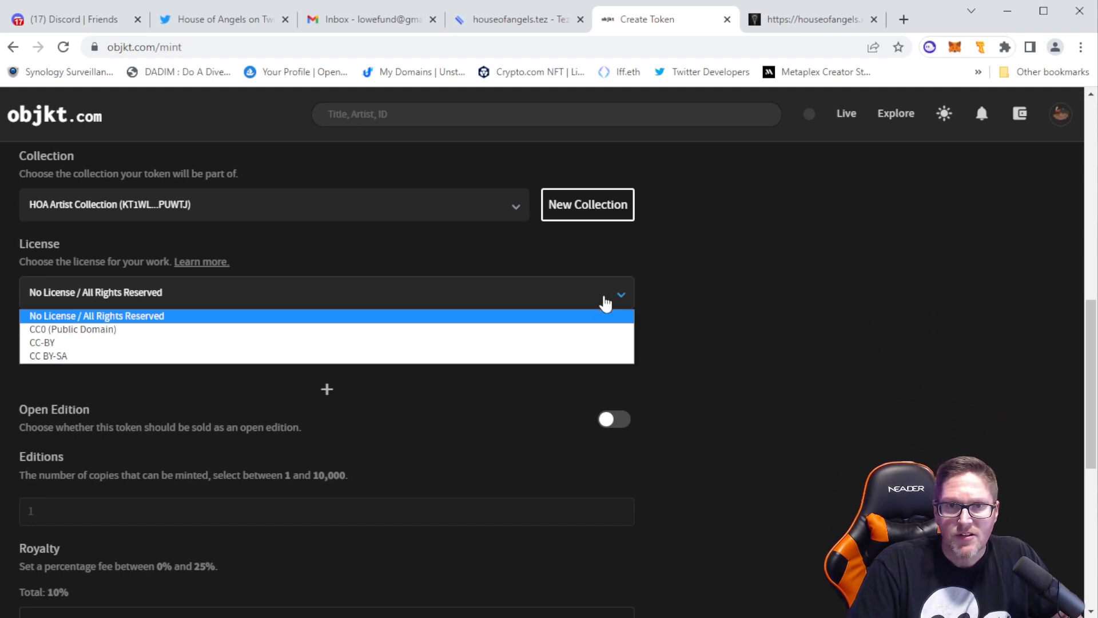
{"action": "left_click", "coordinate": [202, 264]}
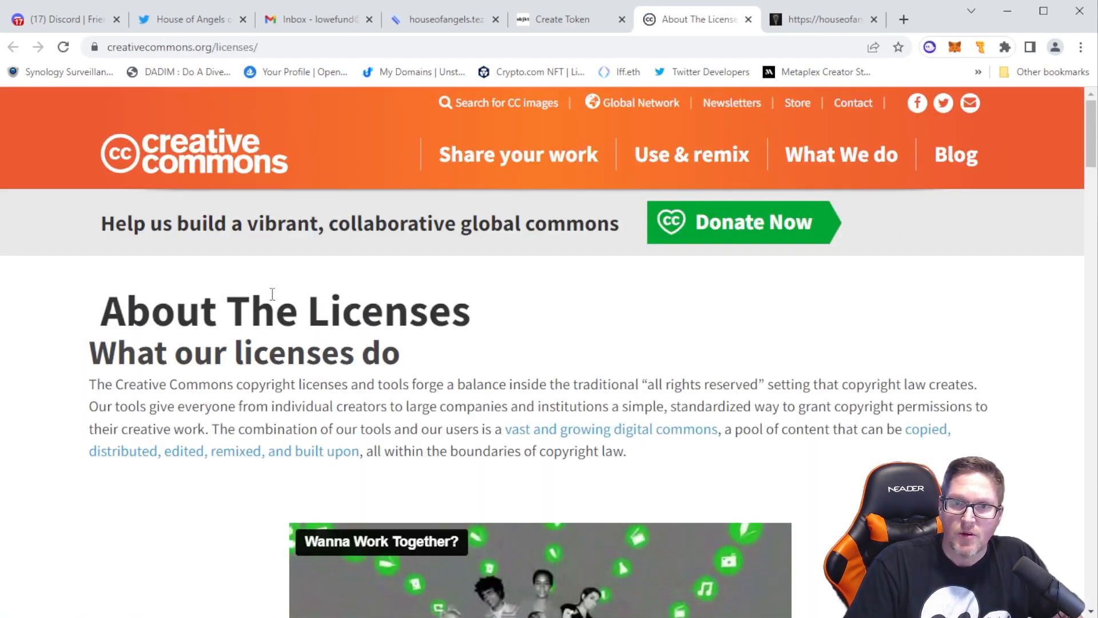
Read the Creative Commons license descriptions, highlighting the non-commercial and acknowledgement wording of the Attribution-NonCommercial license
{"action": "scroll", "coordinate": [390, 328], "scroll_direction": "down", "scroll_amount": 13}
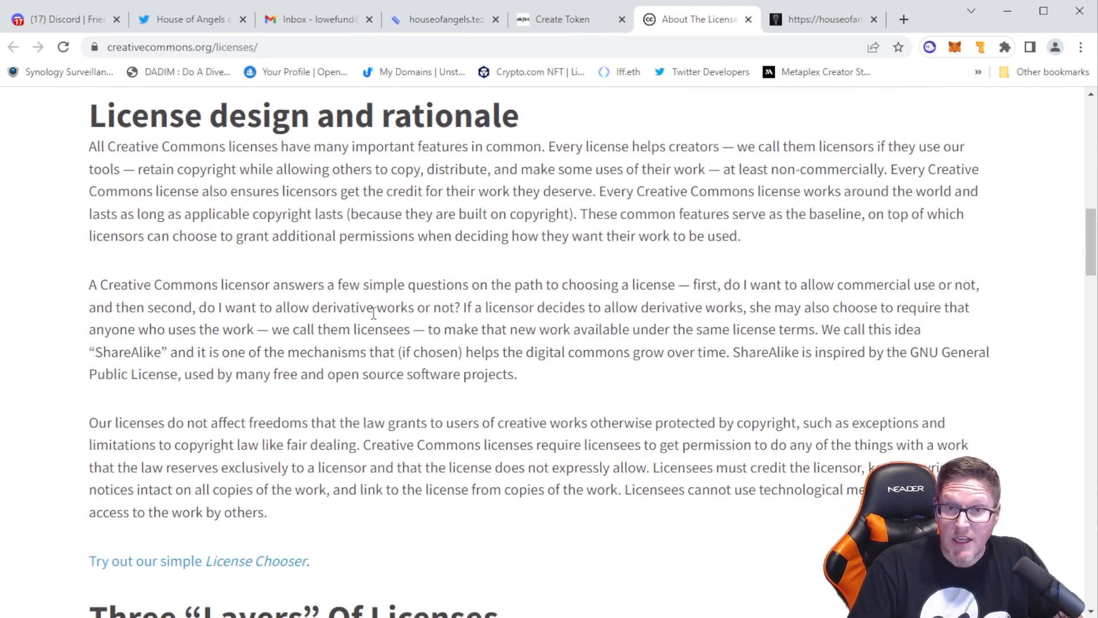
{"action": "scroll", "coordinate": [374, 313], "scroll_direction": "down", "scroll_amount": 20}
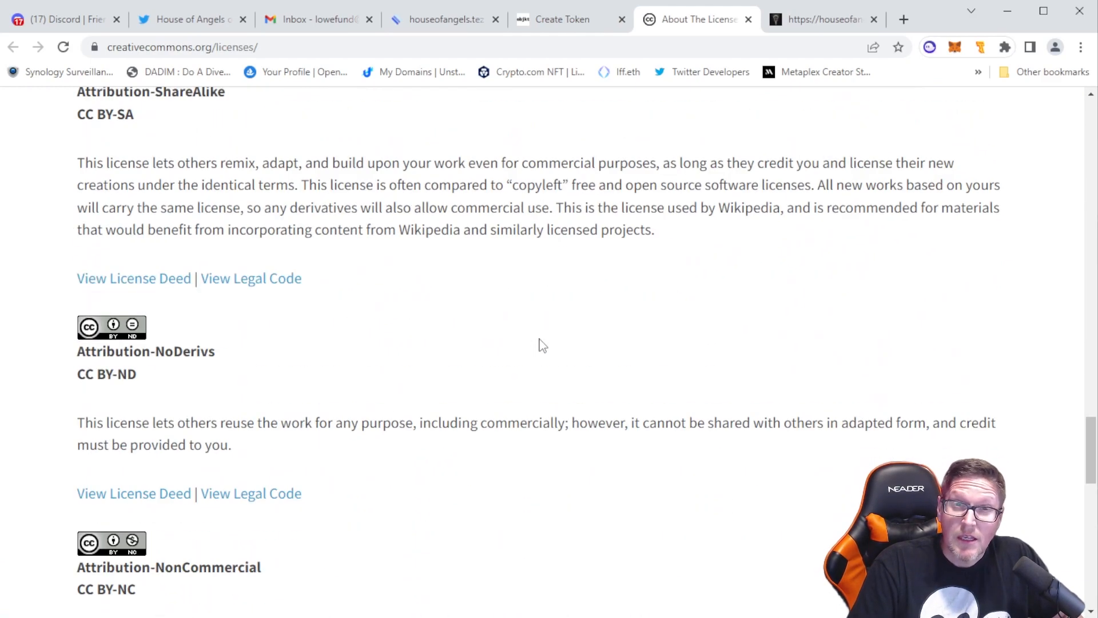
{"action": "scroll", "coordinate": [543, 346], "scroll_direction": "down", "scroll_amount": 7}
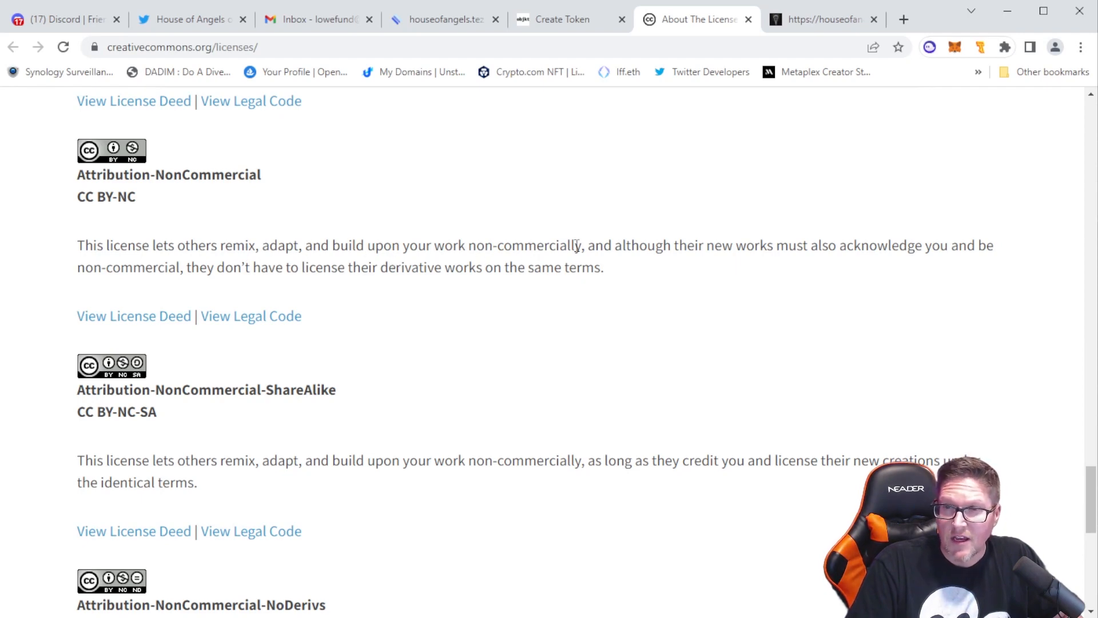
{"action": "left_click_drag", "start_coordinate": [583, 246], "coordinate": [469, 247]}
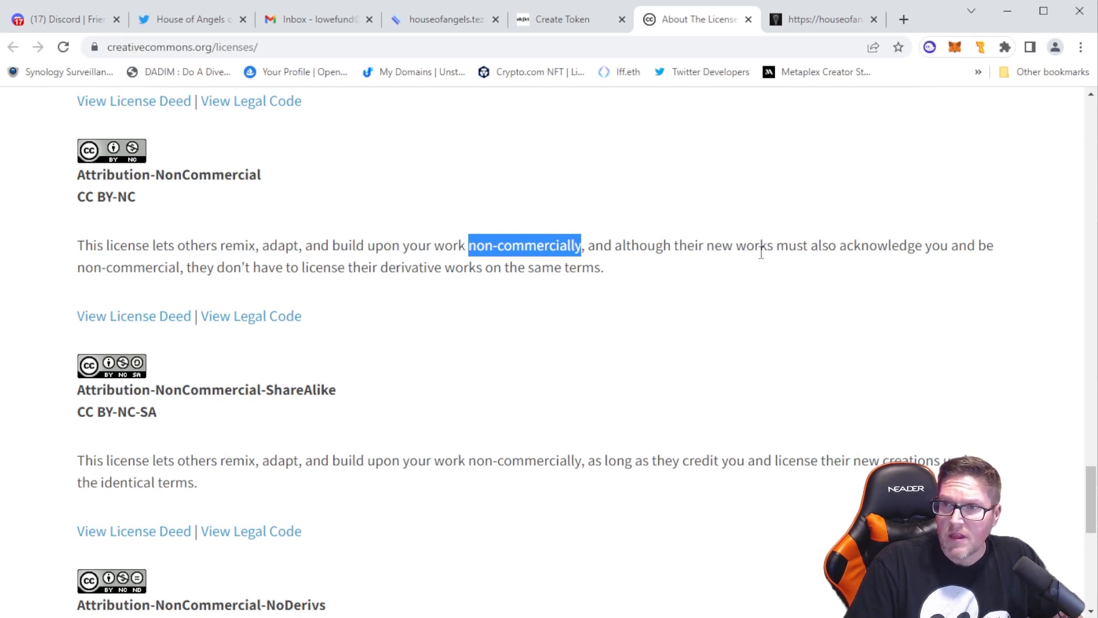
{"action": "left_click_drag", "start_coordinate": [699, 246], "coordinate": [924, 246]}
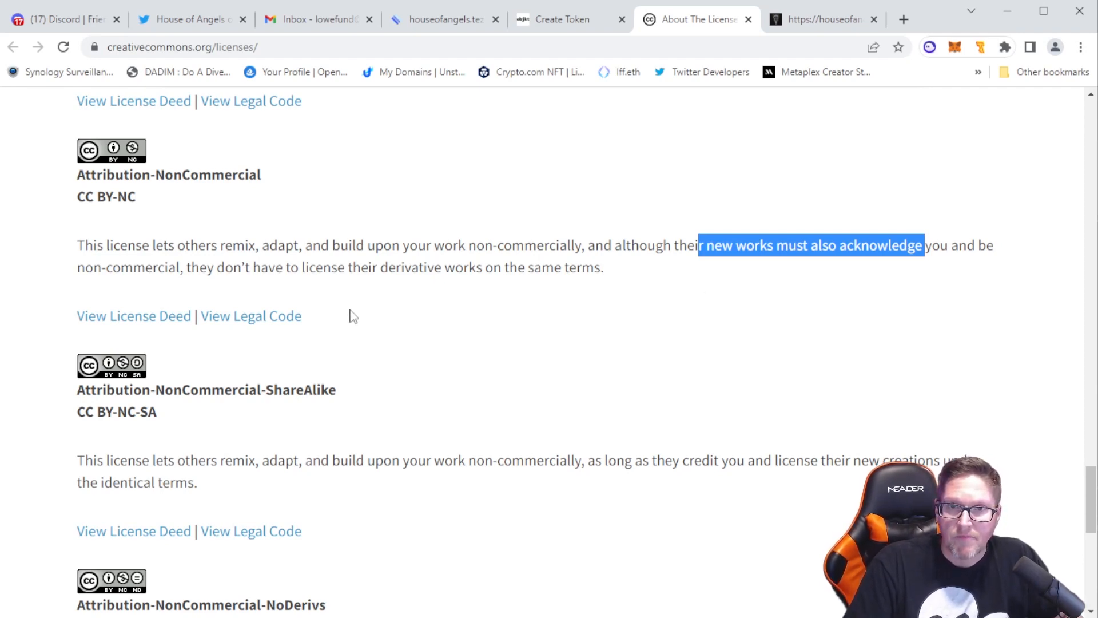
Read the derivative-works wording of the Attribution-NonCommercial license and look over the ShareAlike and NoDerivs descriptions below it
{"action": "left_click_drag", "start_coordinate": [227, 267], "coordinate": [463, 286]}
{"action": "left_click_drag", "start_coordinate": [557, 288], "coordinate": [593, 282]}
{"action": "left_click", "coordinate": [623, 269]}
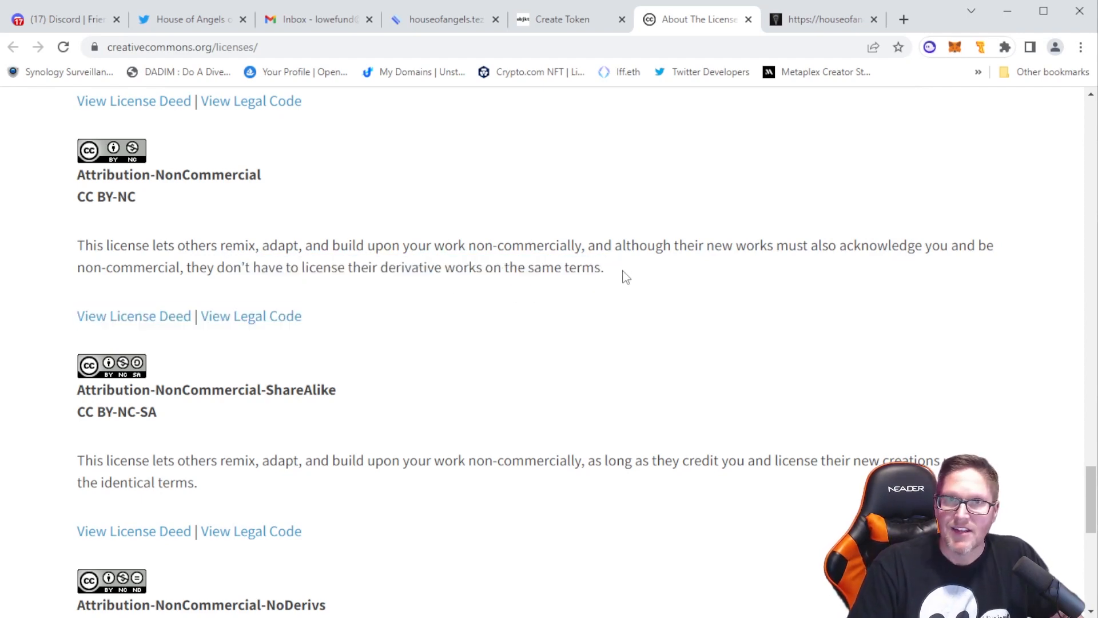
{"action": "scroll", "coordinate": [640, 283], "scroll_direction": "down", "scroll_amount": 4}
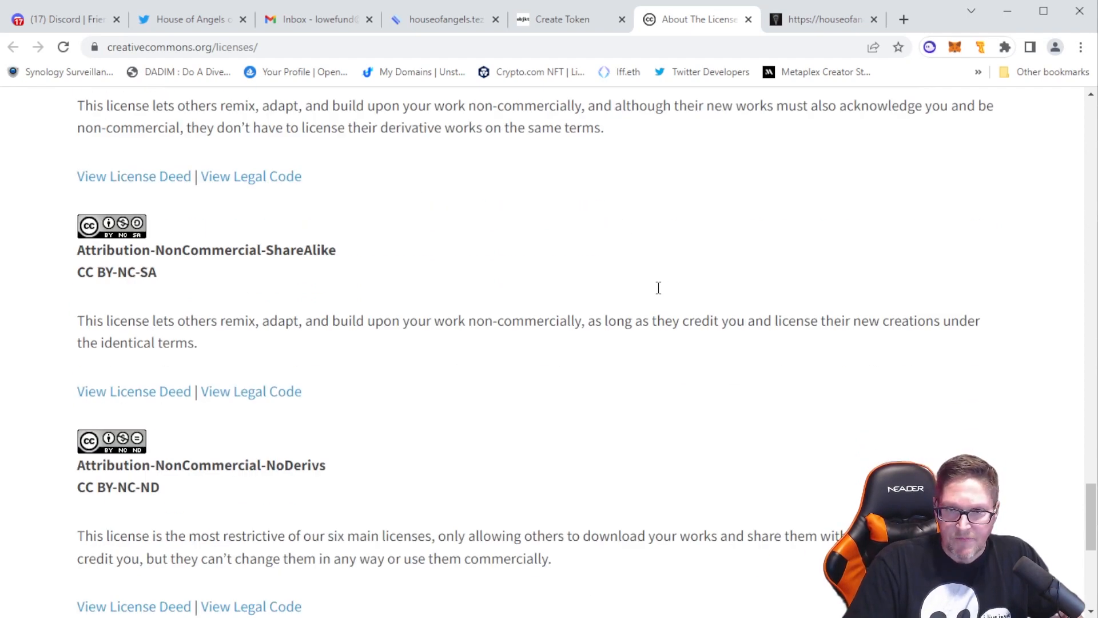
{"action": "scroll", "coordinate": [250, 222], "scroll_direction": "up", "scroll_amount": 4}
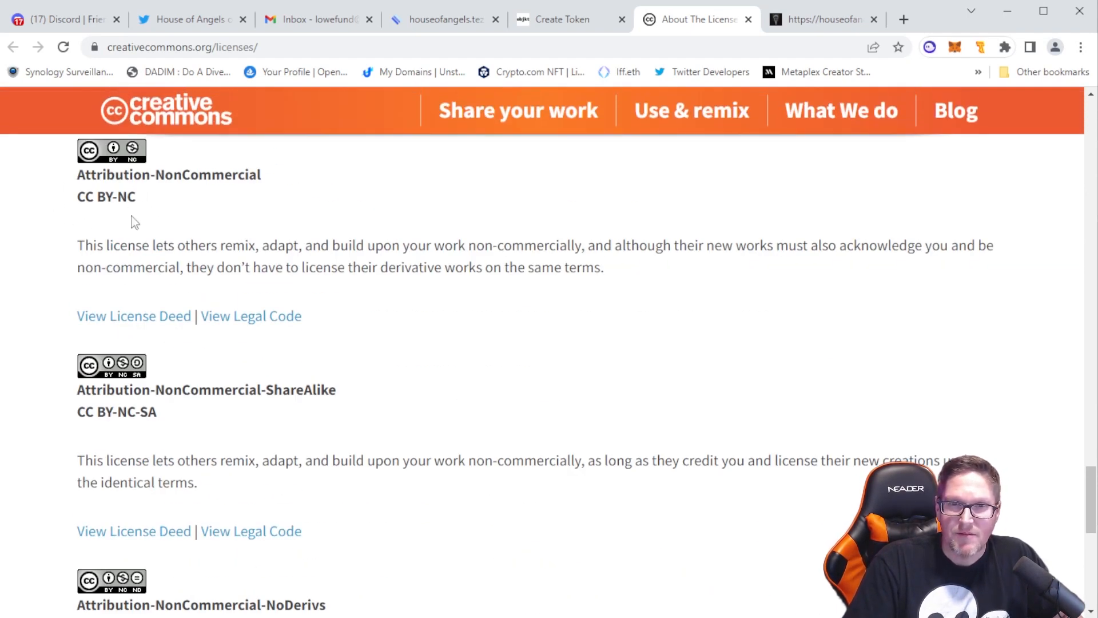
Compare the license choices offered for the token with the license descriptions on the Creative Commons page
{"action": "left_click", "coordinate": [560, 19]}
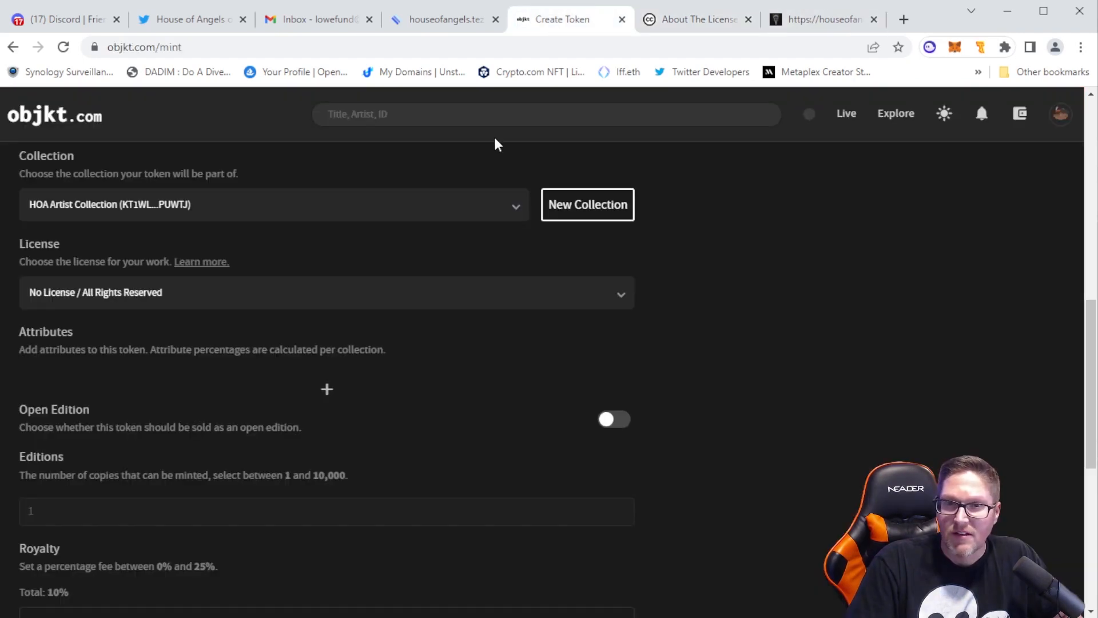
{"action": "left_click", "coordinate": [617, 305]}
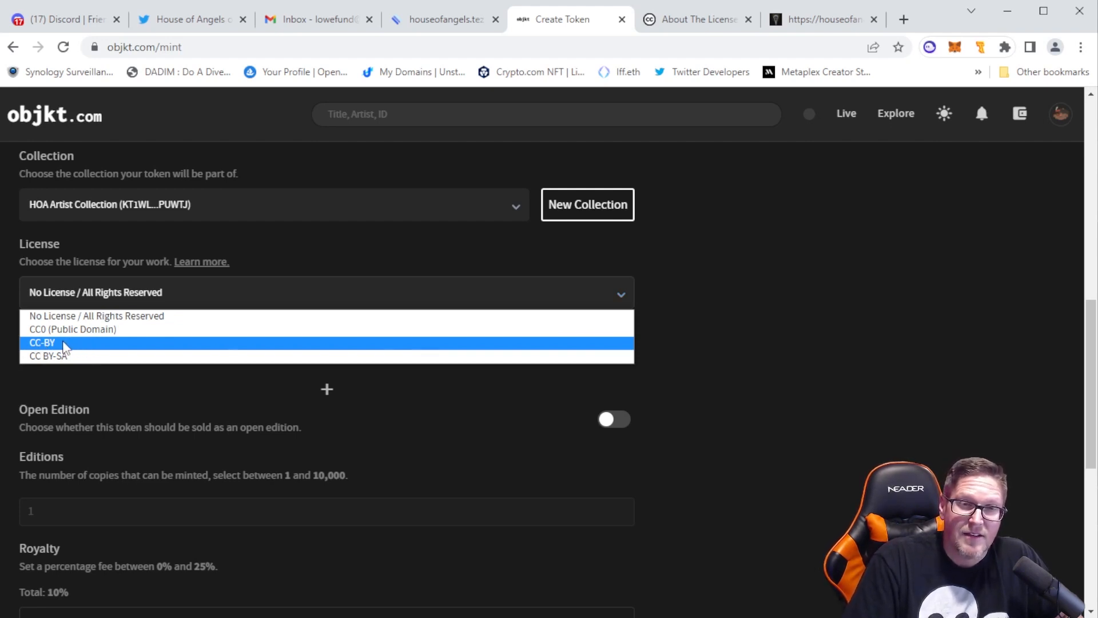
{"action": "left_click", "coordinate": [801, 19]}
{"action": "left_click", "coordinate": [662, 20]}
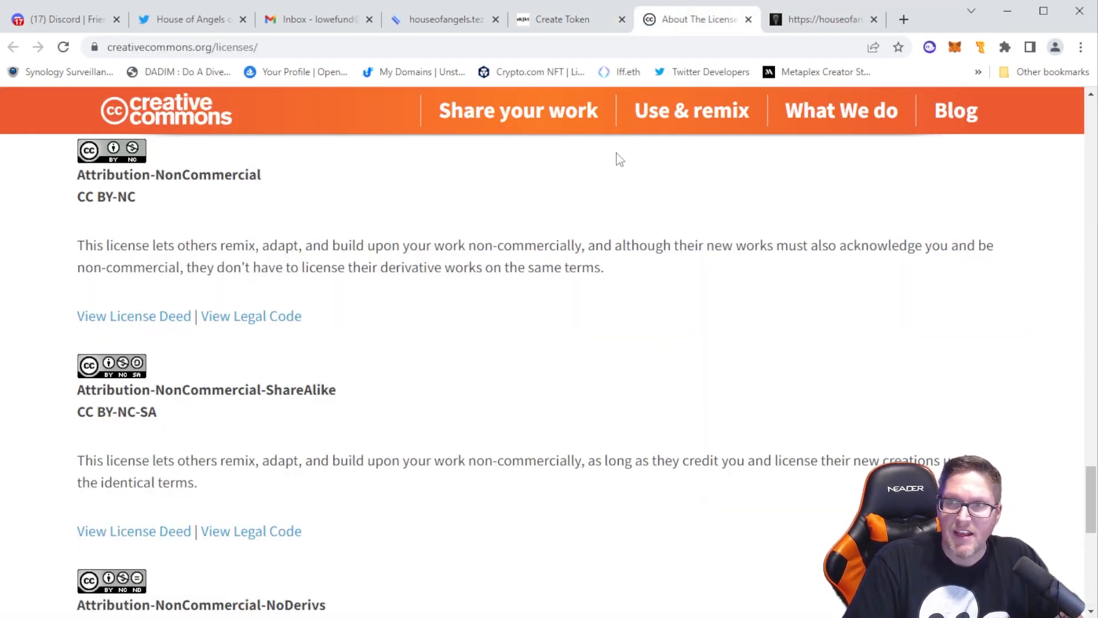
{"action": "left_click", "coordinate": [572, 20]}
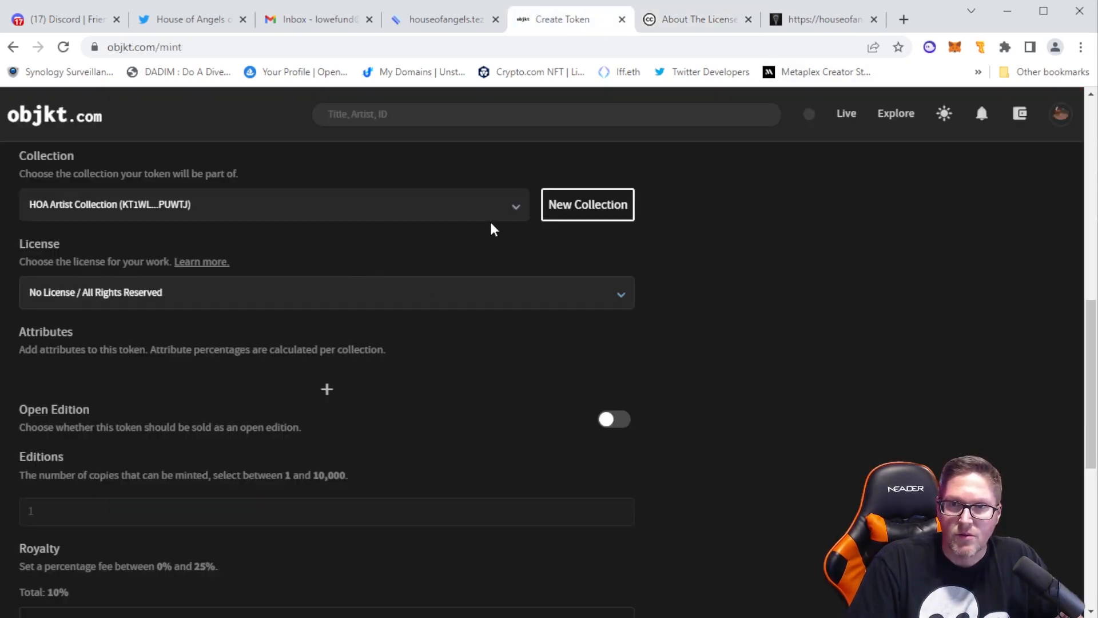
{"action": "left_click", "coordinate": [493, 293]}
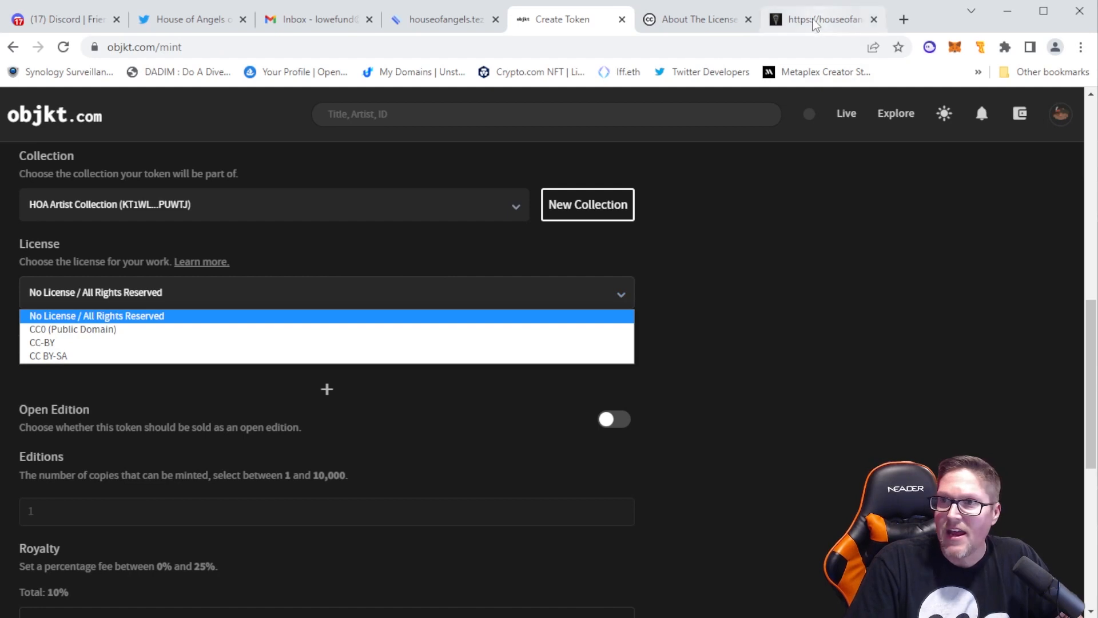
{"action": "left_click", "coordinate": [705, 26]}
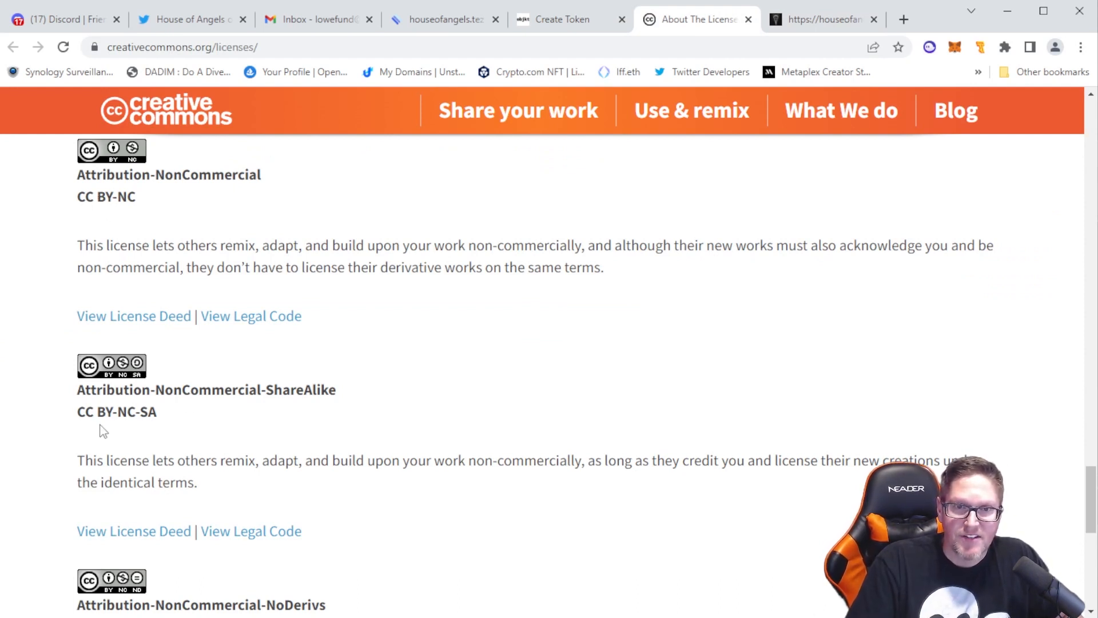
{"action": "left_click", "coordinate": [600, 22]}
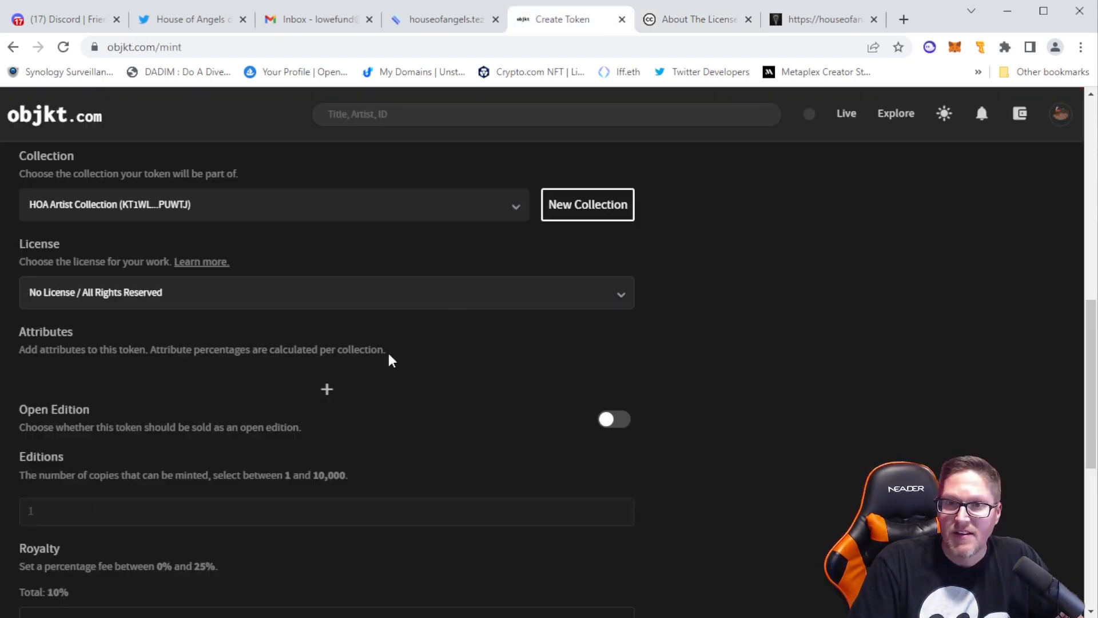
{"action": "left_click", "coordinate": [176, 299]}
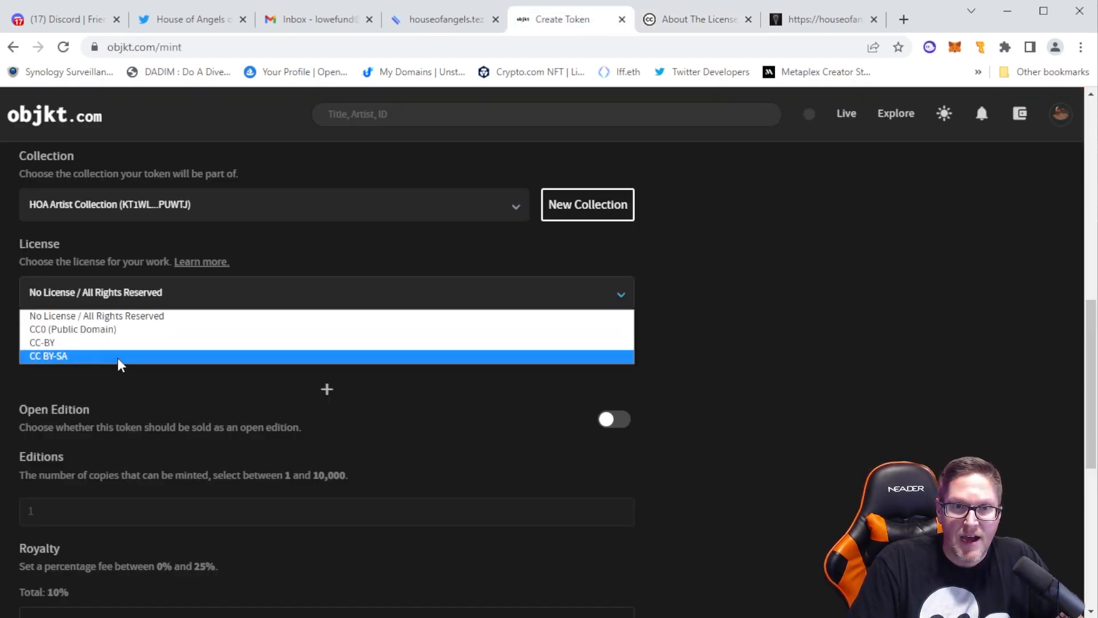
{"action": "left_click", "coordinate": [668, 20]}
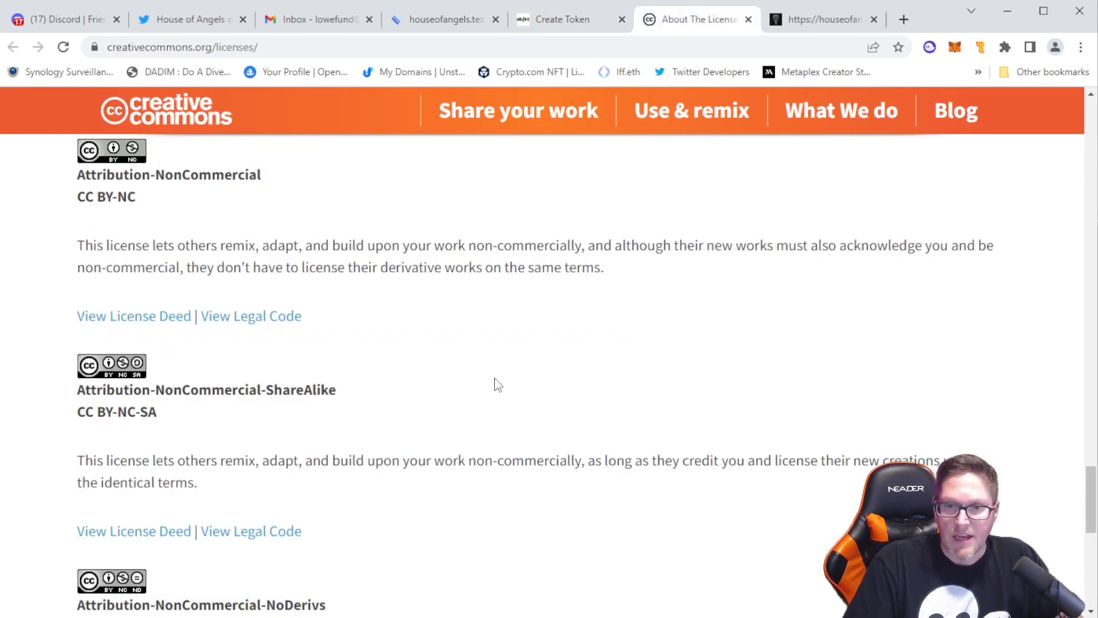
{"action": "scroll", "coordinate": [493, 385], "scroll_direction": "down", "scroll_amount": 4}
{"action": "scroll", "coordinate": [493, 385], "scroll_direction": "up", "scroll_amount": 4}
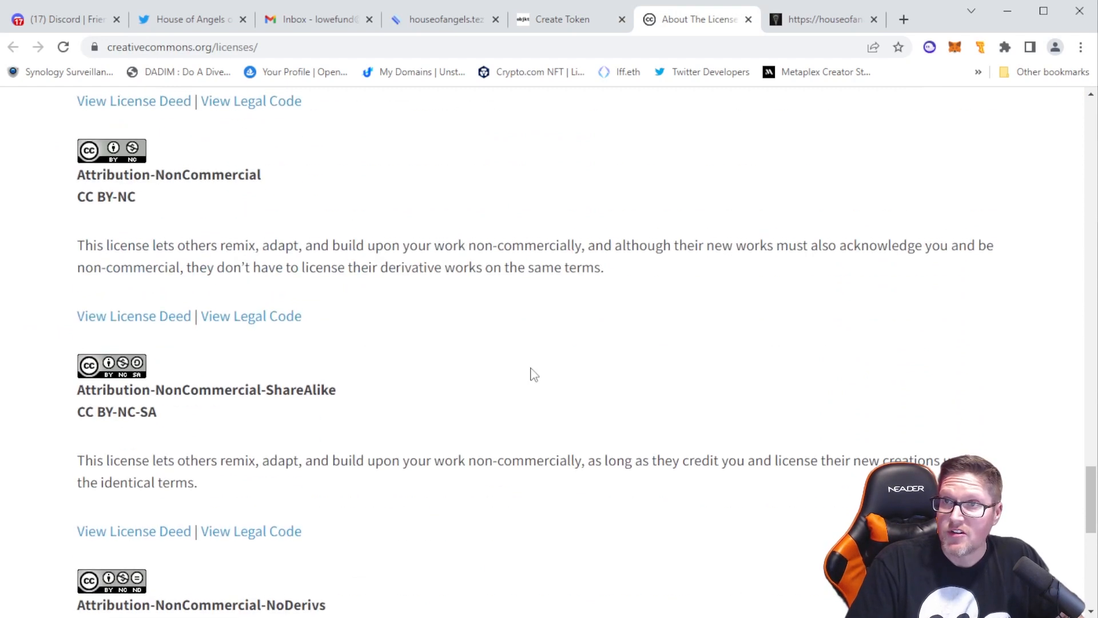
Return to the token form and set the token's license to CC-BY
{"action": "left_click", "coordinate": [580, 20]}
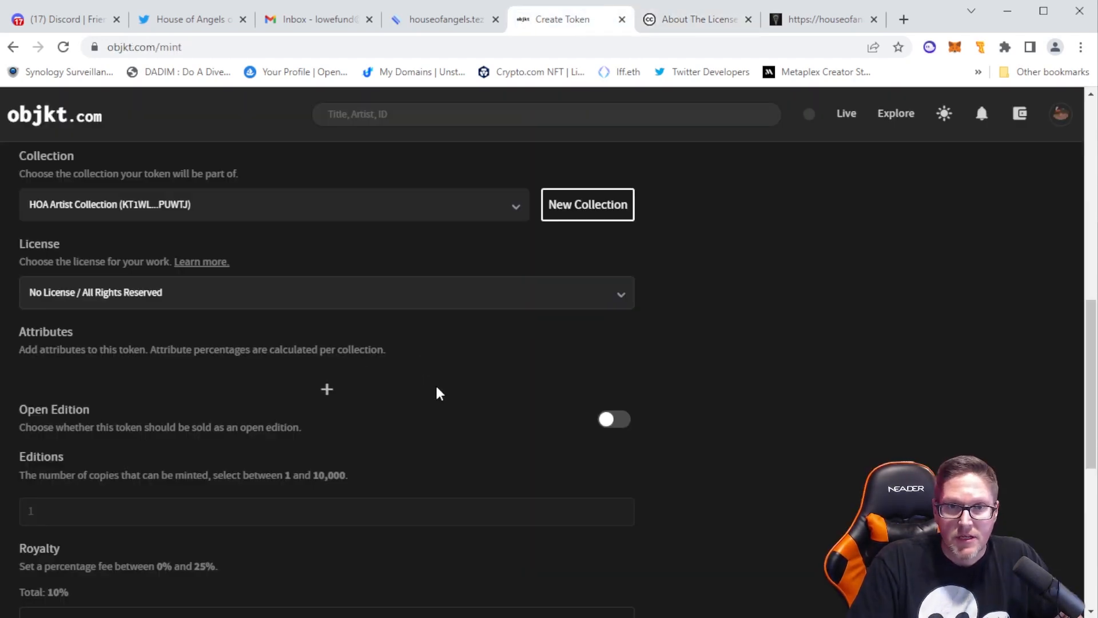
{"action": "left_click", "coordinate": [302, 307]}
{"action": "left_click", "coordinate": [127, 343]}
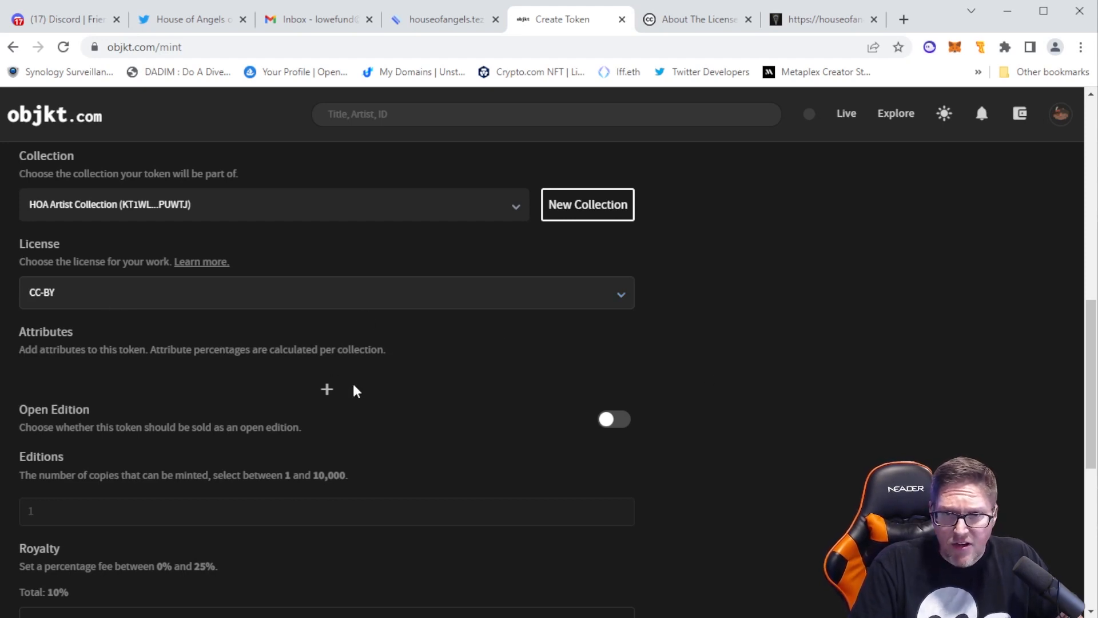
Create two attribute rows for the token and fill the first with the name DROP and the value Genesis
{"action": "left_click", "coordinate": [327, 395]}
{"action": "left_click", "coordinate": [327, 423]}
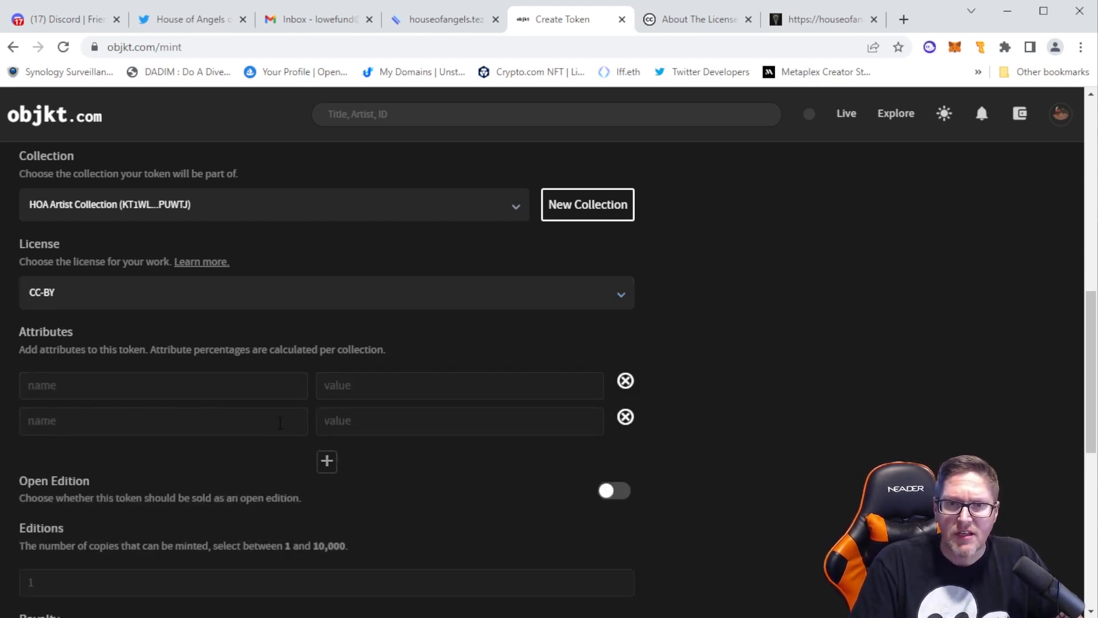
{"action": "left_click", "coordinate": [214, 384]}
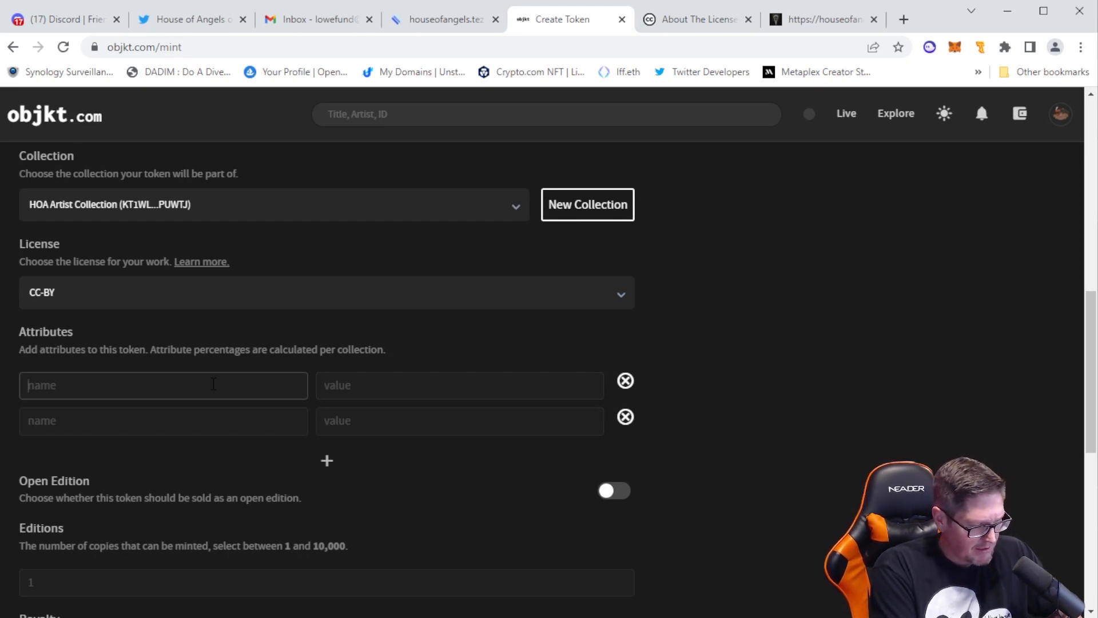
{"action": "type", "text": "Drop"}
{"action": "key", "text": "Tab"}
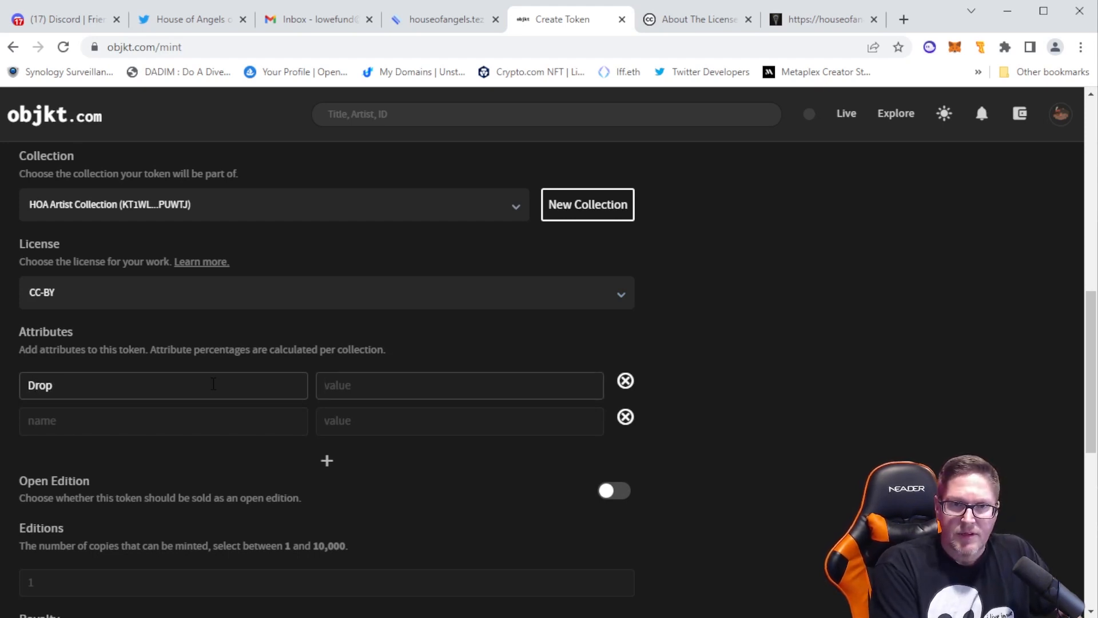
{"action": "key", "text": "shift+Tab"}
{"action": "type", "text": "DR"}
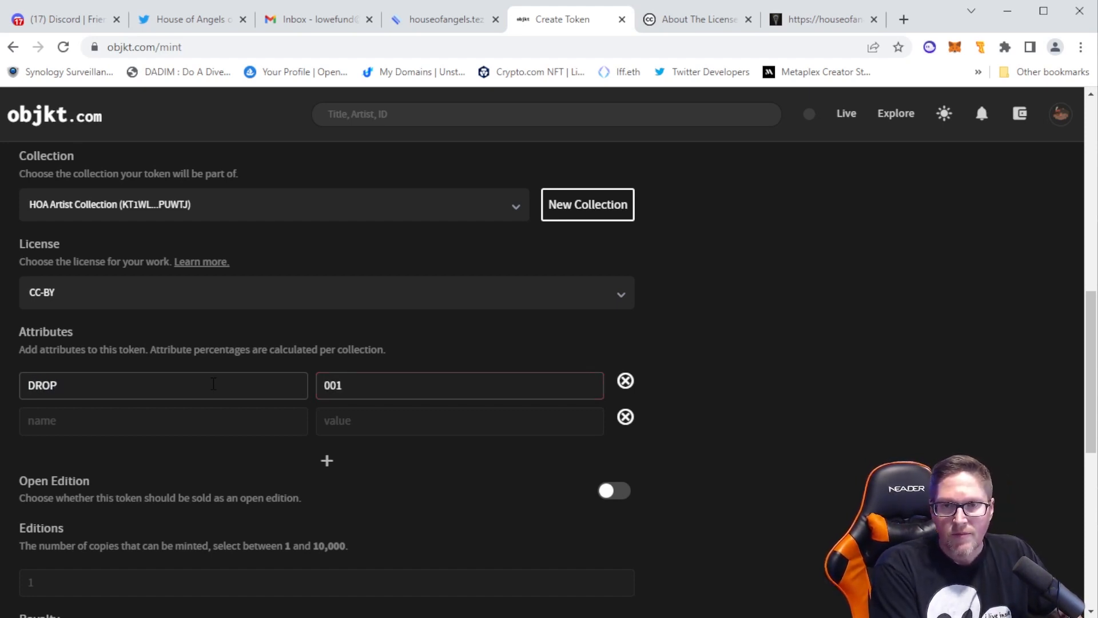
{"action": "key", "text": "BackSpace"}
{"action": "key", "text": "BackSpace"}
{"action": "key", "text": "BackSpace"}
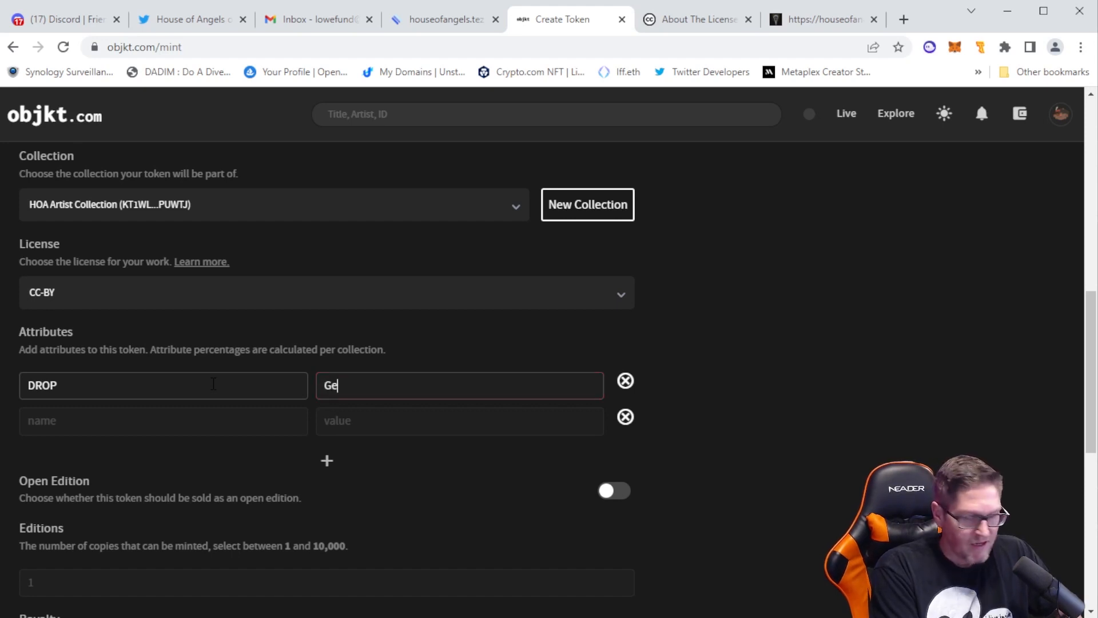
{"action": "key", "text": "Tab"}
{"action": "key", "text": "Tab"}
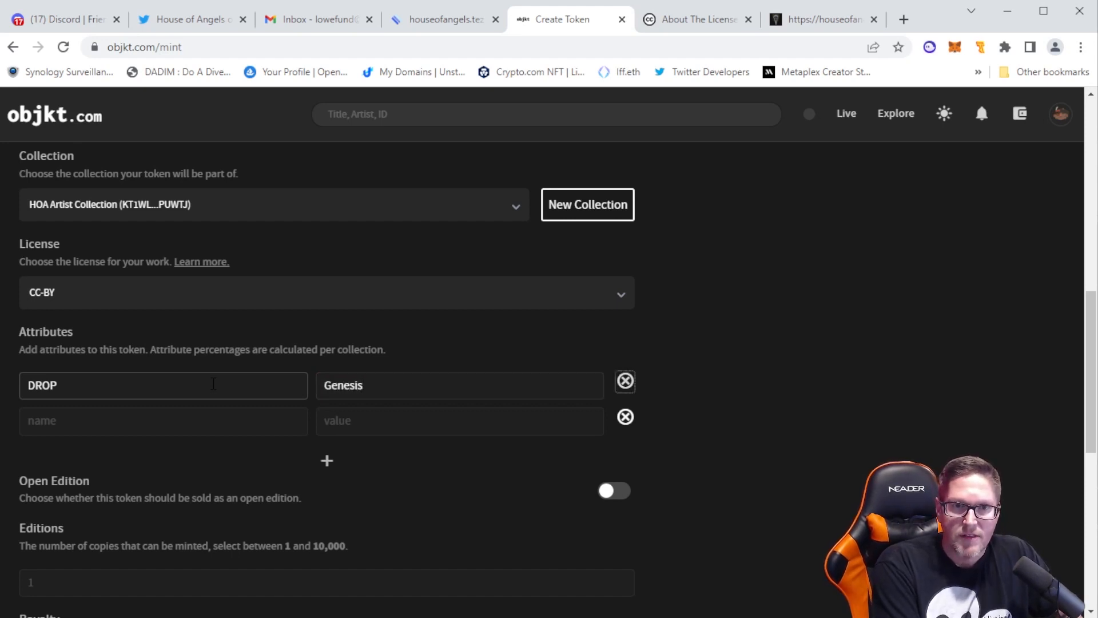
Fill the second attribute with the name ARTIST and the artist's username, and set the number of editions to 20
{"action": "type", "text": "Ar"}
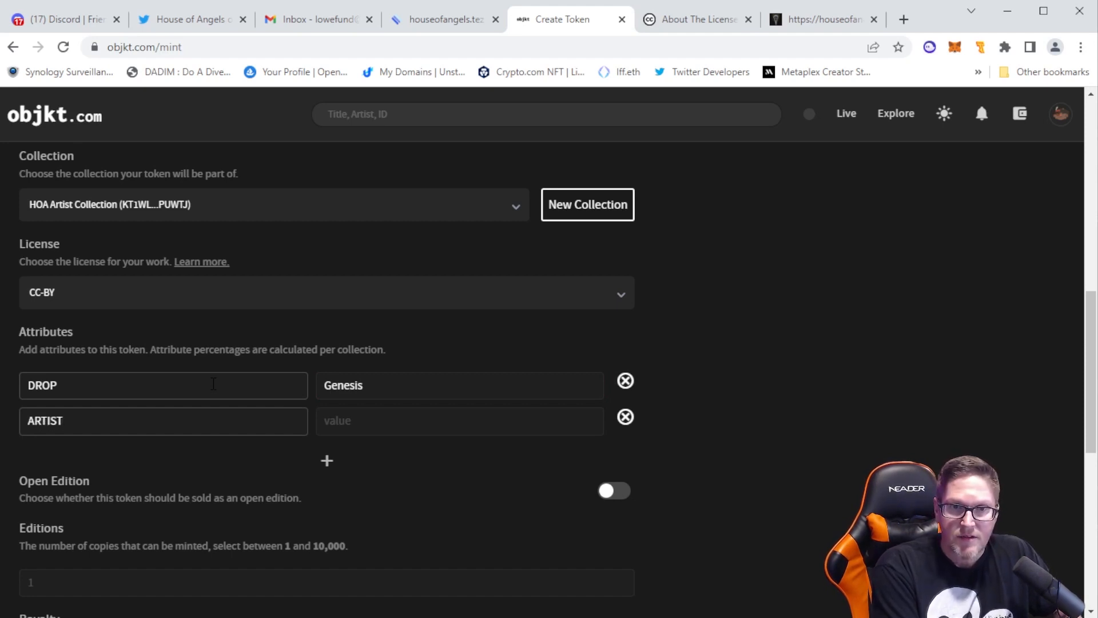
{"action": "key", "text": "Tab"}
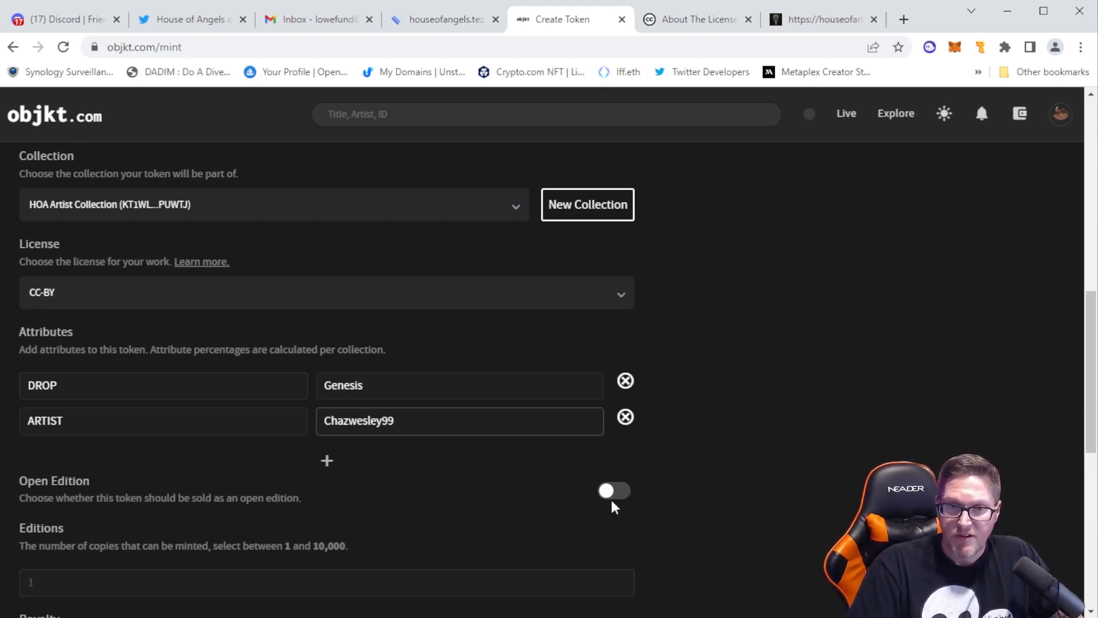
{"action": "scroll", "coordinate": [610, 506], "scroll_direction": "down", "scroll_amount": 3}
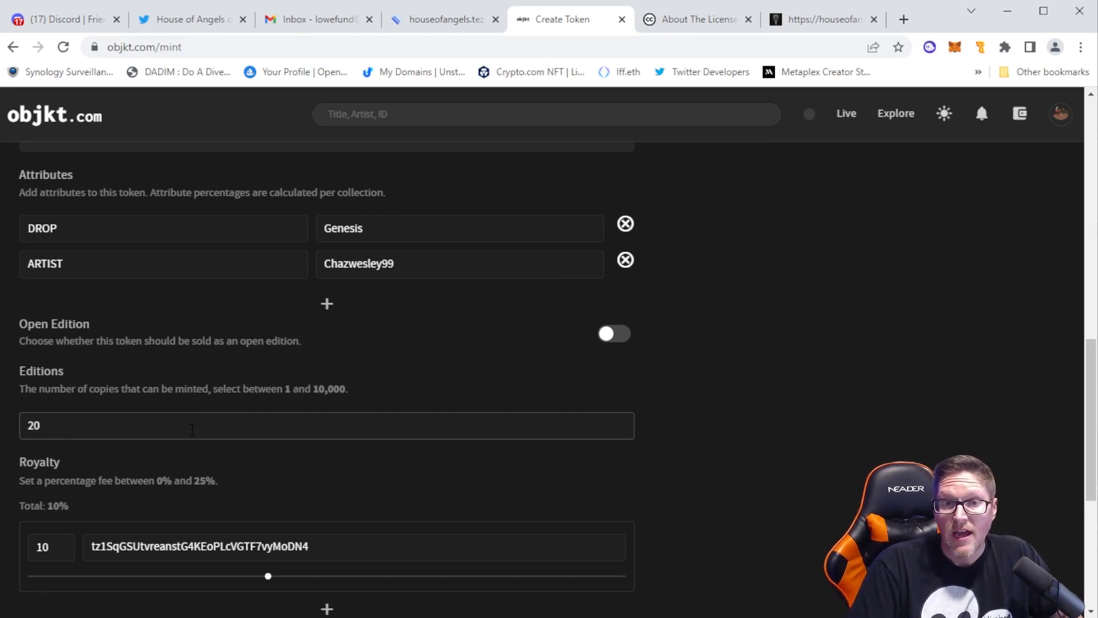
Try out adding a second royalty recipient for the token and remove the extra entry again
{"action": "scroll", "coordinate": [349, 460], "scroll_direction": "down", "scroll_amount": 4}
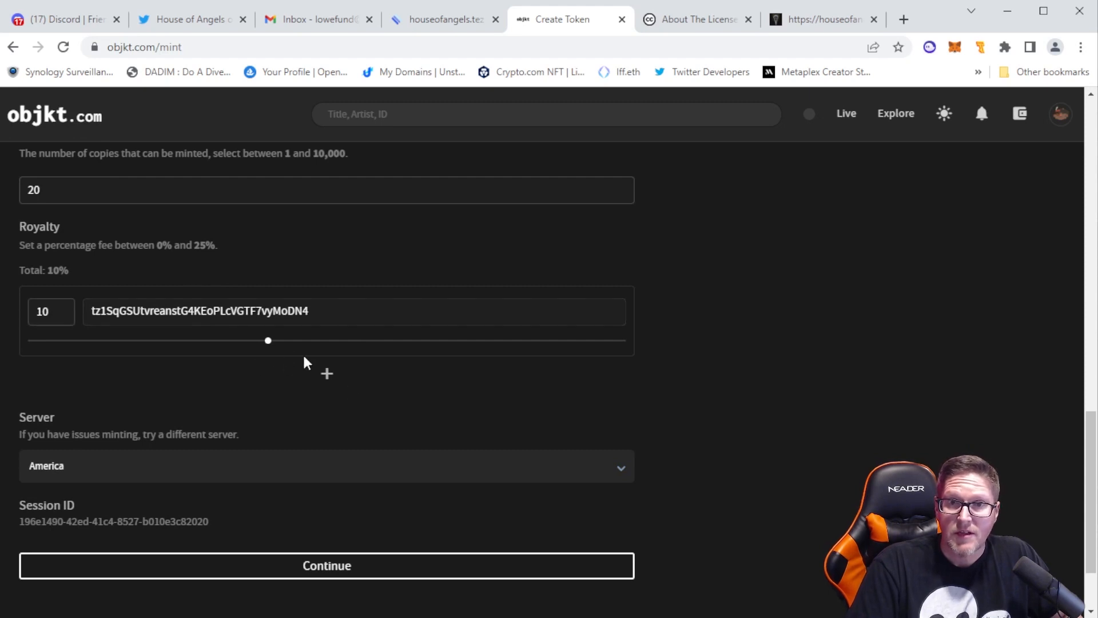
{"action": "left_click_drag", "start_coordinate": [267, 342], "coordinate": [271, 364]}
{"action": "left_click", "coordinate": [327, 375]}
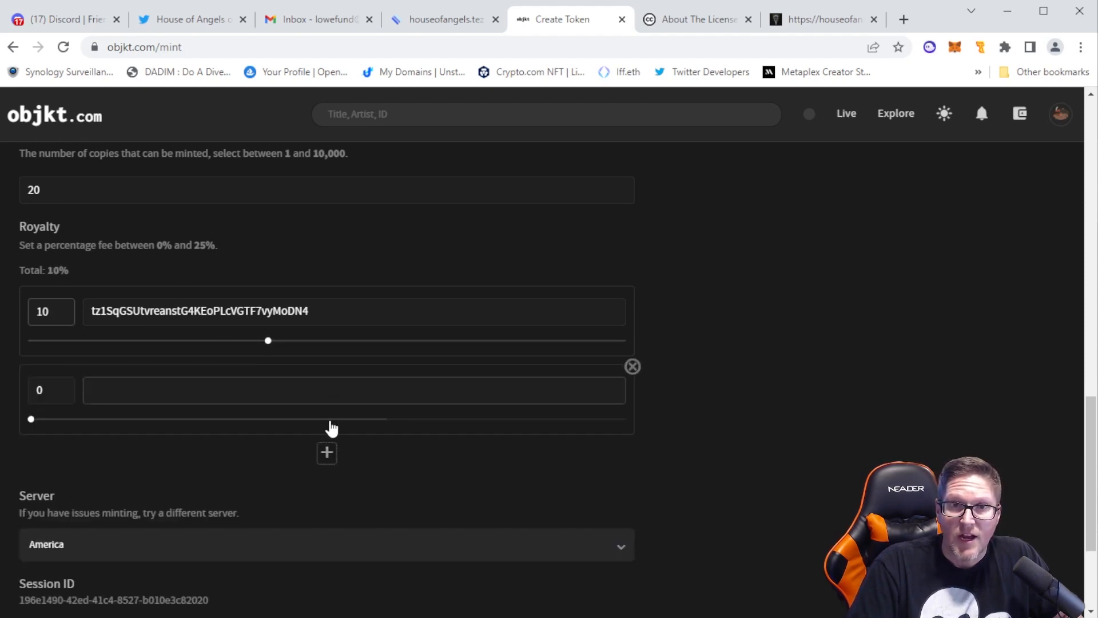
{"action": "mouse_move", "coordinate": [31, 423]}
{"action": "left_mouse_down"}
{"action": "mouse_move", "coordinate": [417, 436]}
{"action": "mouse_move", "coordinate": [12, 429]}
{"action": "left_mouse_up"}
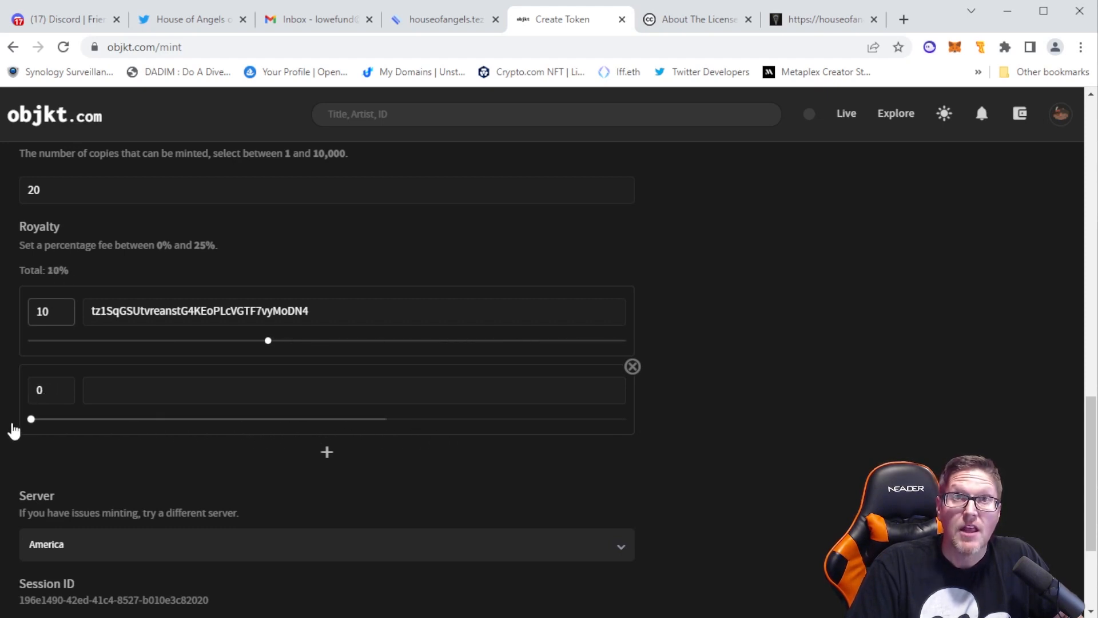
{"action": "left_click", "coordinate": [633, 366]}
Look over the remaining token settings, view the form for creating a new collection, and return to the token form
{"action": "scroll", "coordinate": [665, 358], "scroll_direction": "down", "scroll_amount": 2}
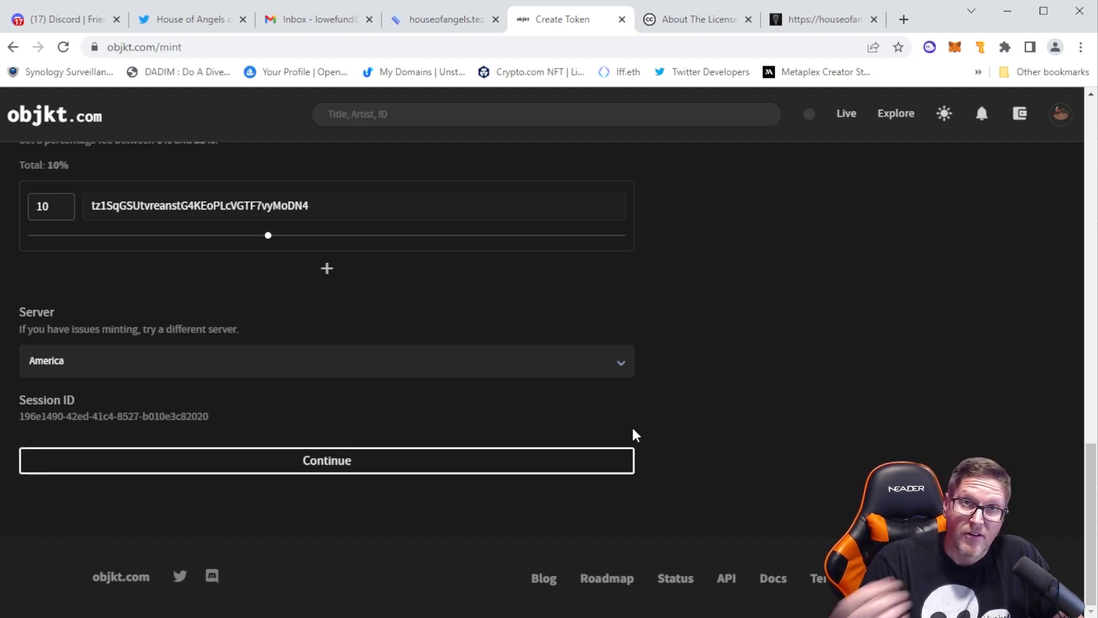
{"action": "scroll", "coordinate": [603, 440], "scroll_direction": "up", "scroll_amount": 15}
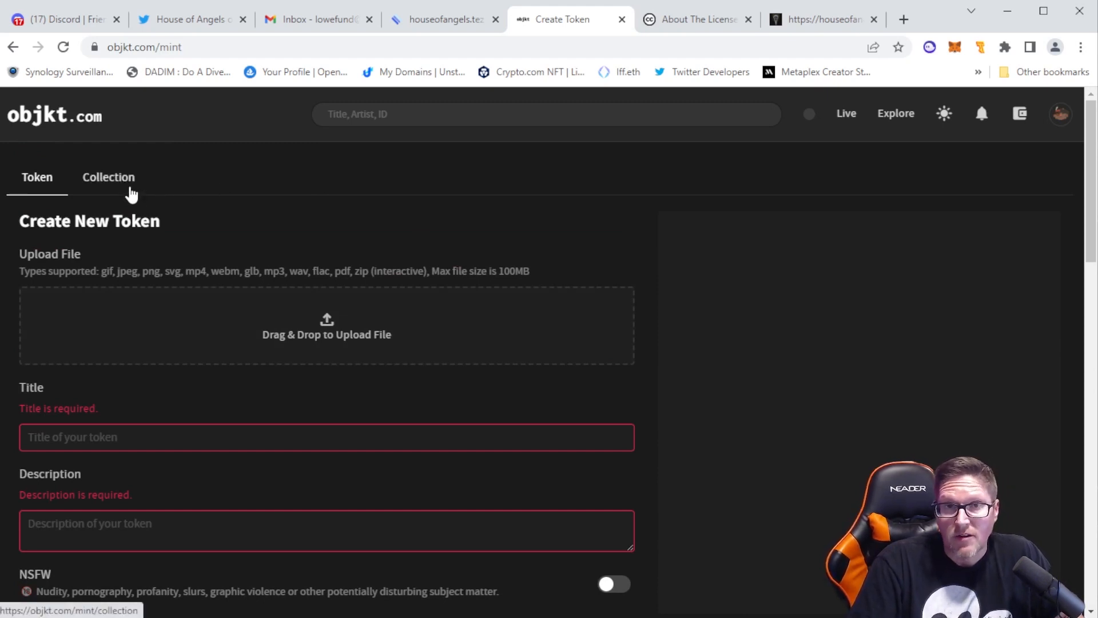
{"action": "left_click", "coordinate": [127, 188]}
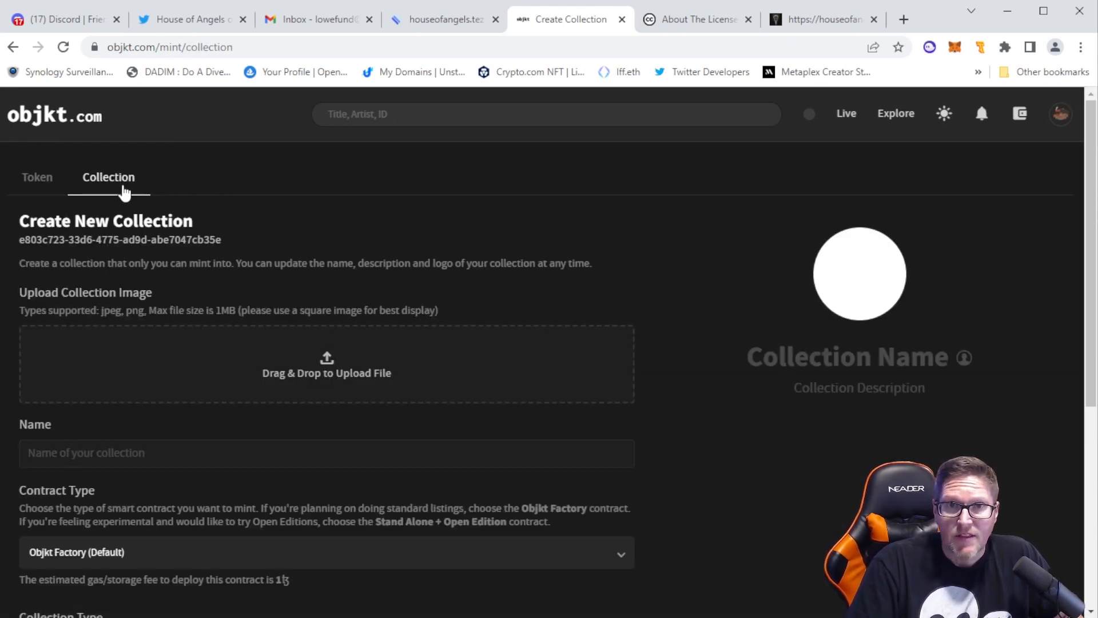
{"action": "left_click", "coordinate": [37, 178]}
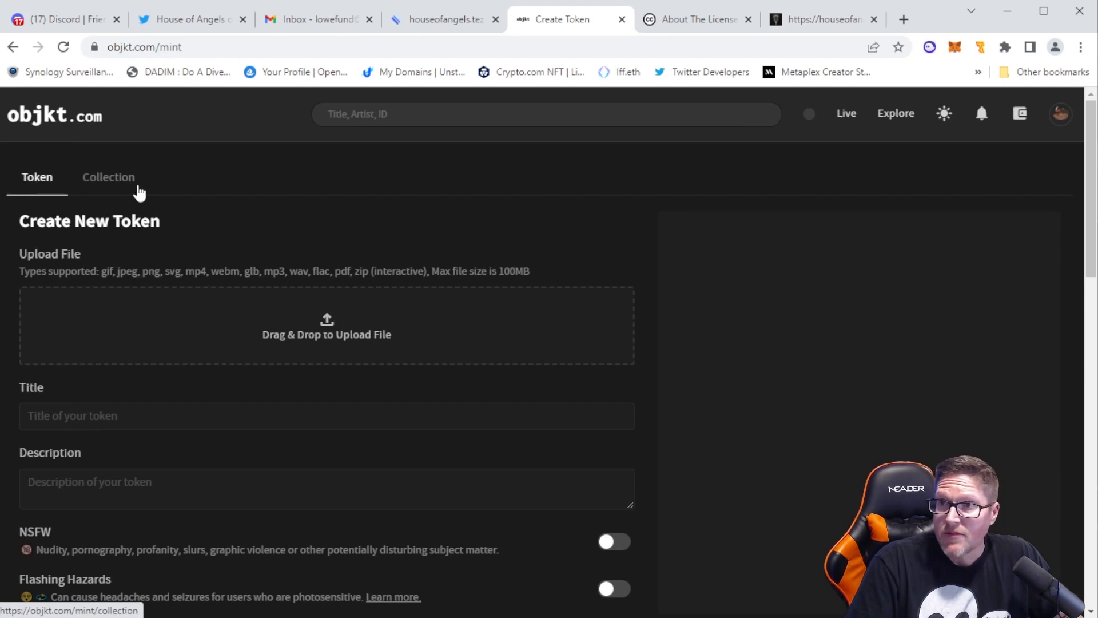
View the HouseOfAngels profile with its description and collections, and open the Twitter account linked from it
{"action": "left_click", "coordinate": [1060, 114]}
{"action": "left_click", "coordinate": [961, 156]}
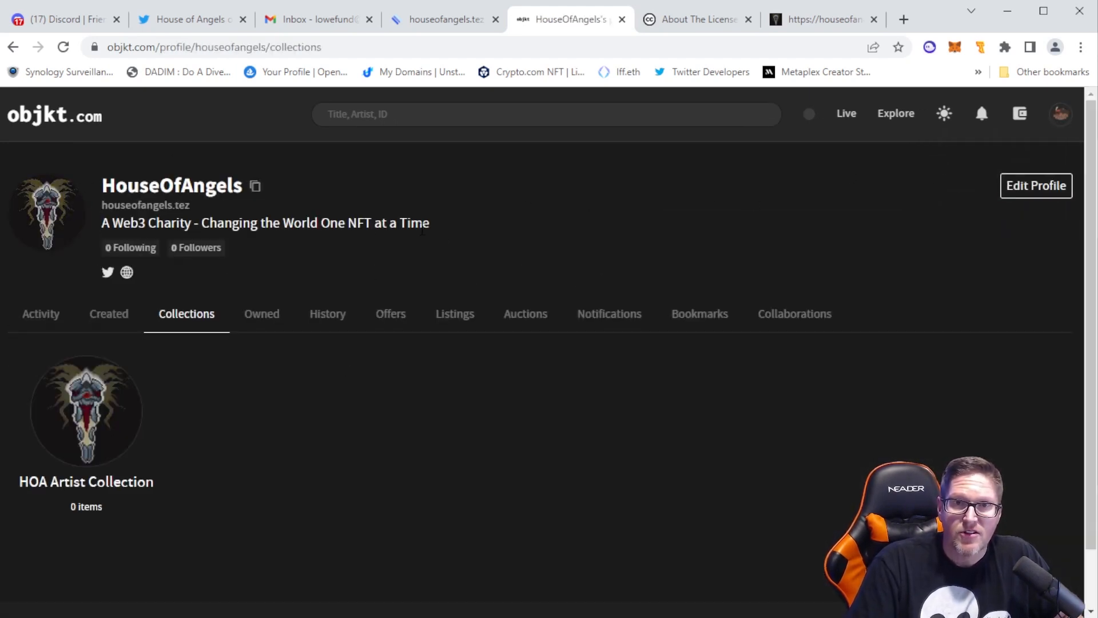
{"action": "left_click_drag", "start_coordinate": [422, 230], "coordinate": [49, 197]}
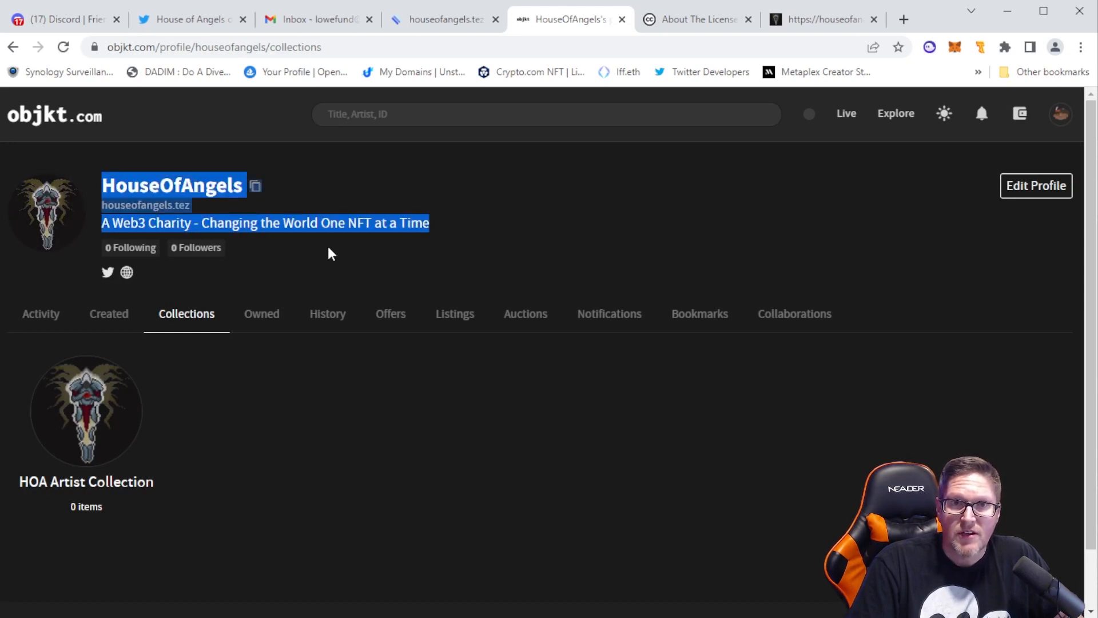
{"action": "left_click", "coordinate": [410, 232]}
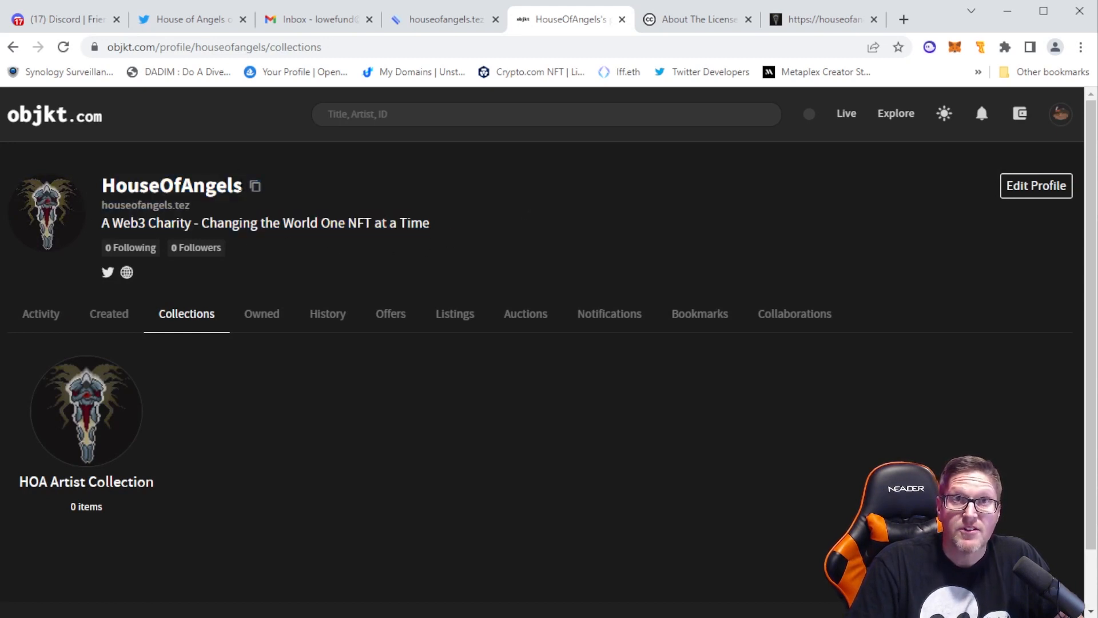
{"action": "left_click", "coordinate": [109, 276]}
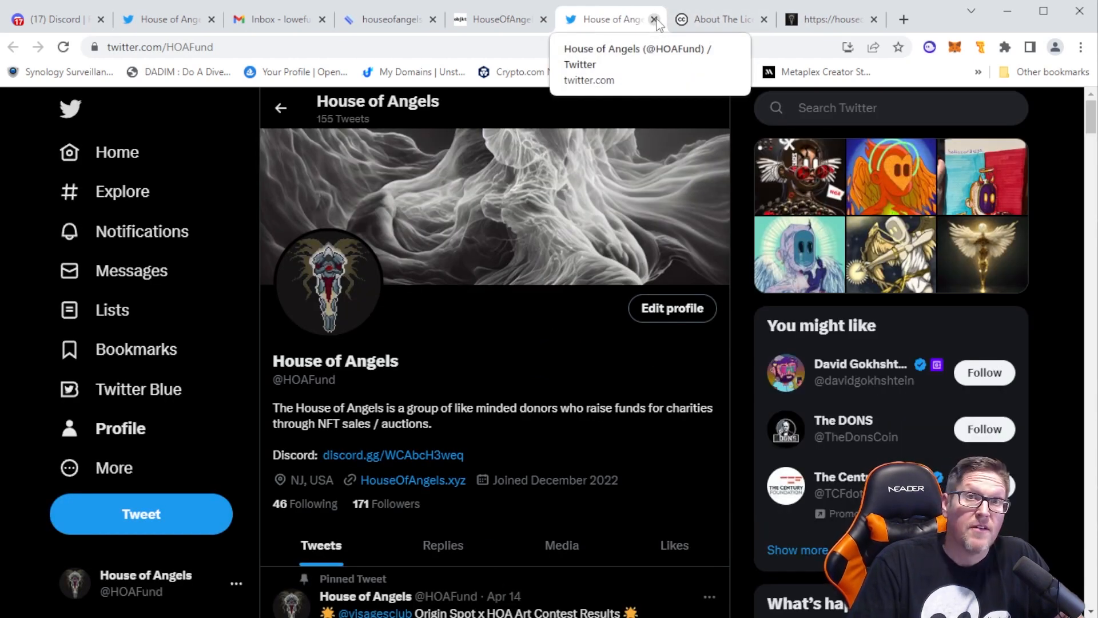
Close the House of Angels Twitter page, view the website linked from the HouseOfAngels profile, and close it again
{"action": "left_click_drag", "start_coordinate": [465, 455], "coordinate": [321, 456]}
{"action": "left_click", "coordinate": [542, 460]}
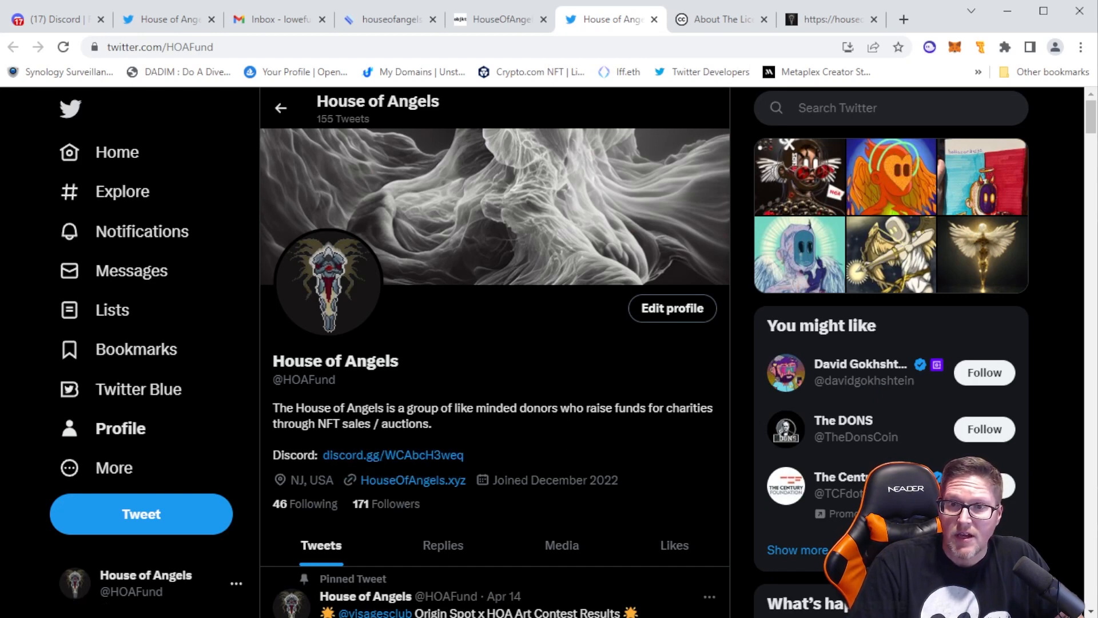
{"action": "left_click", "coordinate": [654, 22]}
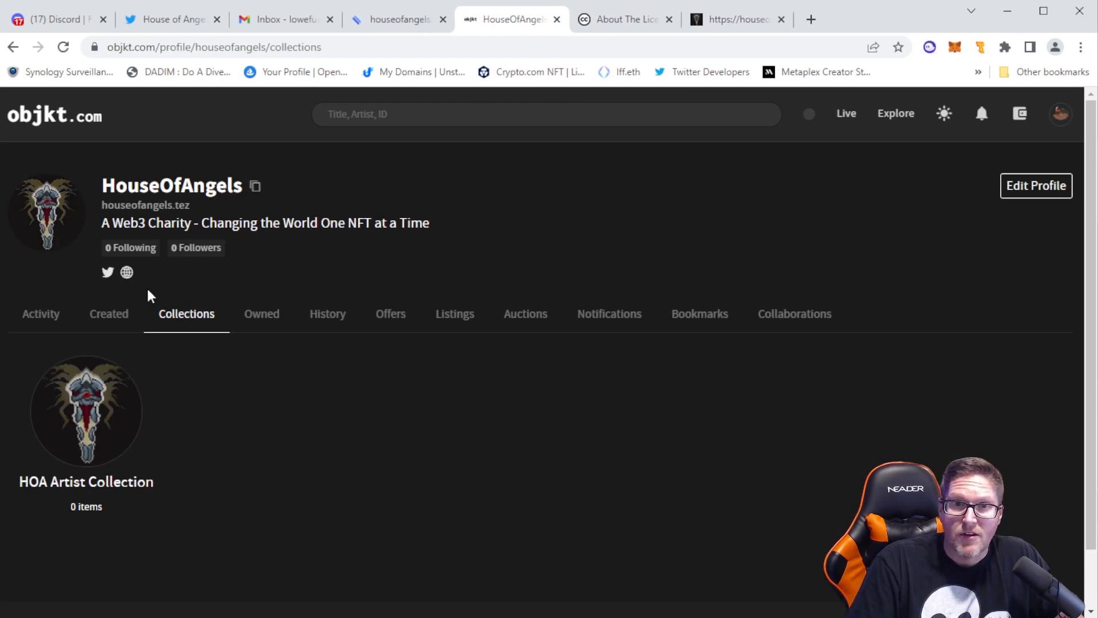
{"action": "left_click", "coordinate": [128, 273]}
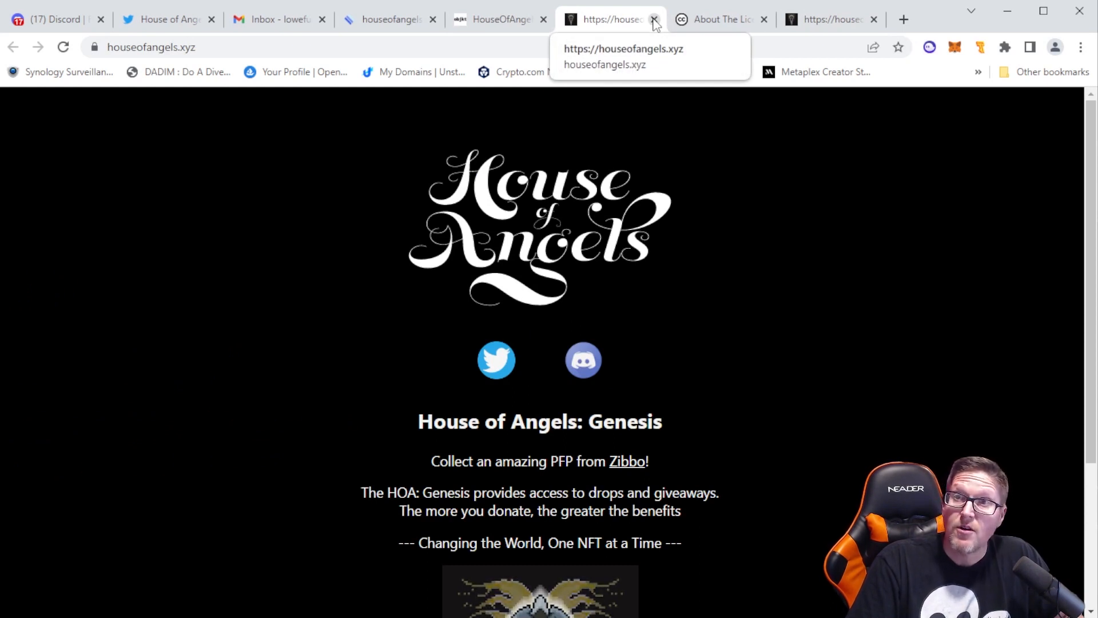
{"action": "left_click", "coordinate": [654, 21]}
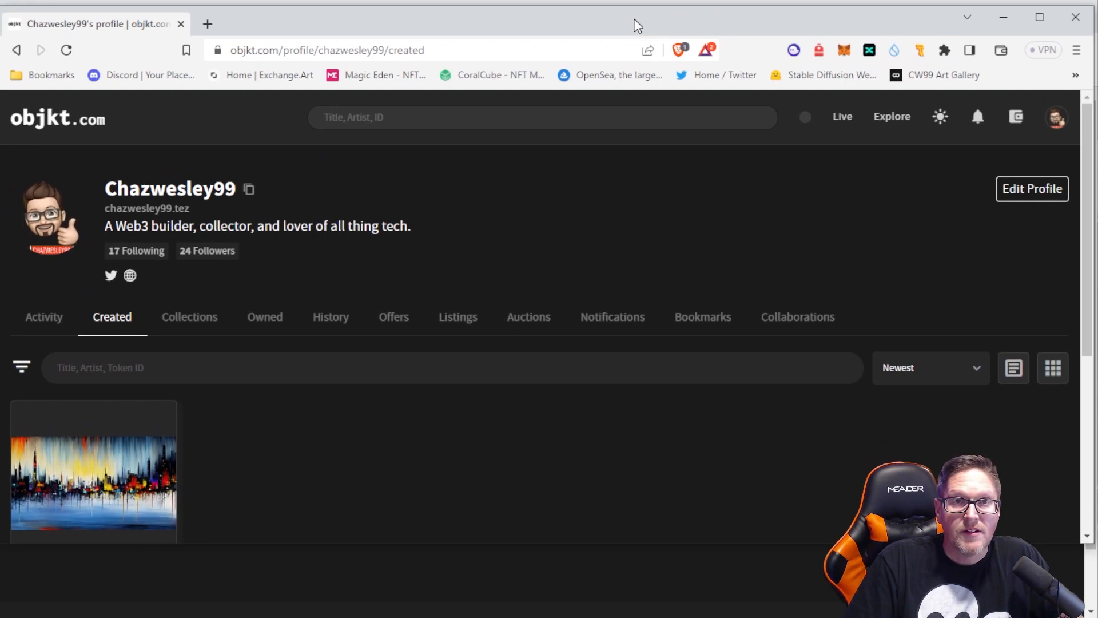
Bring up the other browser window with the creator's personal objkt.com profile, enlarge it, and view that profile's collections
{"action": "double_click", "coordinate": [633, 19]}
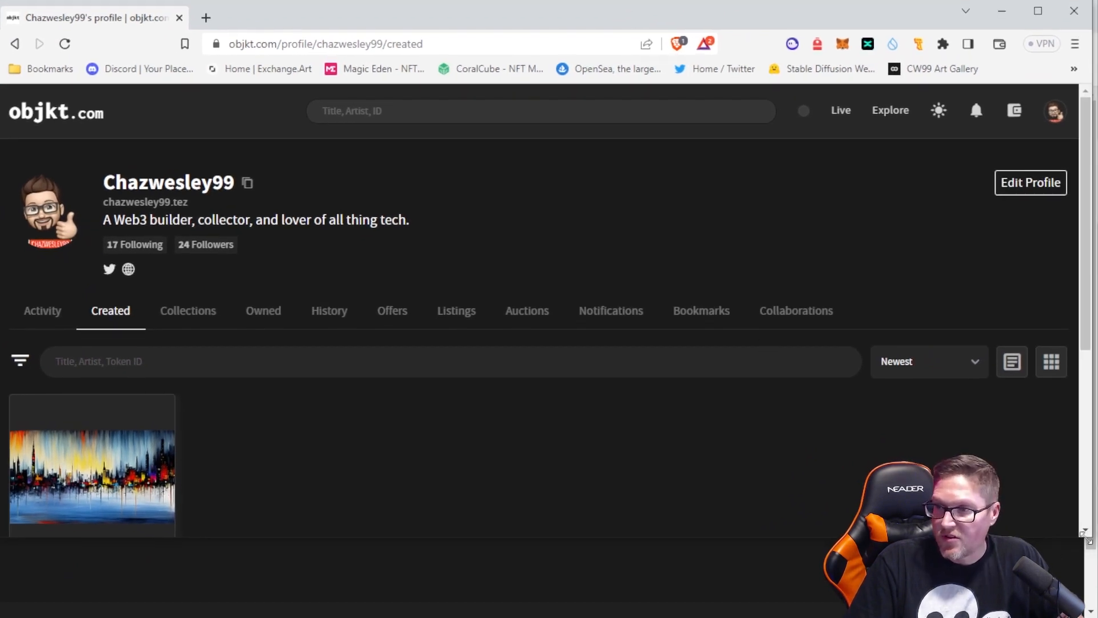
{"action": "left_click_drag", "start_coordinate": [1085, 540], "coordinate": [1091, 613]}
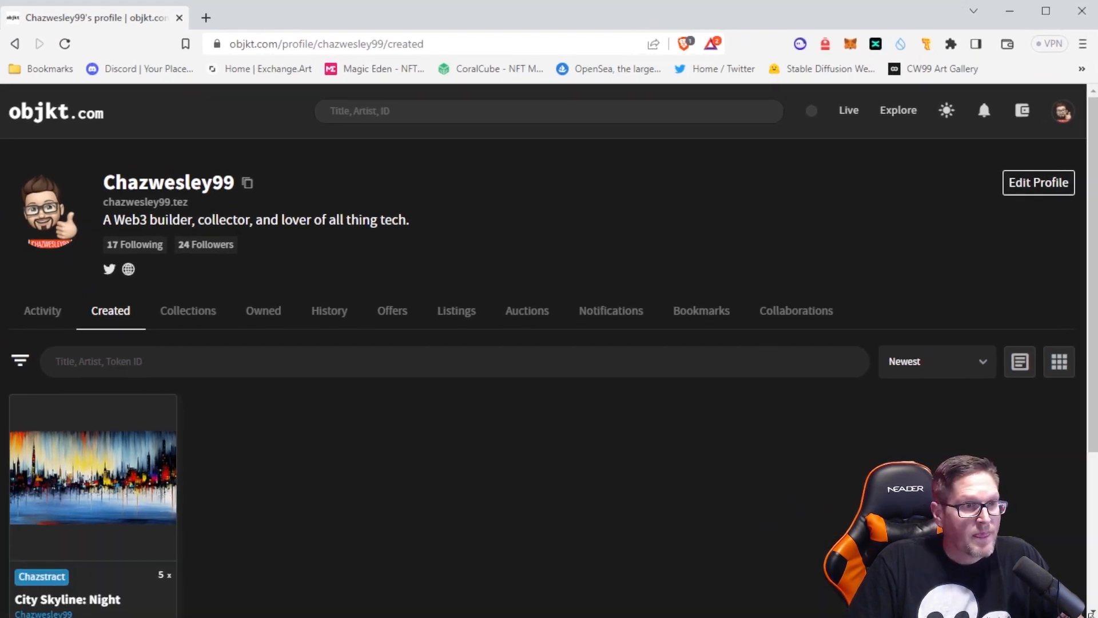
{"action": "left_click", "coordinate": [1062, 112]}
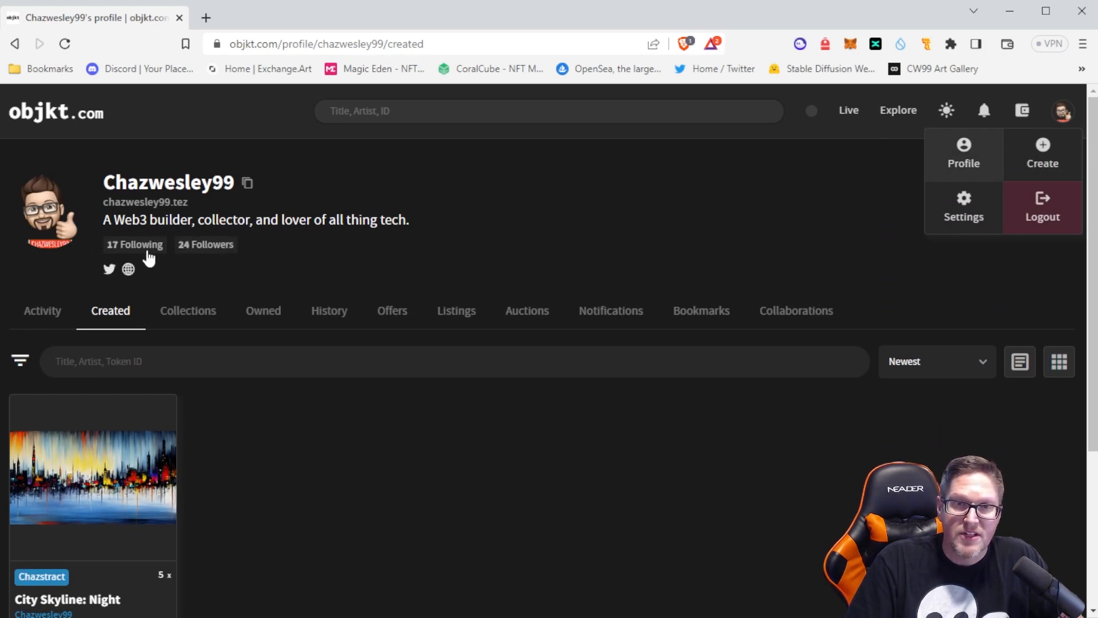
{"action": "left_click", "coordinate": [226, 309]}
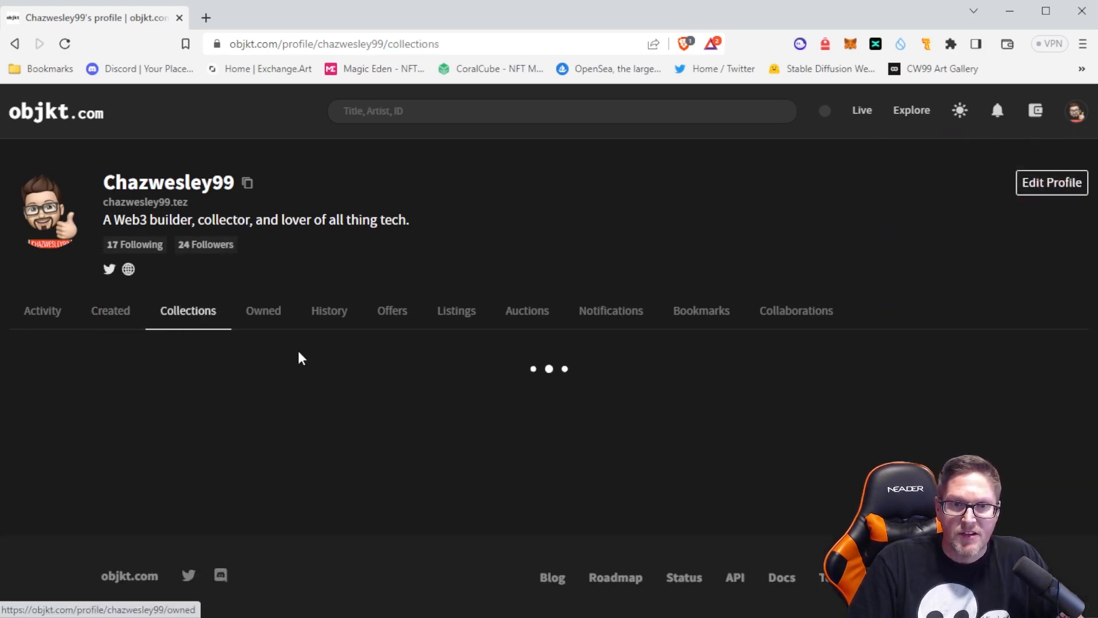
{"action": "scroll", "coordinate": [402, 387], "scroll_direction": "down", "scroll_amount": 1}
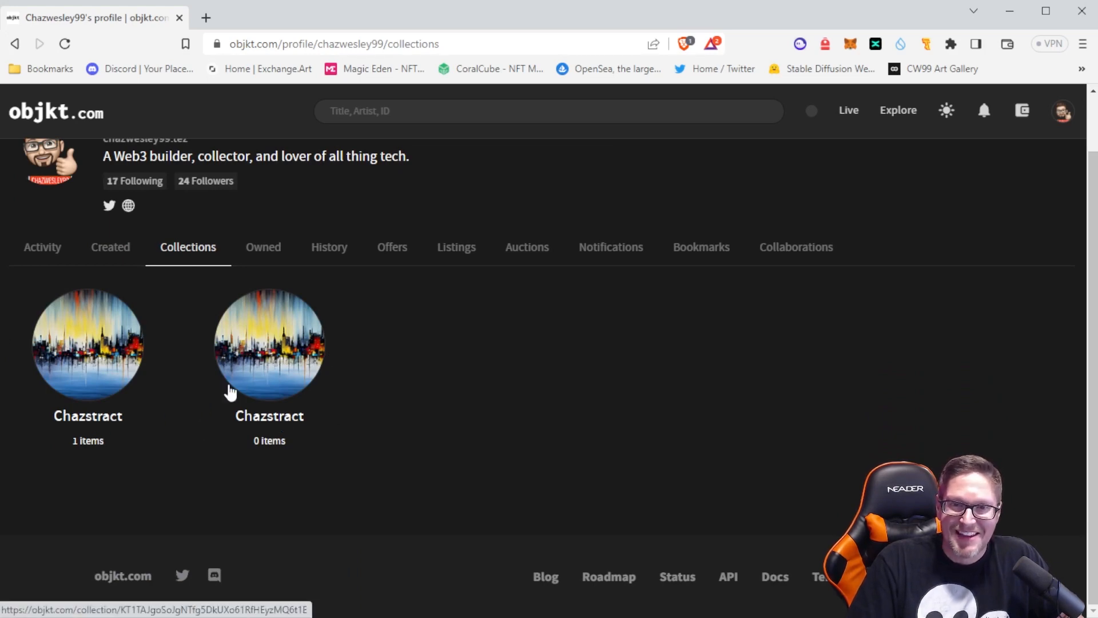
Look through the Chazstract collection that has 0 items and return to the profile's collections
{"action": "left_click", "coordinate": [271, 370]}
{"action": "scroll", "coordinate": [355, 366], "scroll_direction": "down", "scroll_amount": 5}
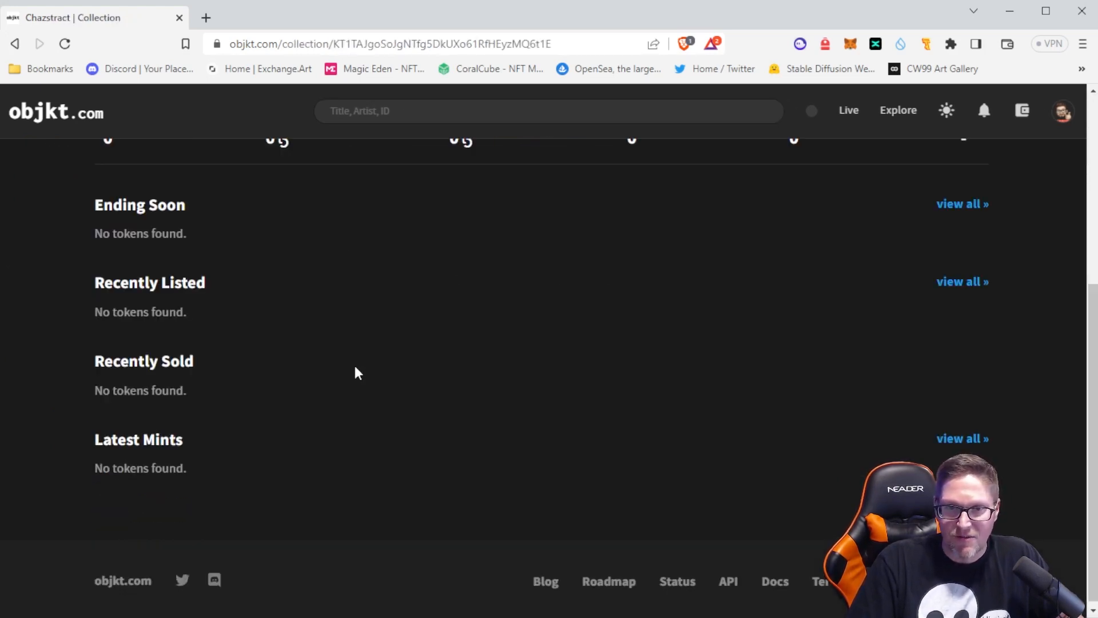
{"action": "scroll", "coordinate": [359, 389], "scroll_direction": "up", "scroll_amount": 4}
{"action": "scroll", "coordinate": [360, 398], "scroll_direction": "up", "scroll_amount": 2}
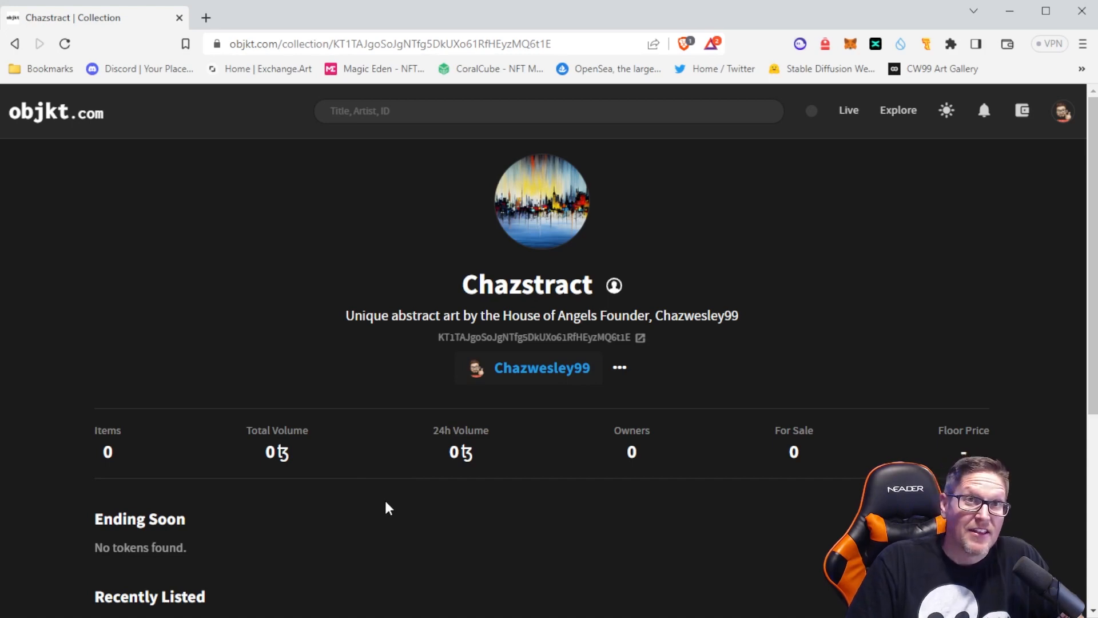
{"action": "left_click", "coordinate": [14, 44]}
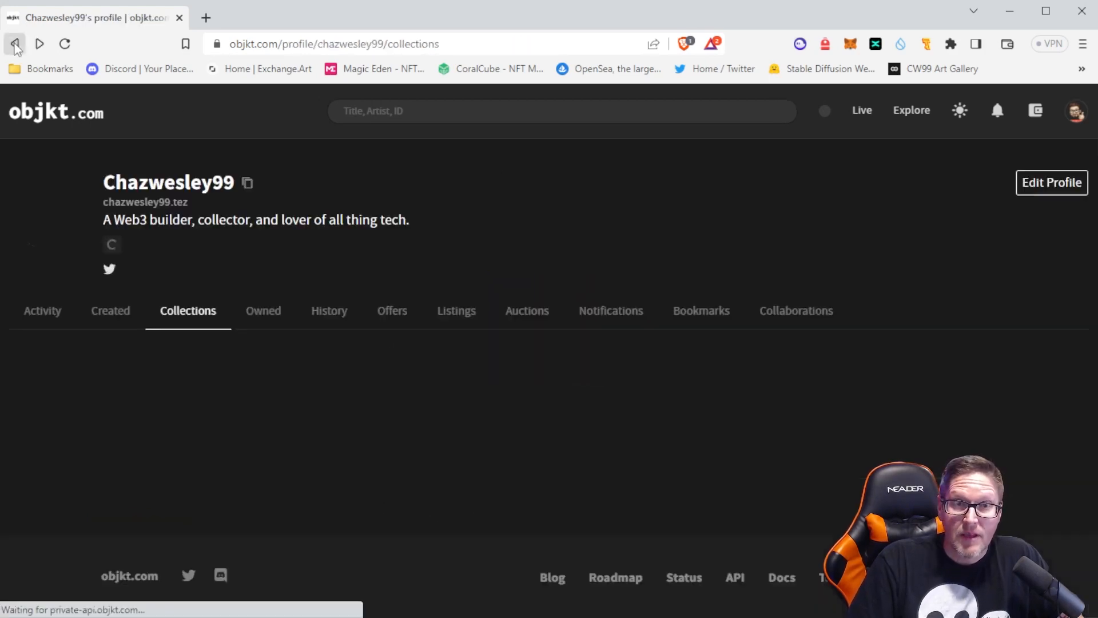
View the Chazstract collection that has 1 item, and open its City Skyline: Night token to examine the details and open edition
{"action": "left_click", "coordinate": [82, 421]}
{"action": "scroll", "coordinate": [310, 327], "scroll_direction": "down", "scroll_amount": 4}
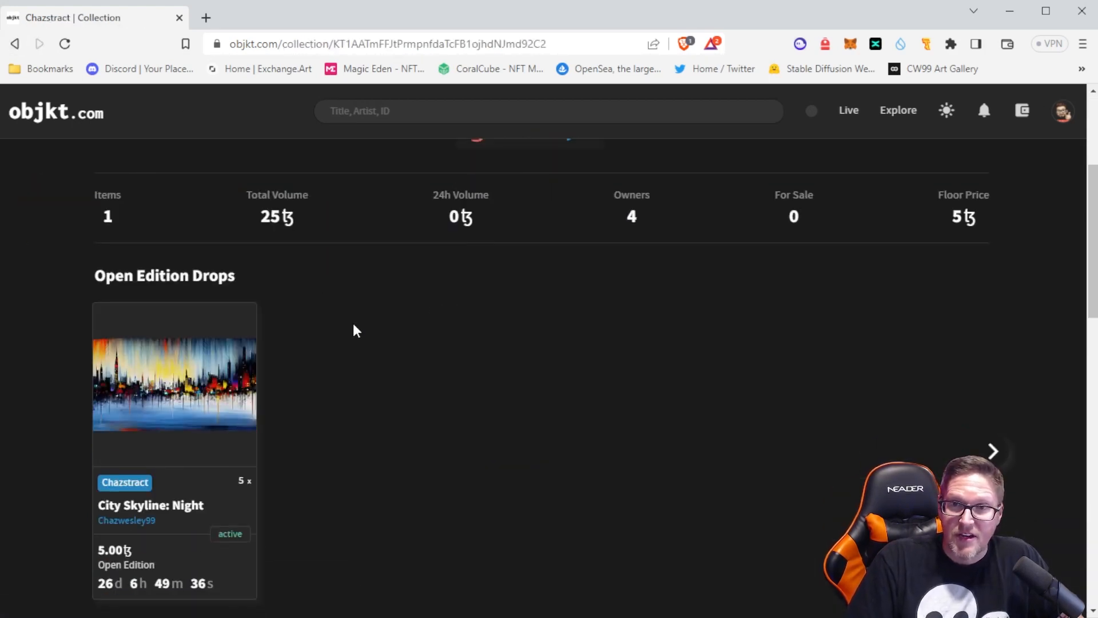
{"action": "scroll", "coordinate": [343, 327], "scroll_direction": "down", "scroll_amount": 1}
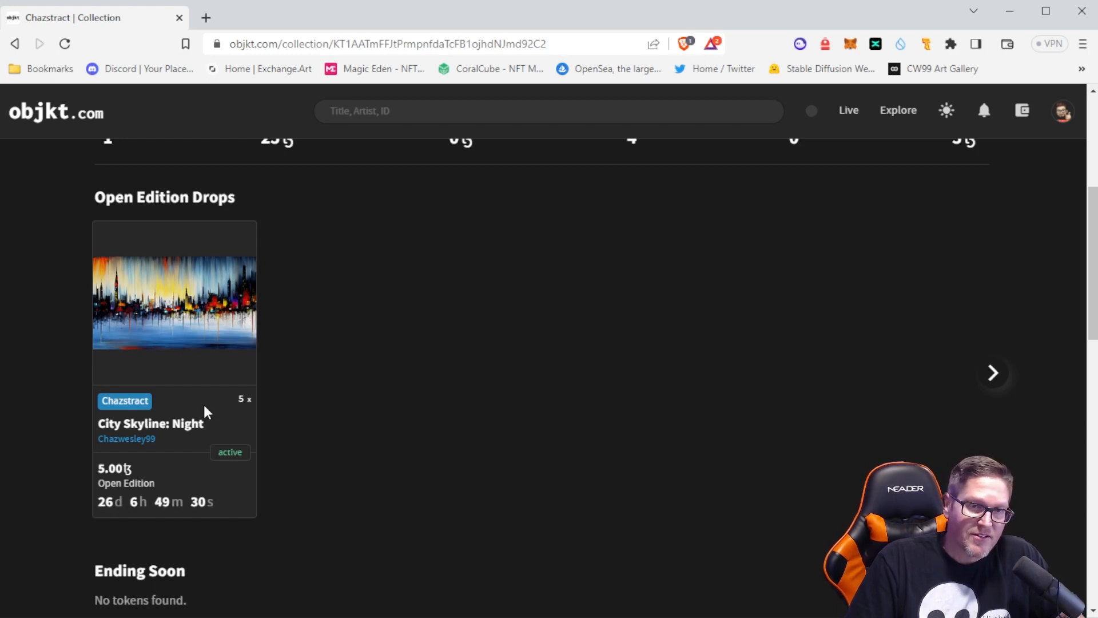
{"action": "left_click", "coordinate": [187, 288]}
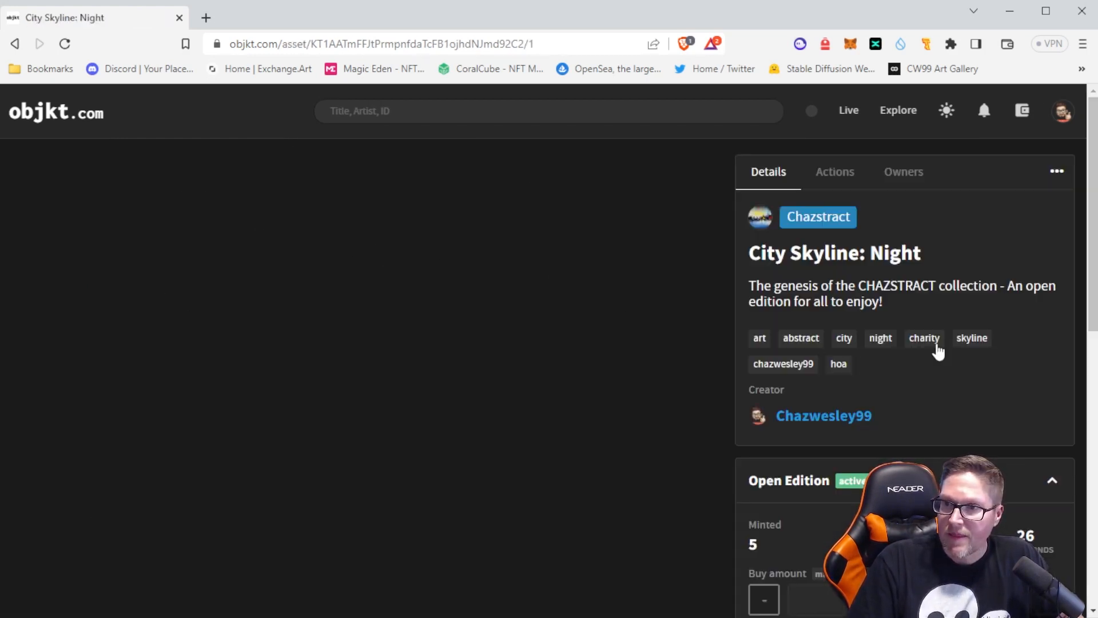
{"action": "scroll", "coordinate": [939, 344], "scroll_direction": "down", "scroll_amount": 3}
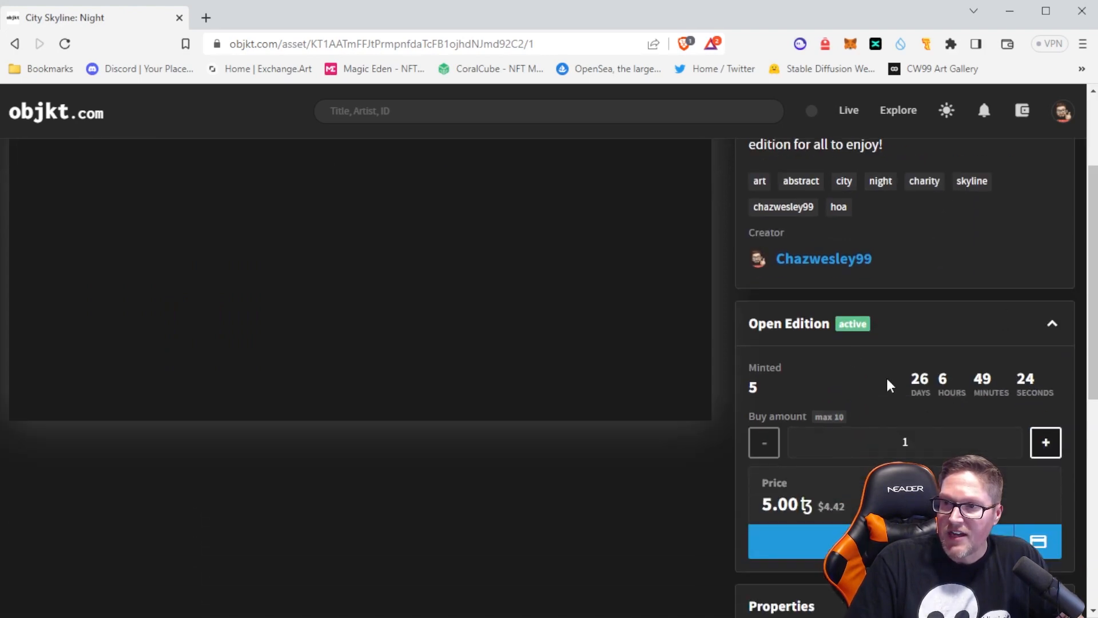
{"action": "scroll", "coordinate": [979, 367], "scroll_direction": "up", "scroll_amount": 3}
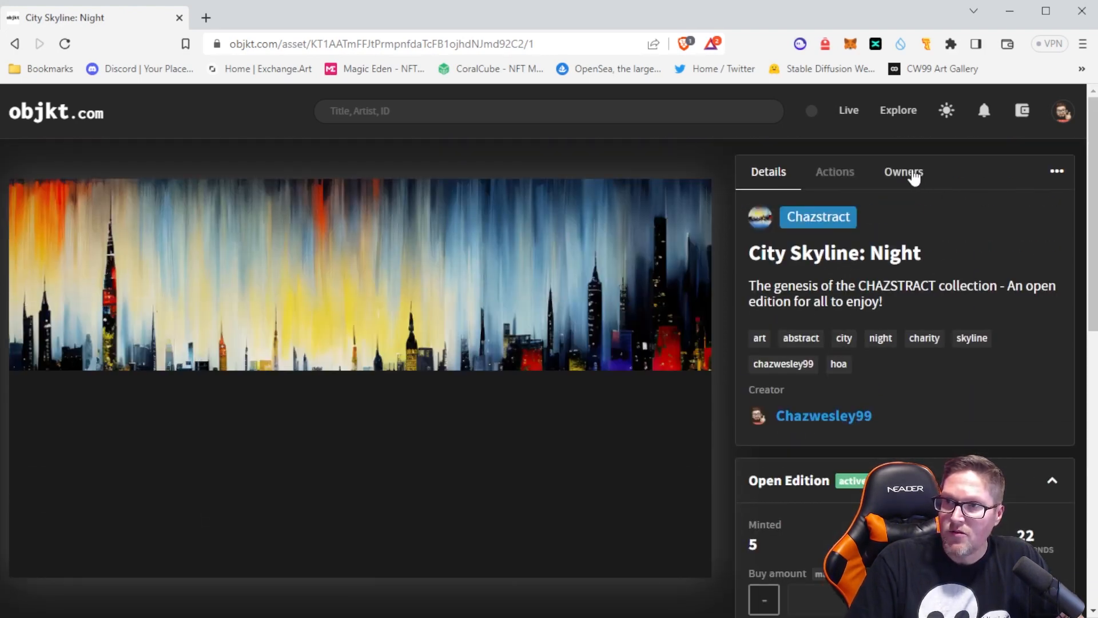
Examine the City Skyline: Night token's owners and its list, send, auction and burn options
{"action": "left_click", "coordinate": [914, 178]}
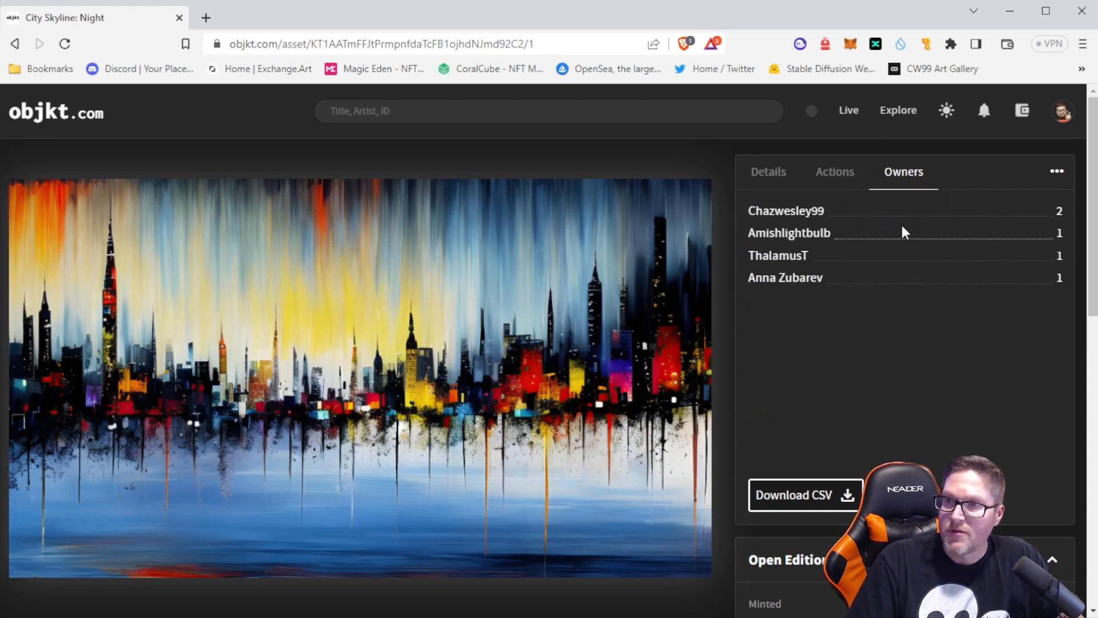
{"action": "left_click", "coordinate": [834, 174]}
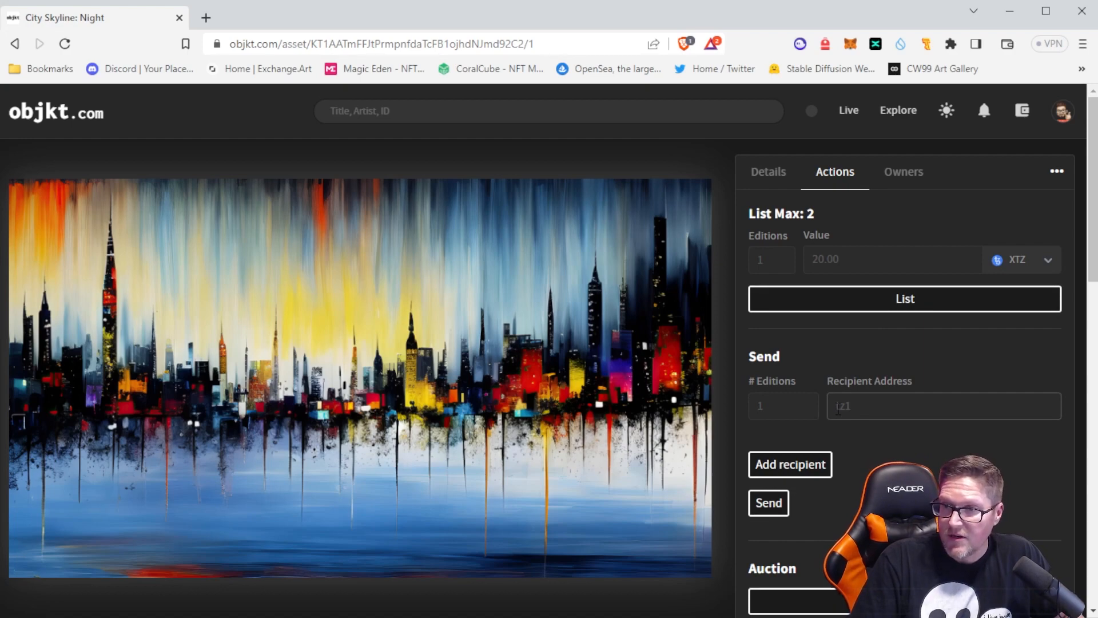
{"action": "scroll", "coordinate": [464, 416], "scroll_direction": "down", "scroll_amount": 5}
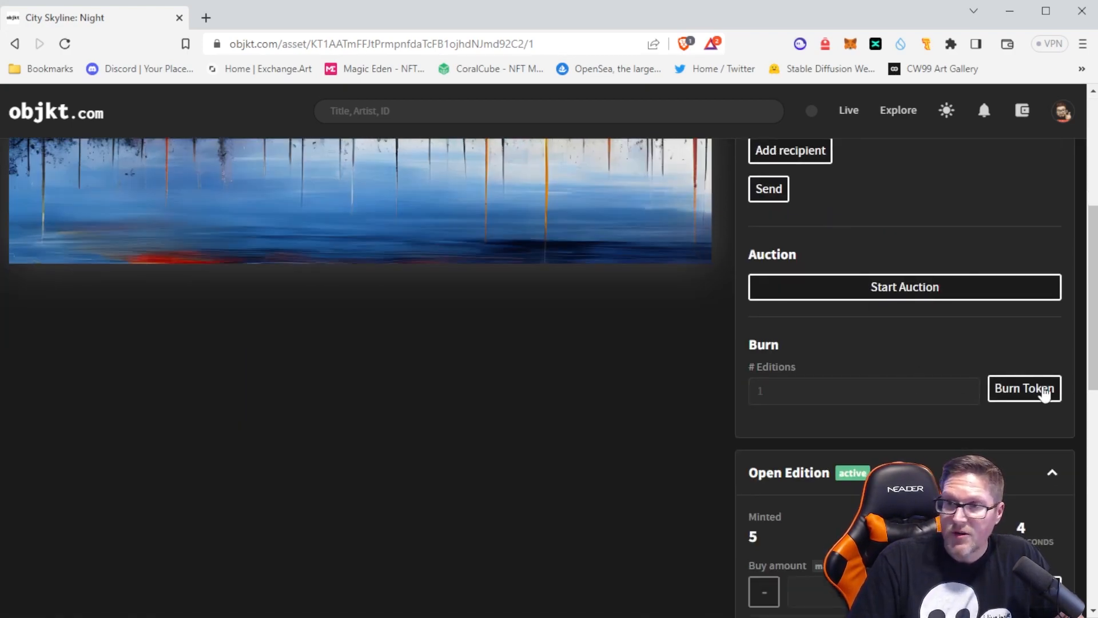
{"action": "scroll", "coordinate": [915, 417], "scroll_direction": "down", "scroll_amount": 3}
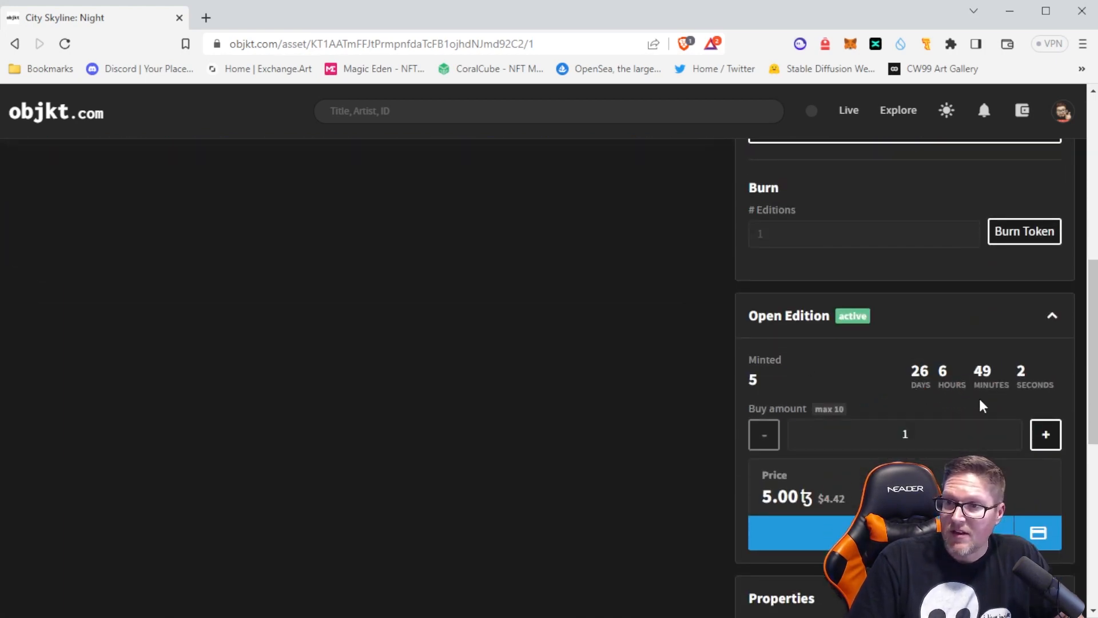
{"action": "scroll", "coordinate": [915, 394], "scroll_direction": "down", "scroll_amount": 5}
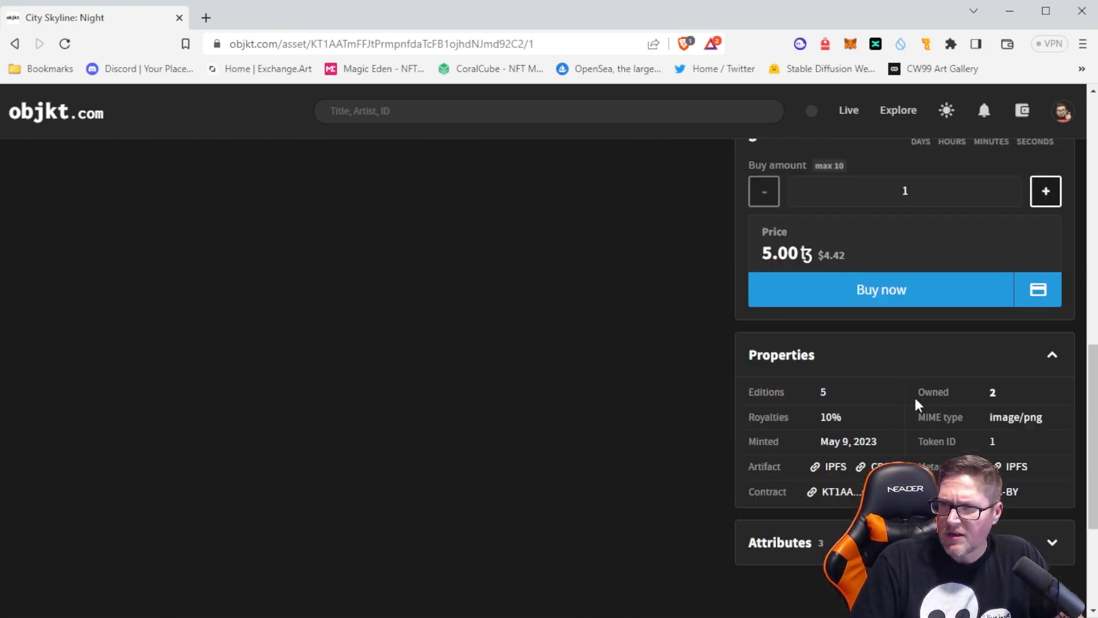
{"action": "scroll", "coordinate": [933, 427], "scroll_direction": "up", "scroll_amount": 4}
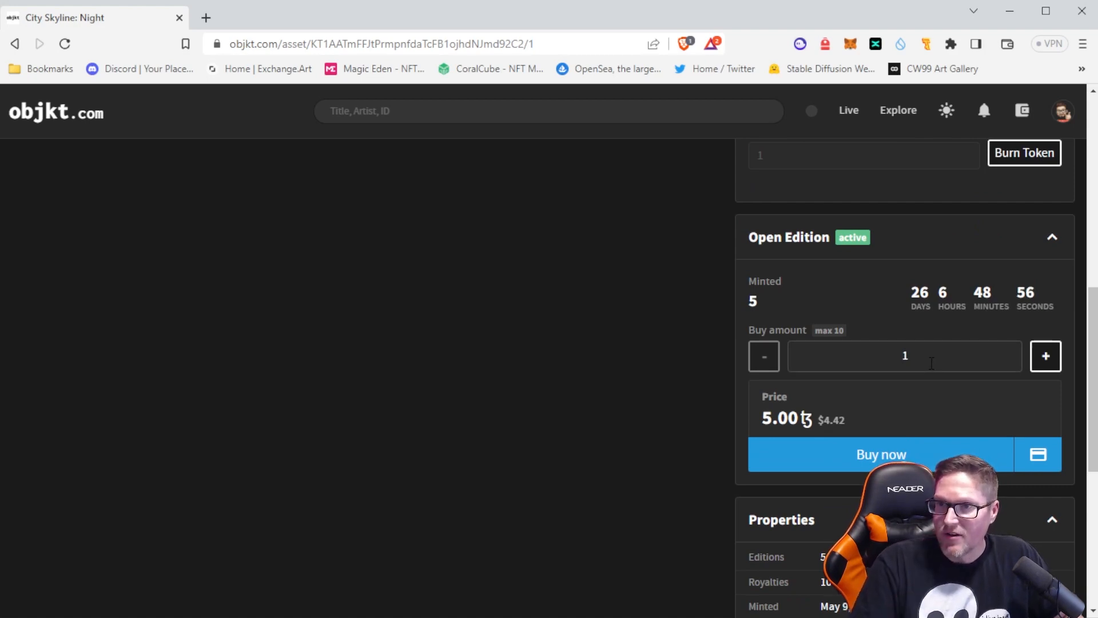
{"action": "scroll", "coordinate": [931, 363], "scroll_direction": "up", "scroll_amount": 1}
{"action": "scroll", "coordinate": [932, 363], "scroll_direction": "up", "scroll_amount": 9}
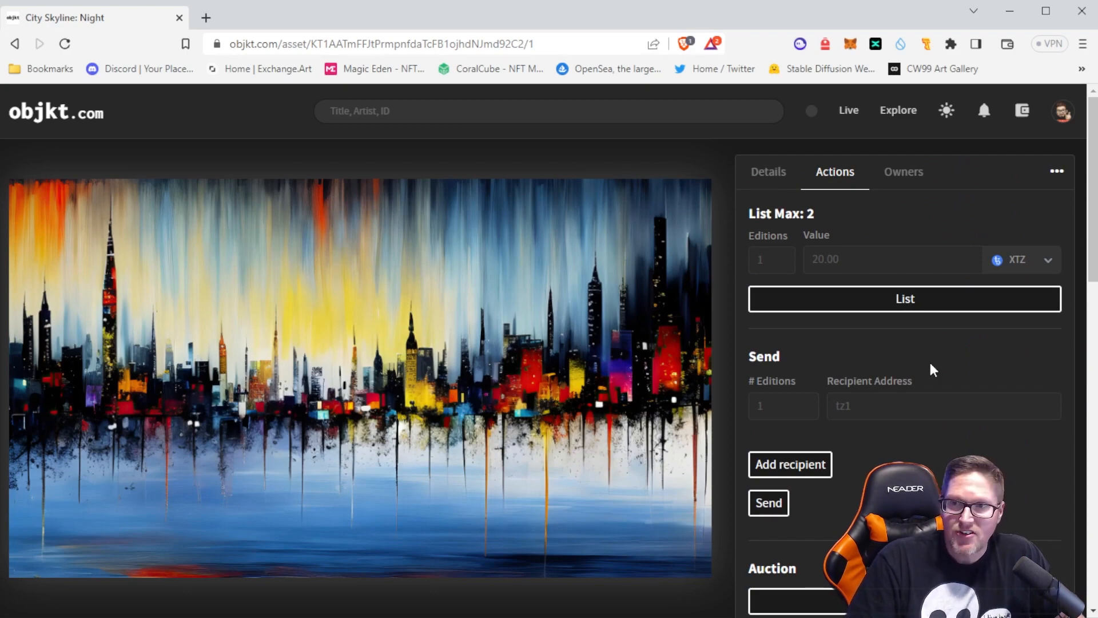
Review the City Skyline: Night token's description, open edition price, properties and attributes, collapsing the attributes again when finished
{"action": "left_click", "coordinate": [767, 176]}
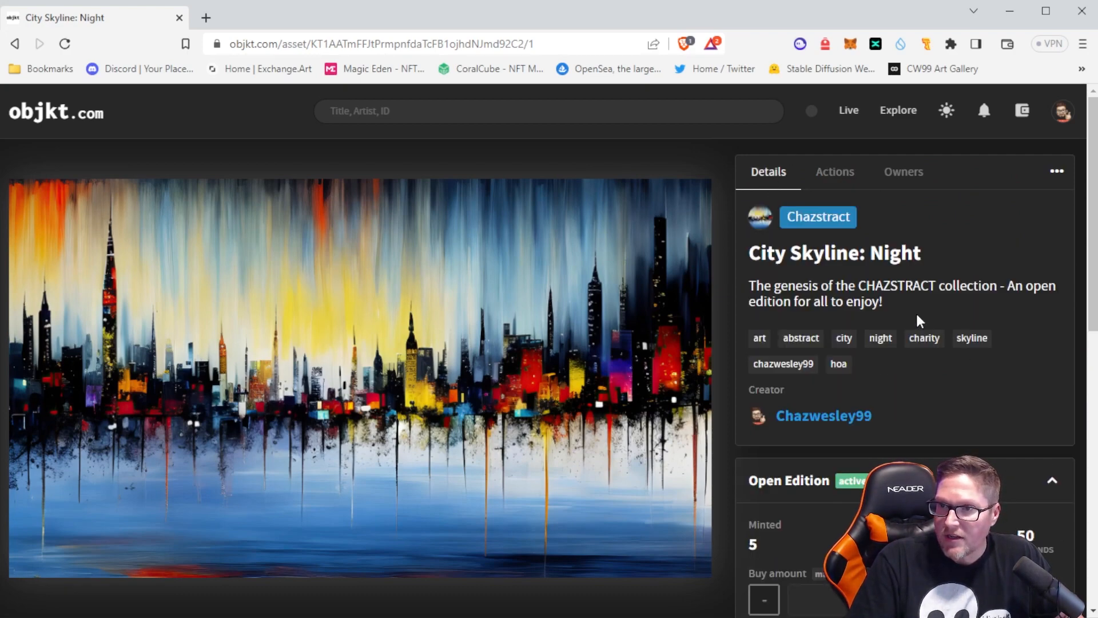
{"action": "scroll", "coordinate": [939, 325], "scroll_direction": "down", "scroll_amount": 3}
{"action": "scroll", "coordinate": [939, 325], "scroll_direction": "down", "scroll_amount": 3}
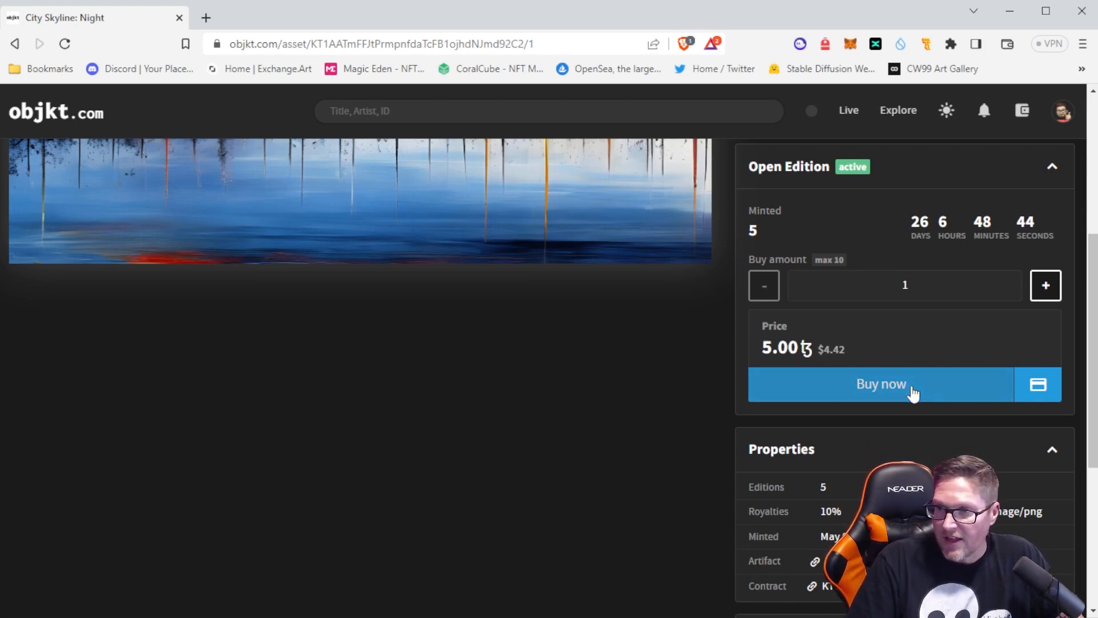
{"action": "scroll", "coordinate": [1057, 544], "scroll_direction": "down", "scroll_amount": 2}
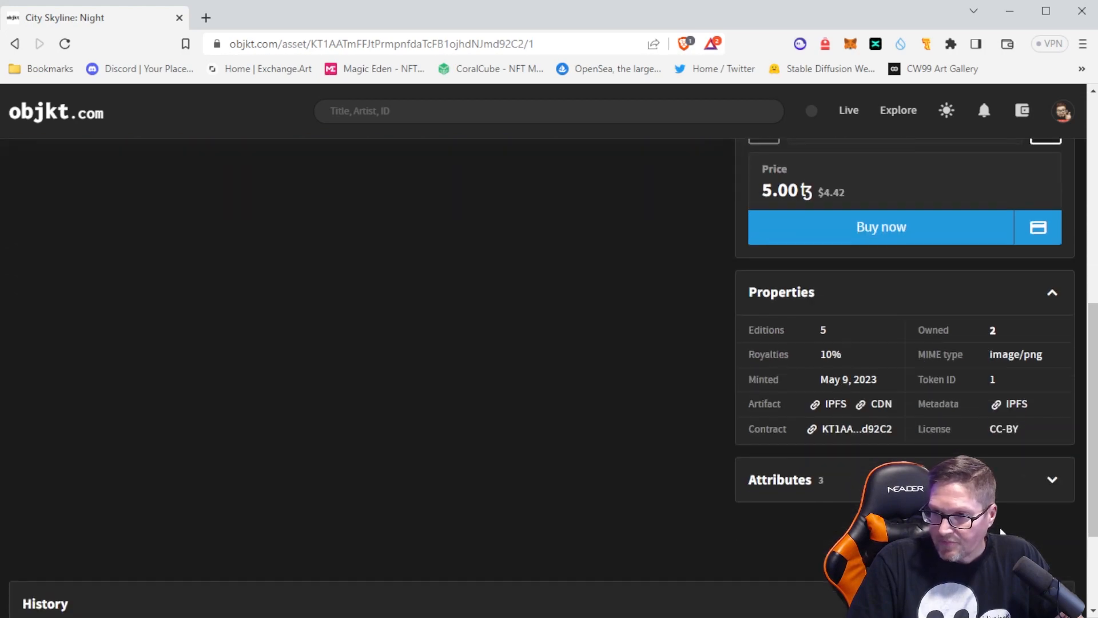
{"action": "scroll", "coordinate": [1057, 544], "scroll_direction": "up", "scroll_amount": 5}
{"action": "scroll", "coordinate": [1014, 509], "scroll_direction": "down", "scroll_amount": 5}
{"action": "left_click", "coordinate": [1050, 483]}
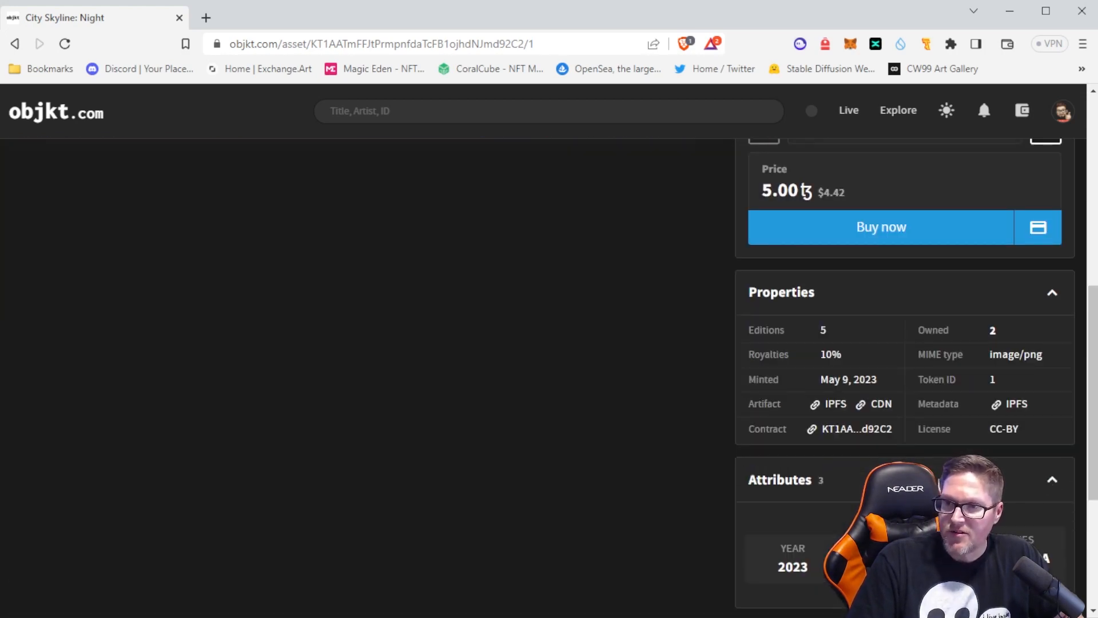
{"action": "scroll", "coordinate": [753, 491], "scroll_direction": "down", "scroll_amount": 3}
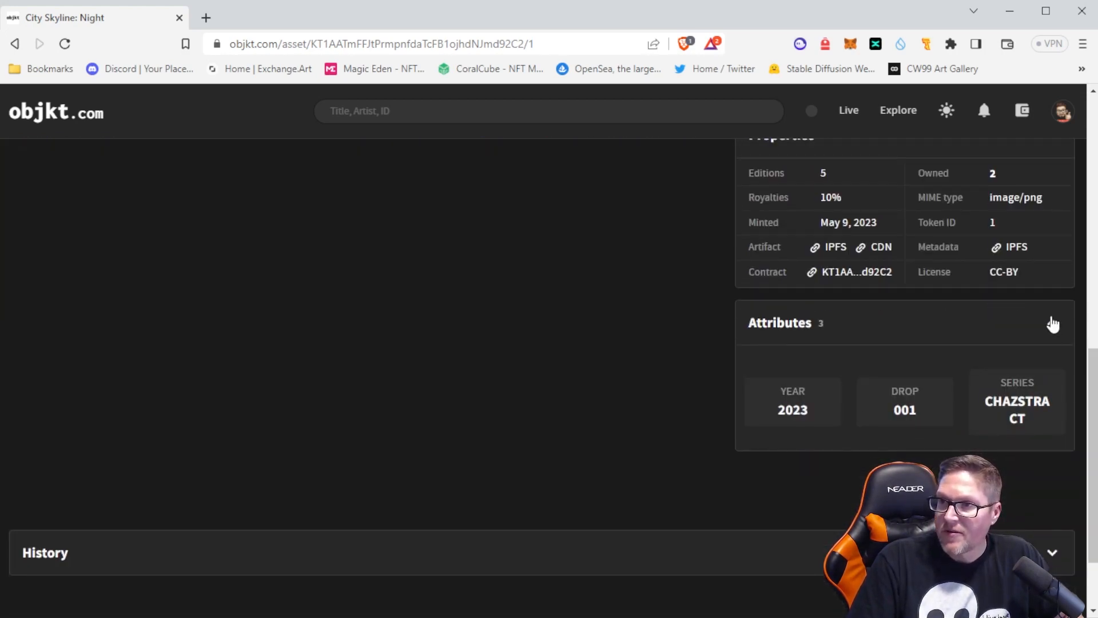
{"action": "left_click", "coordinate": [1051, 323]}
{"action": "scroll", "coordinate": [781, 402], "scroll_direction": "up", "scroll_amount": 10}
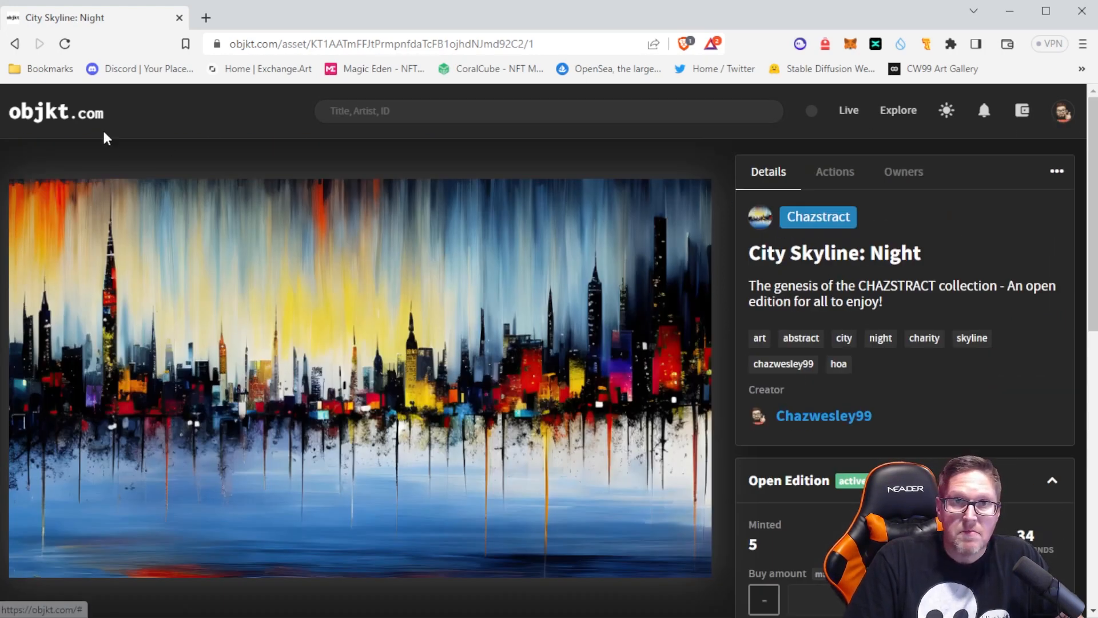
Go to the objkt.com home page and view the Man After Midnight token from the Daily Curation
{"action": "left_click", "coordinate": [68, 120]}
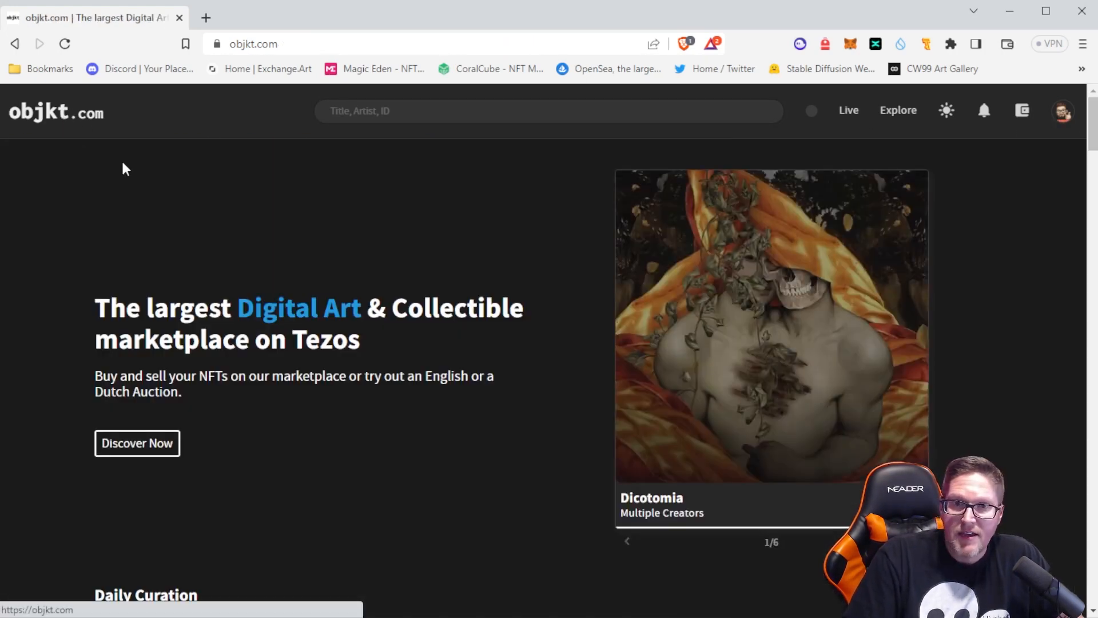
{"action": "scroll", "coordinate": [510, 392], "scroll_direction": "down", "scroll_amount": 6}
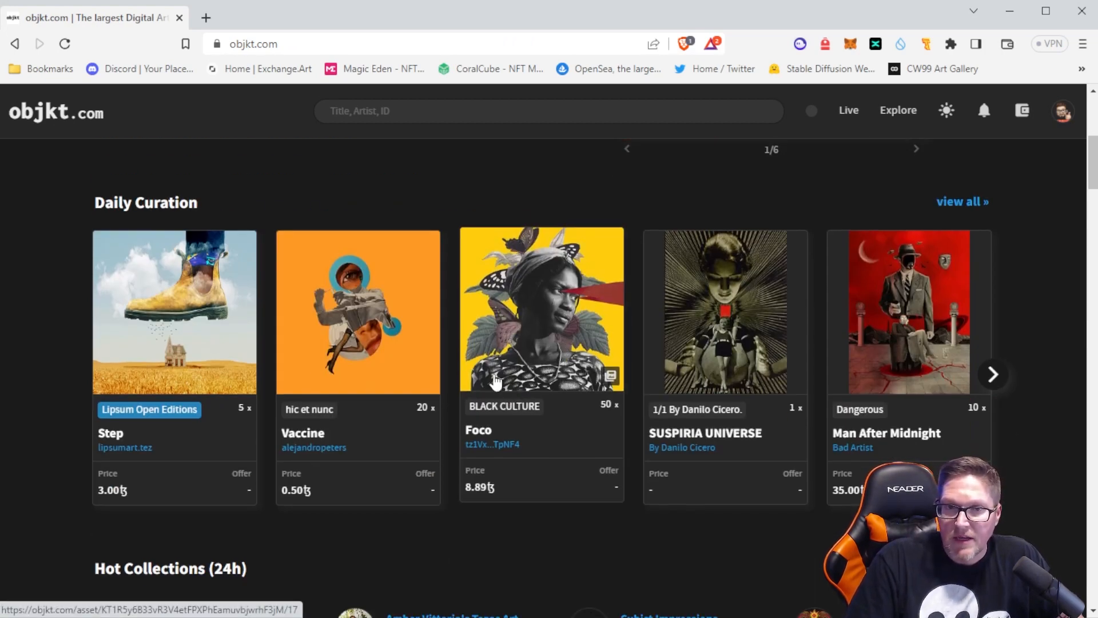
{"action": "left_click", "coordinate": [896, 338]}
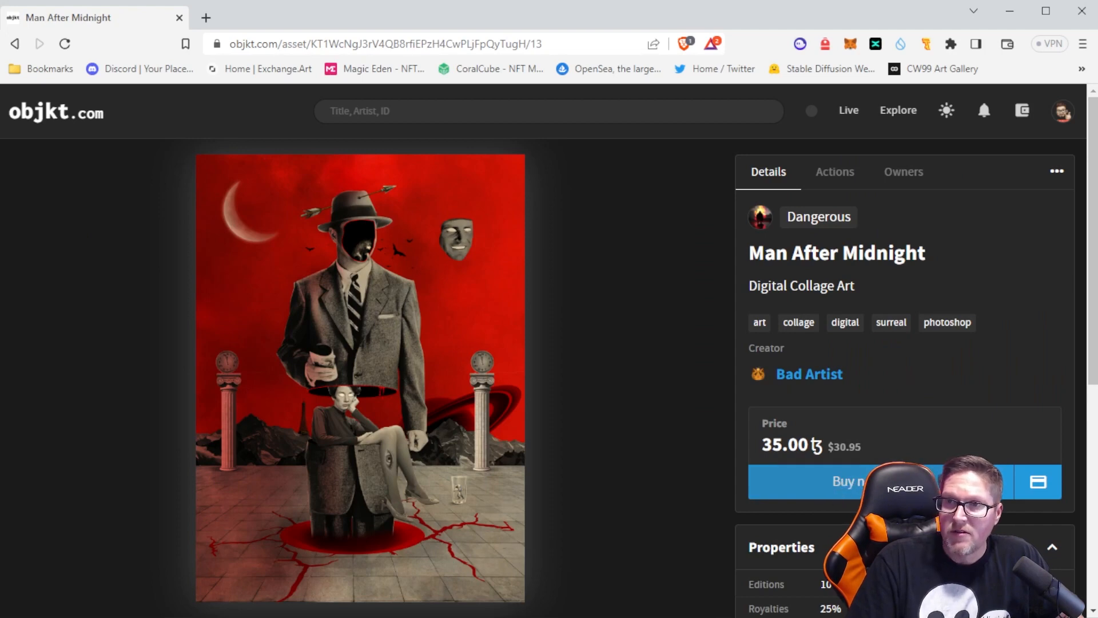
Start buying Man After Midnight for 35 tez, reject the operation in Temple Wallet, and return to the home page
{"action": "left_click", "coordinate": [846, 482]}
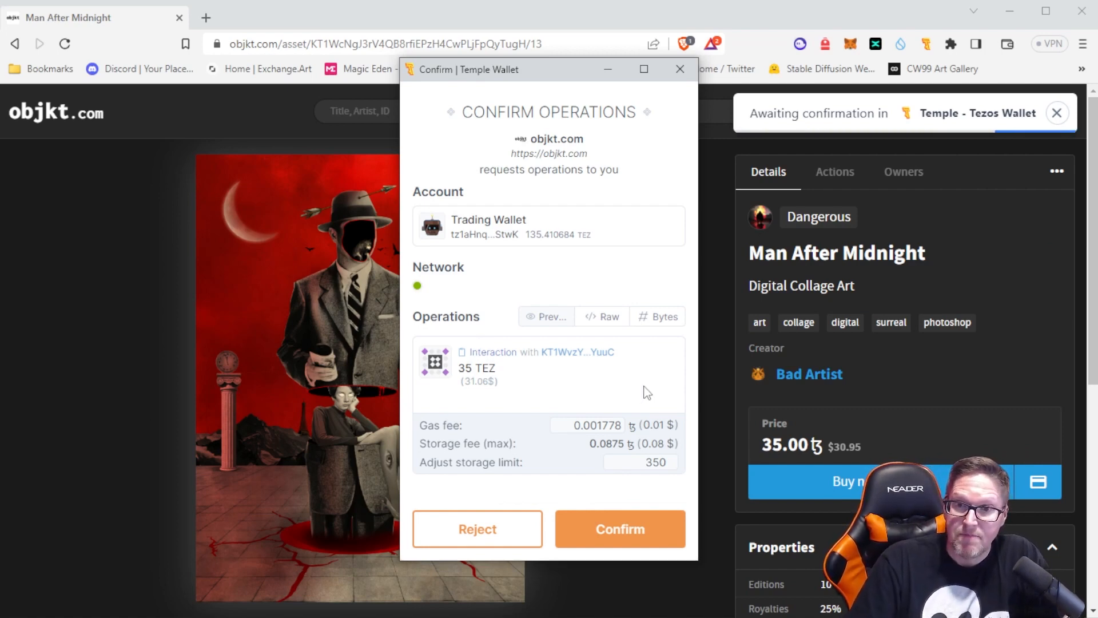
{"action": "left_click", "coordinate": [496, 538]}
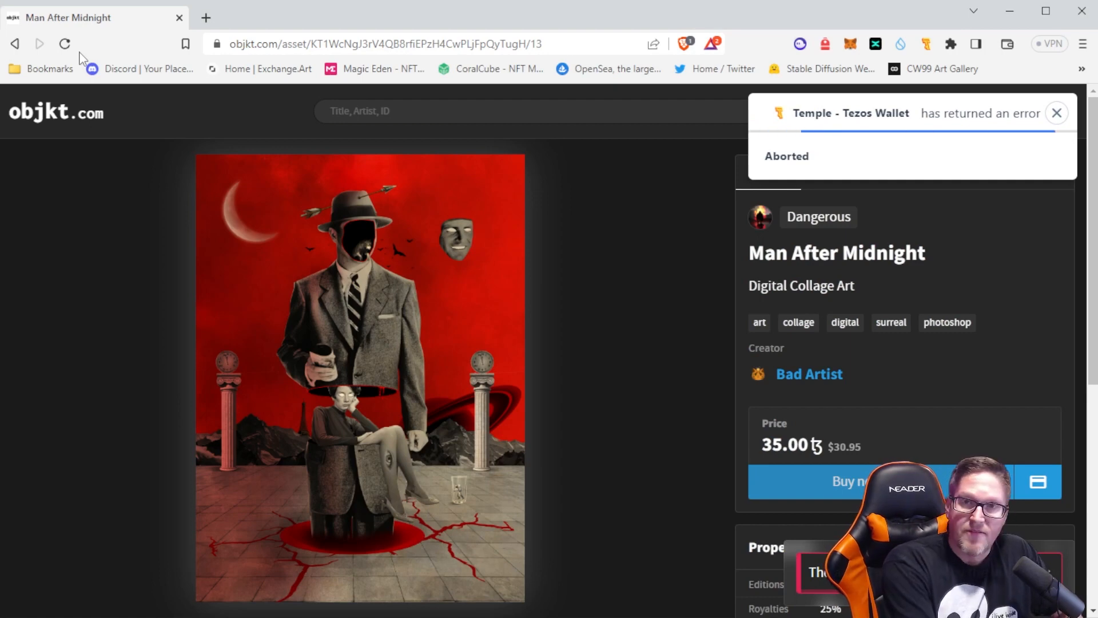
{"action": "key", "text": "F5"}
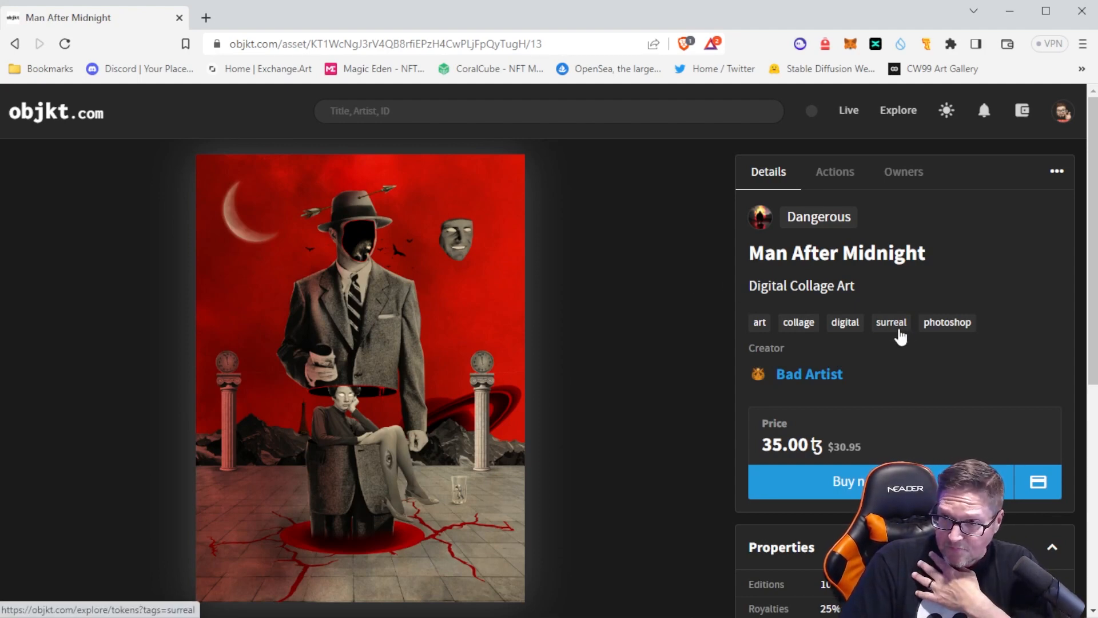
{"action": "left_click", "coordinate": [39, 113]}
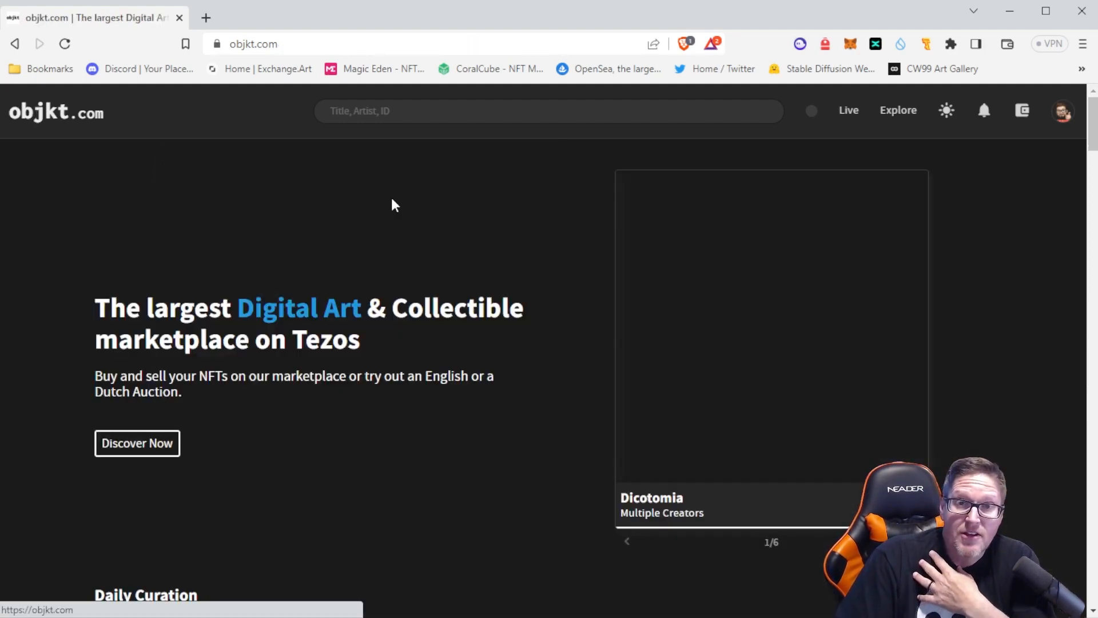